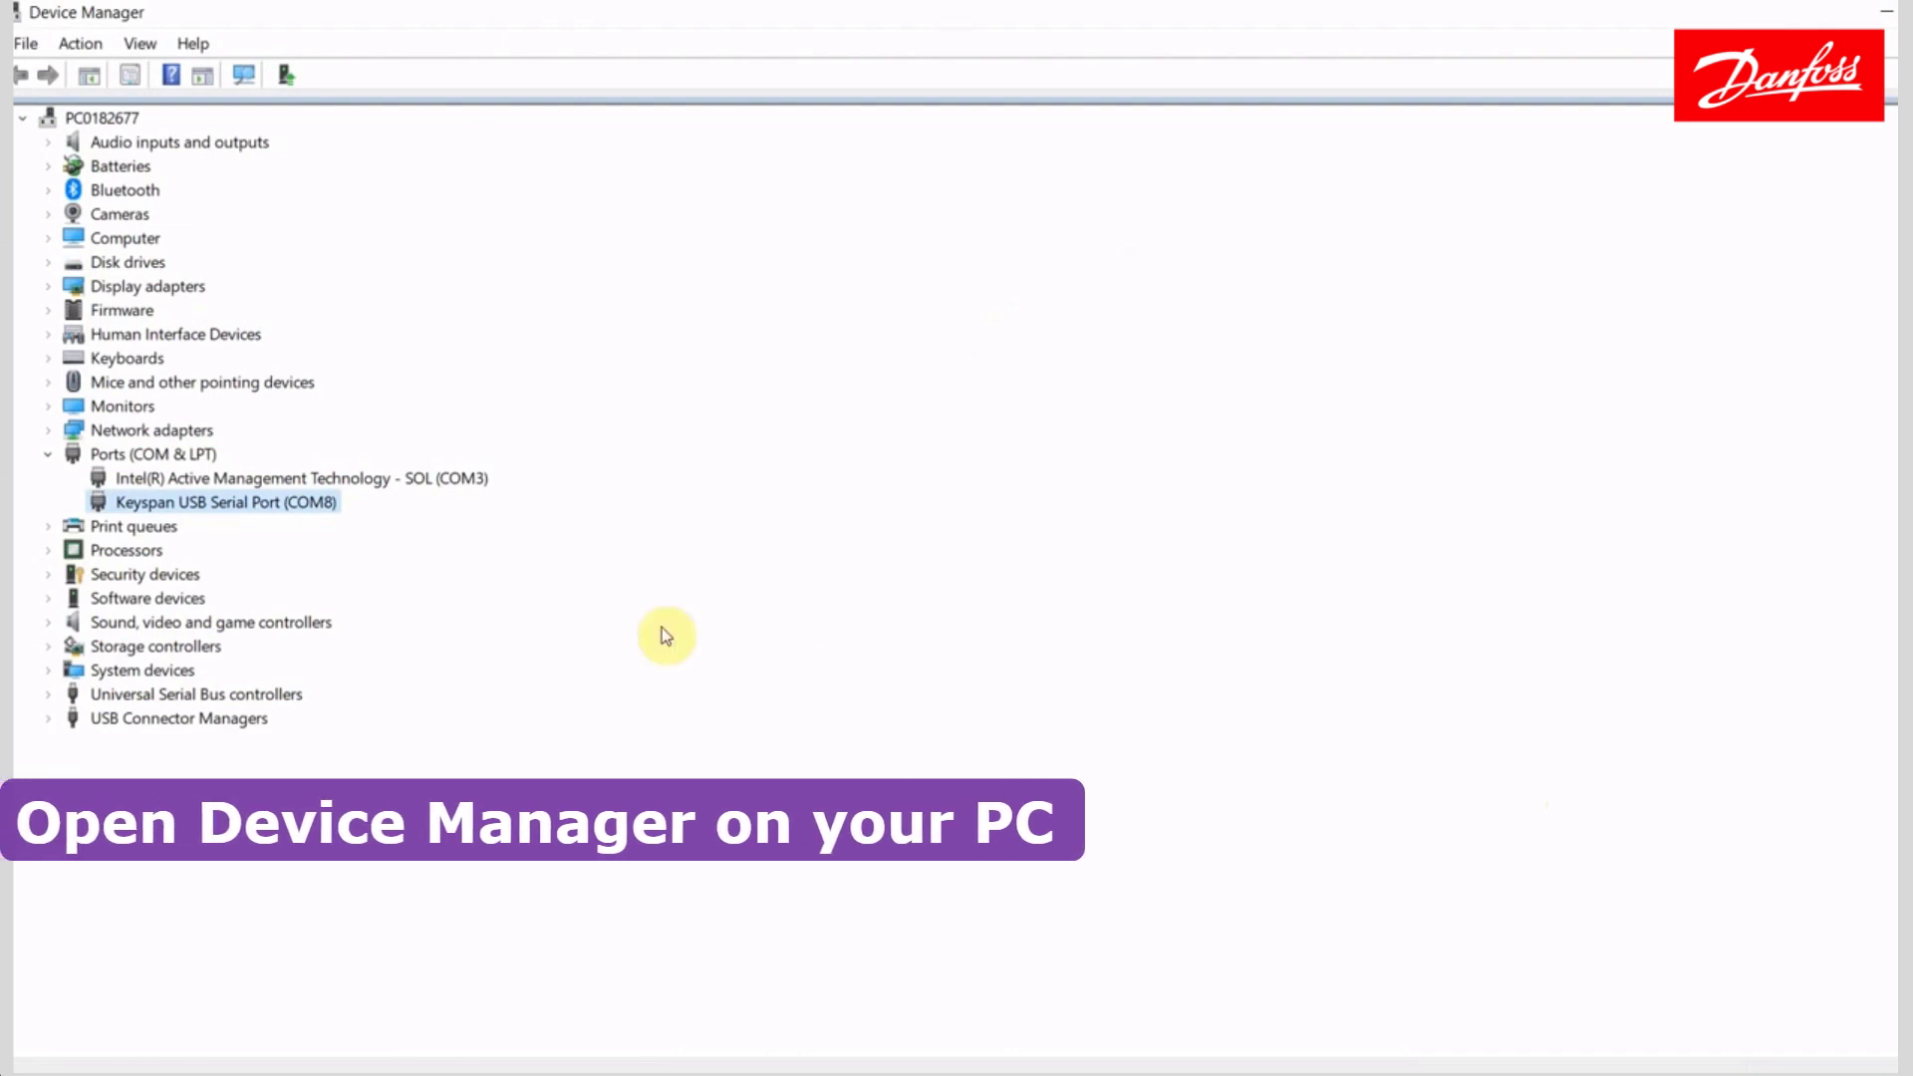
- Check the Ports (COM & LPT) devices for the COM port assigned to the Keyspan USB serial converter
click(44, 454)
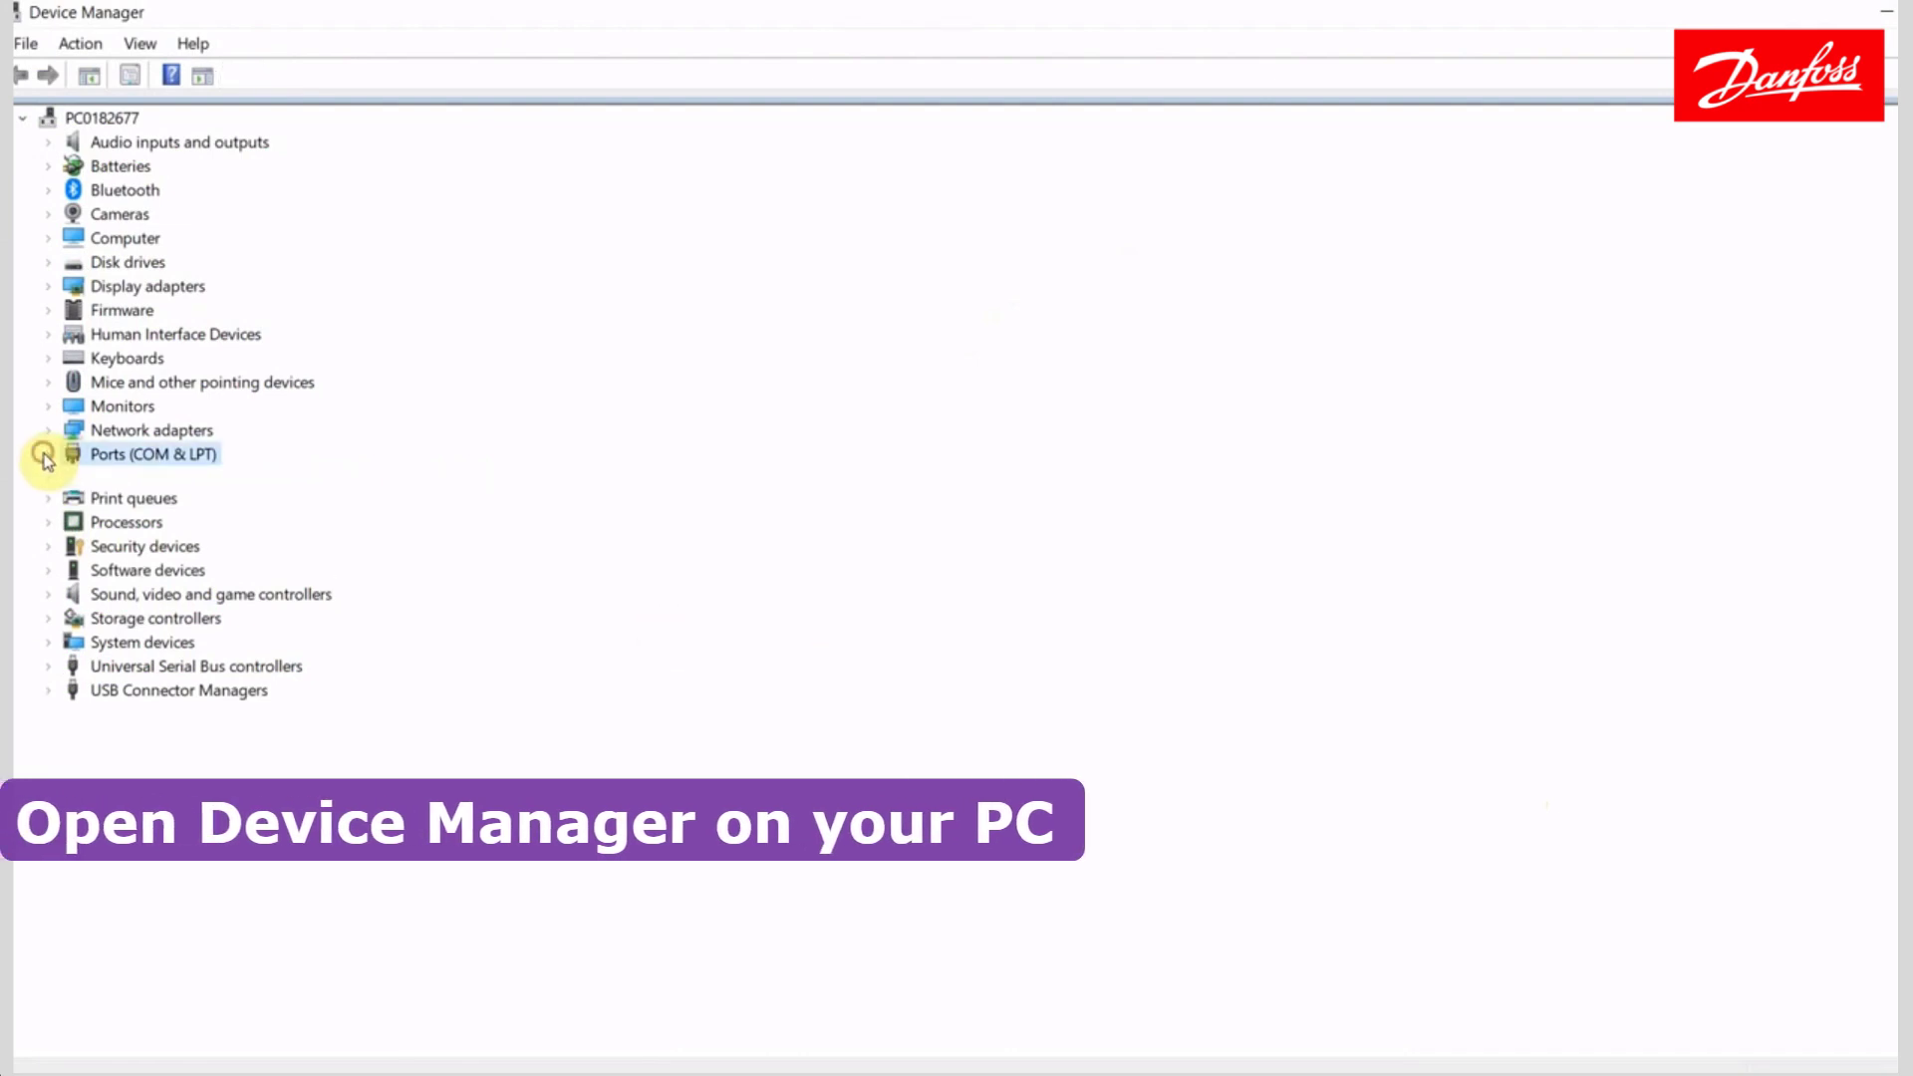
click(44, 454)
click(191, 503)
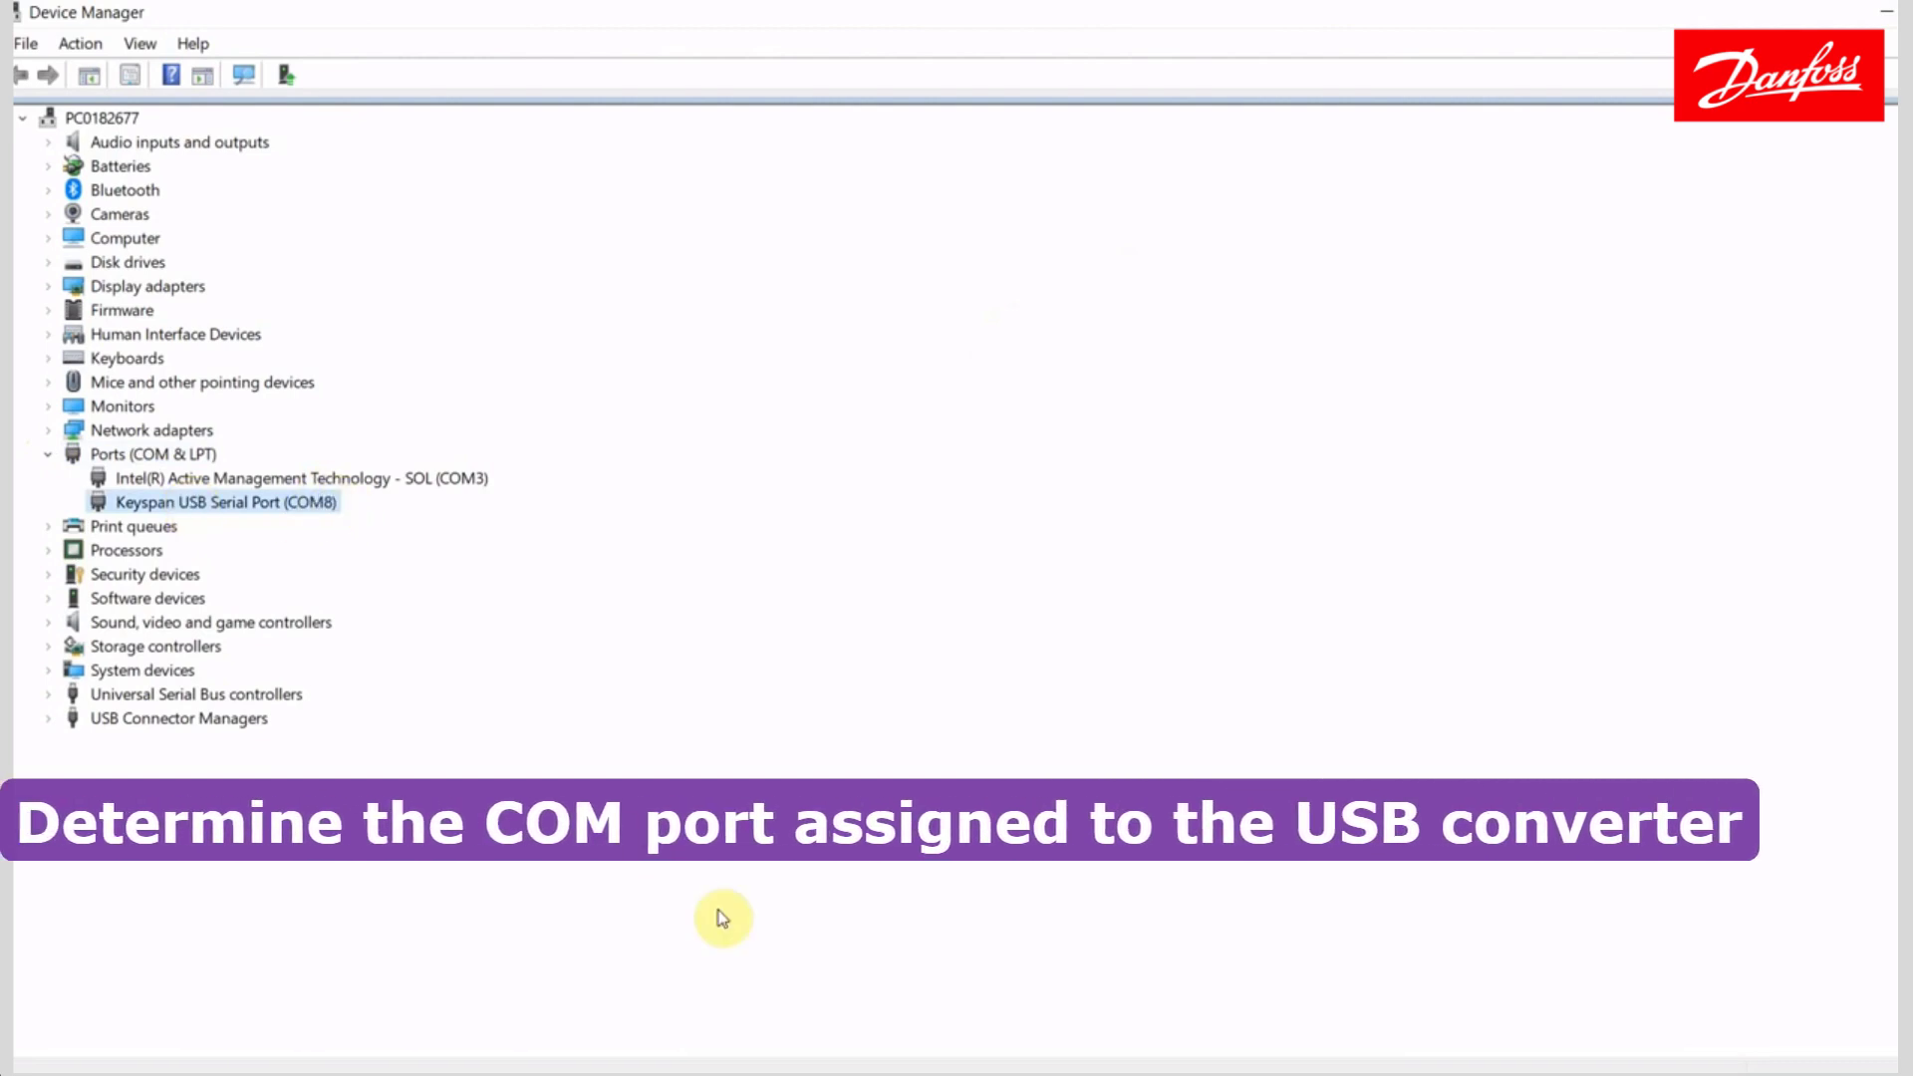
- Switch to VACON NCDrive and apply RS232 communication options with comport Com8 and baudrate 115200
click(927, 1070)
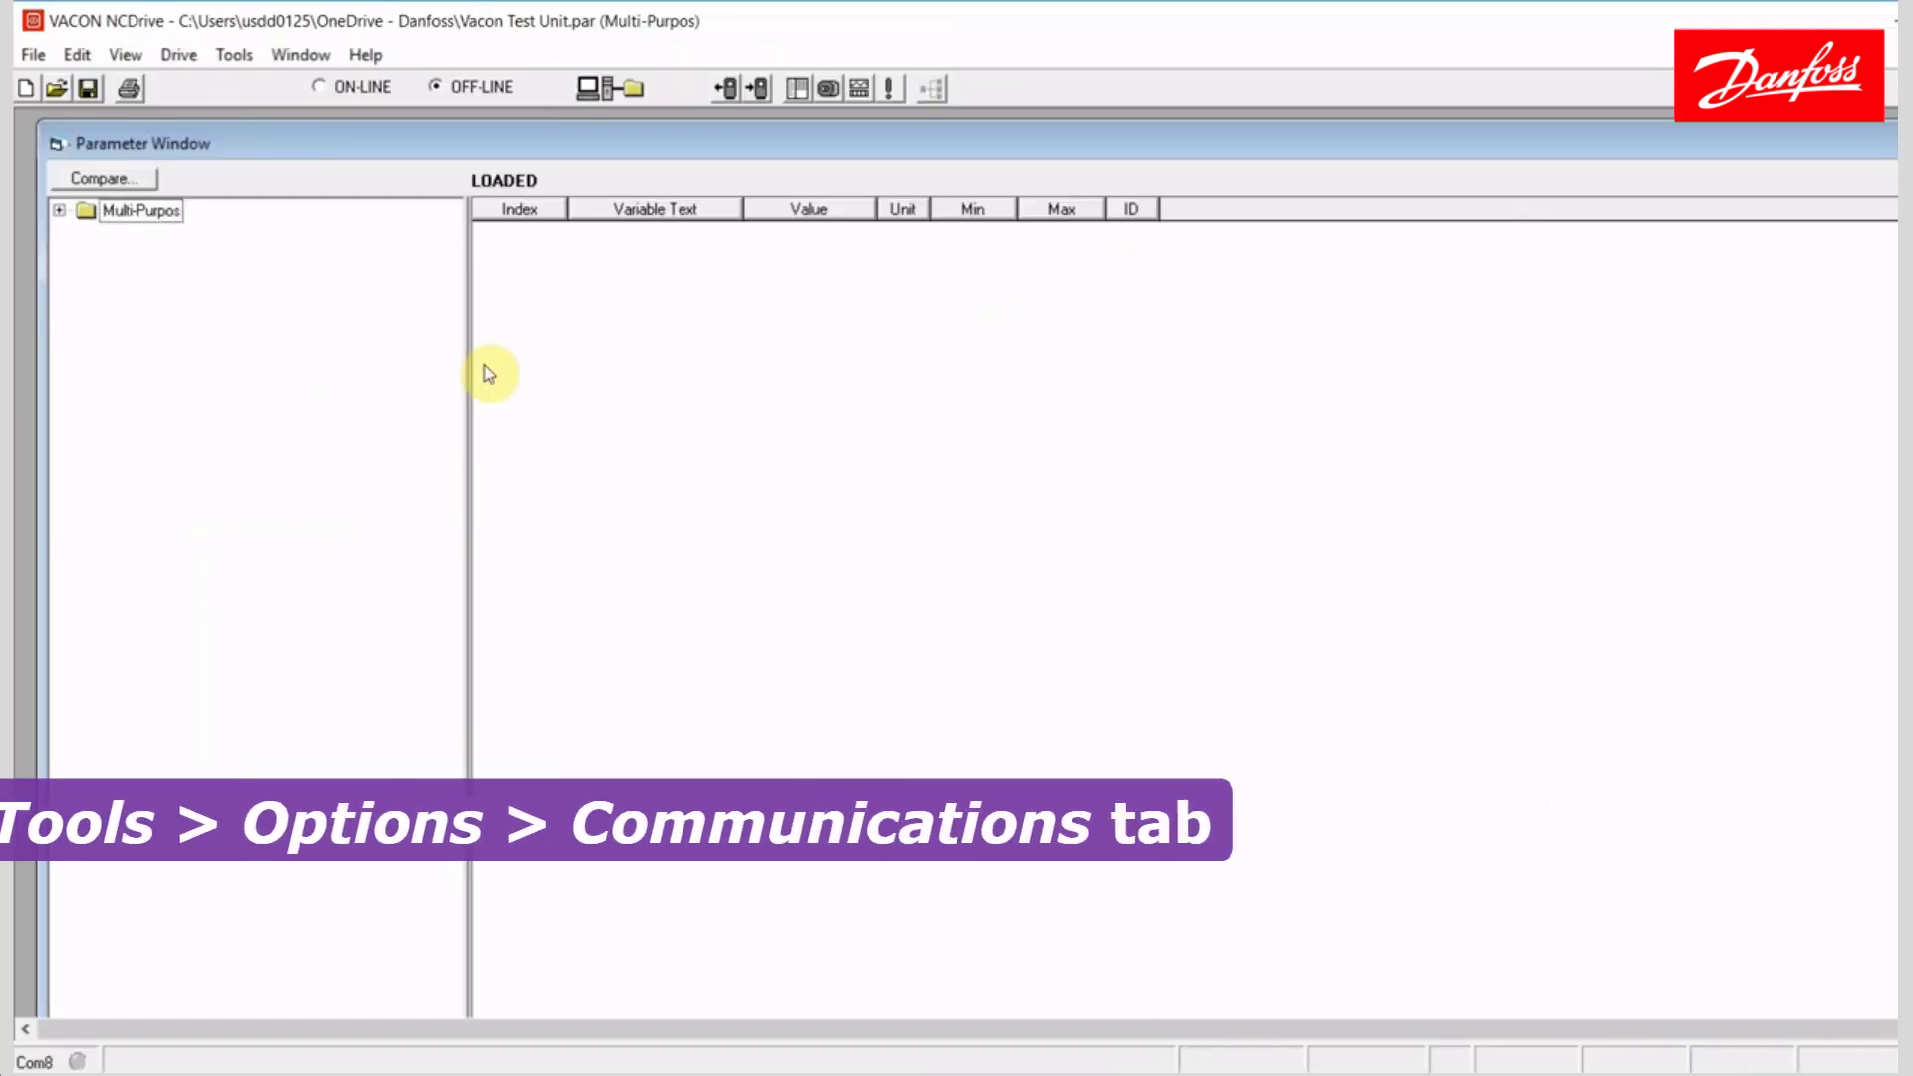
click(233, 56)
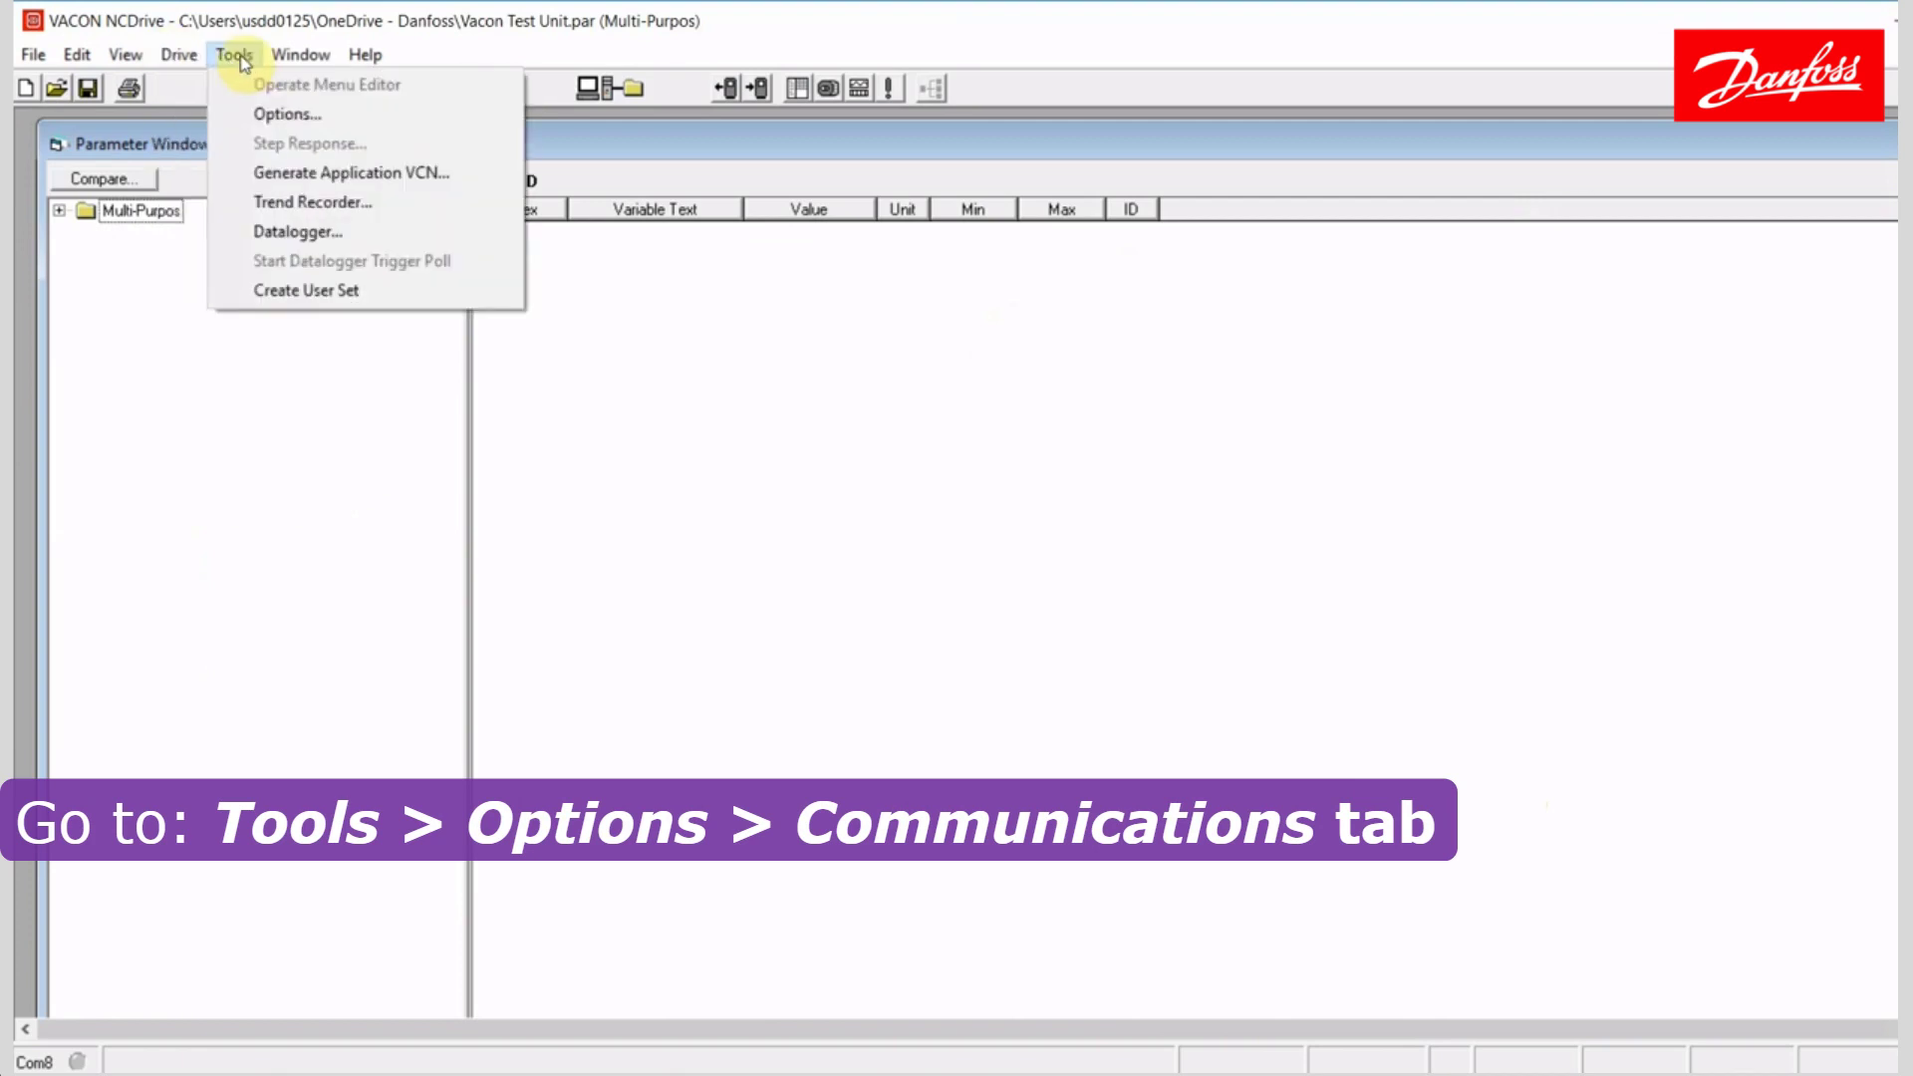
click(279, 115)
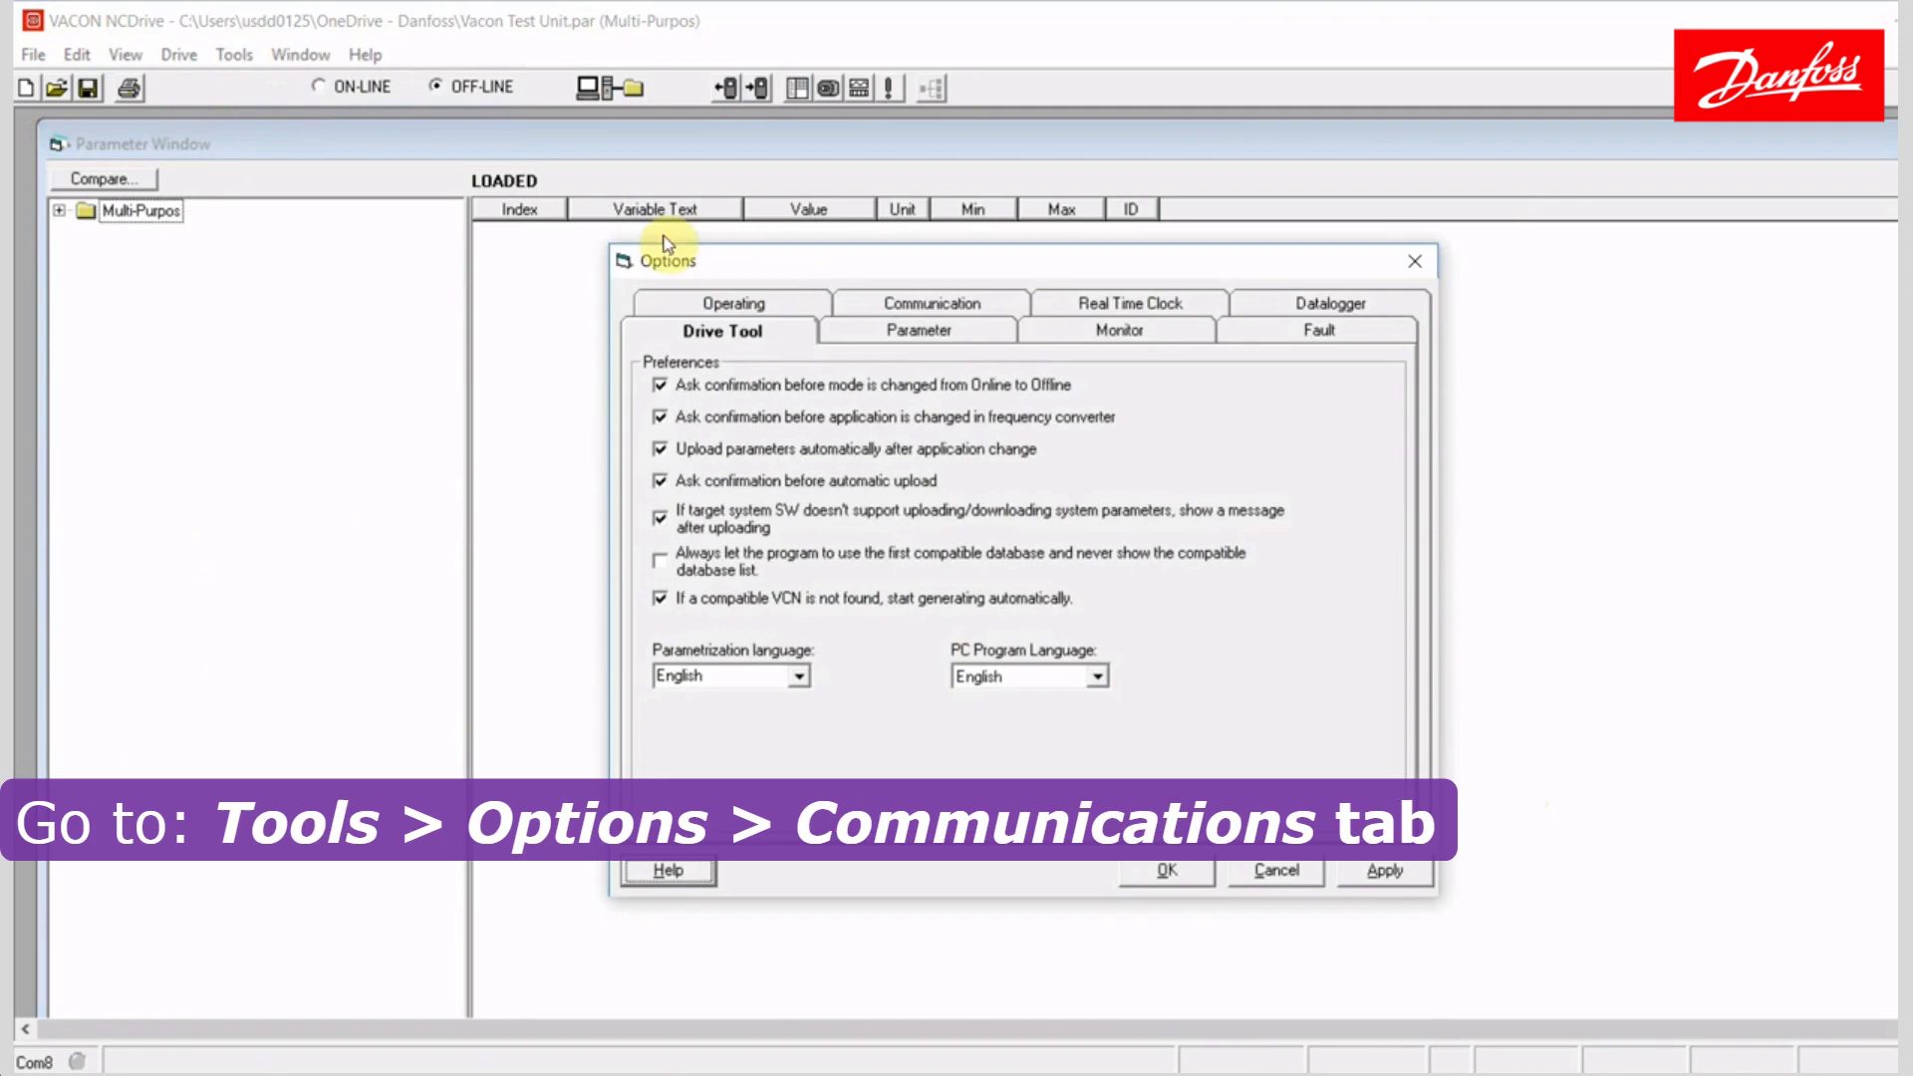
click(874, 305)
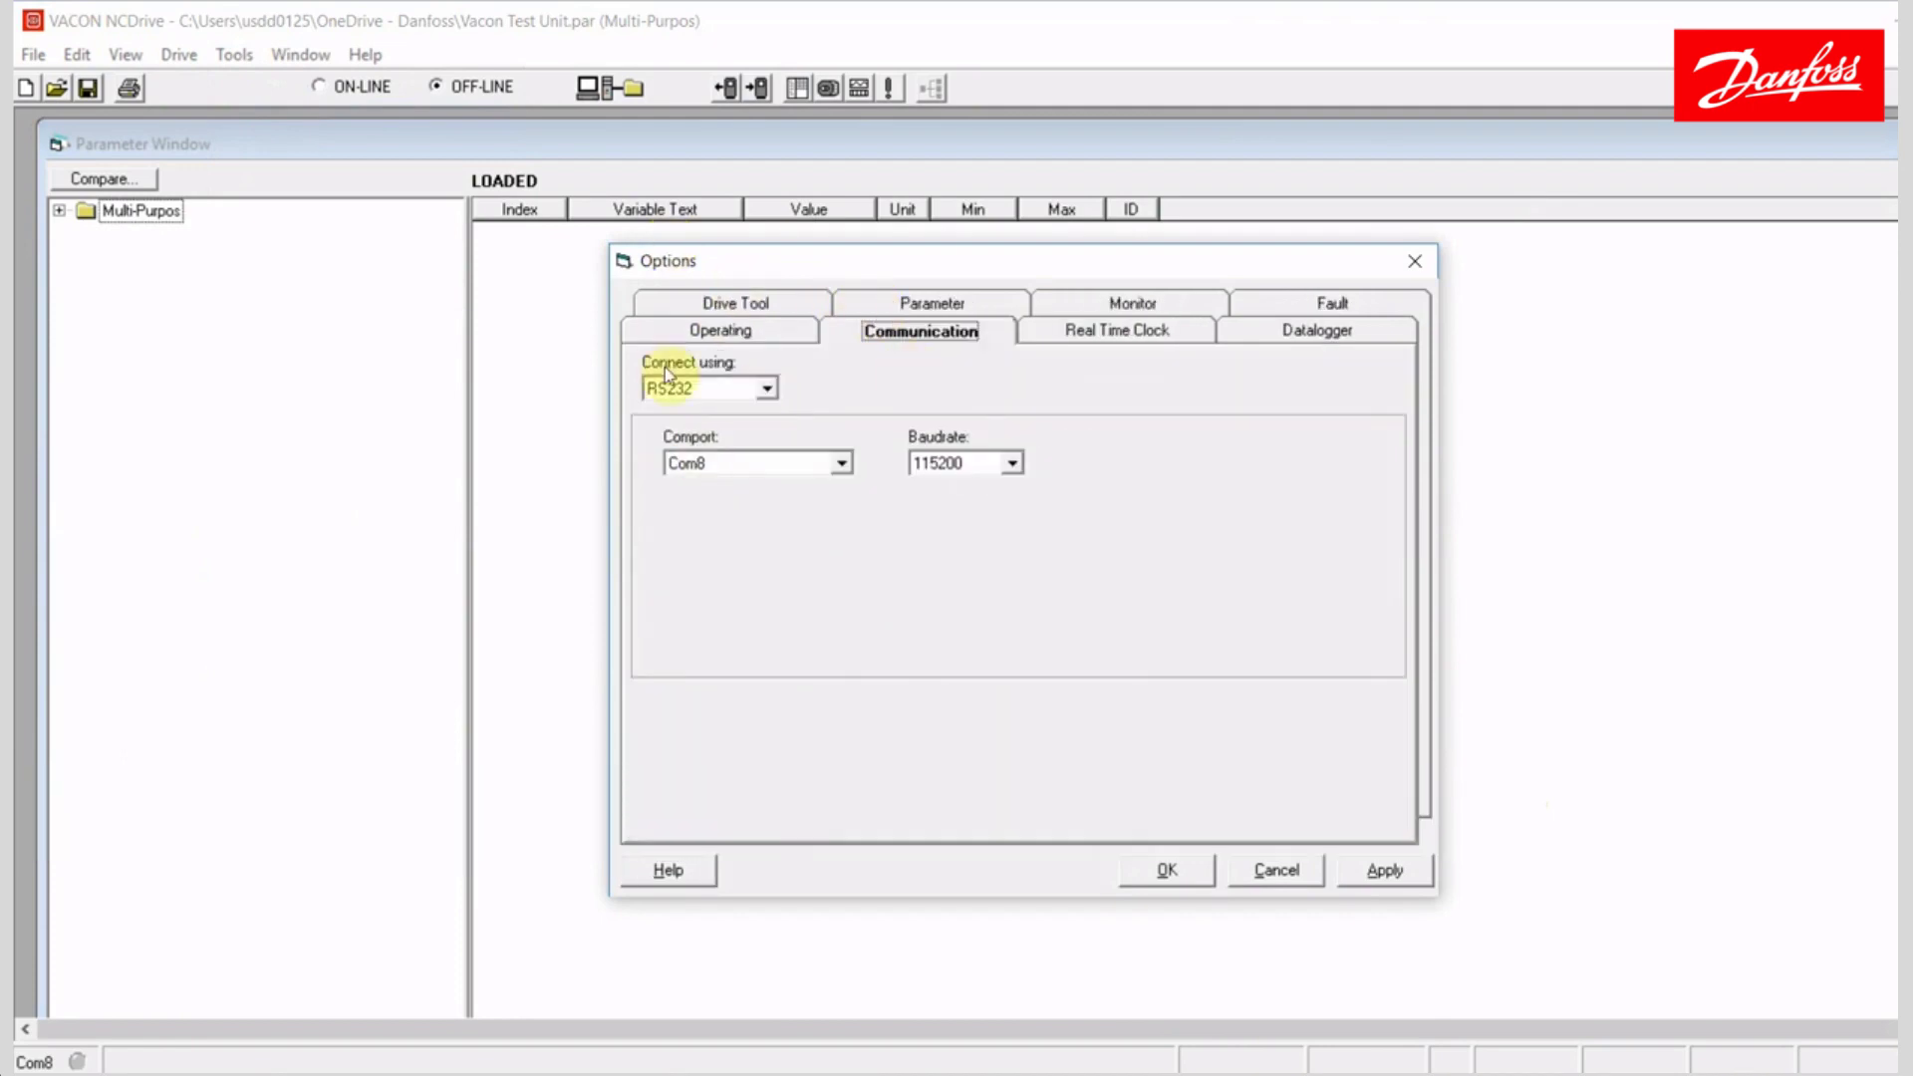
click(841, 463)
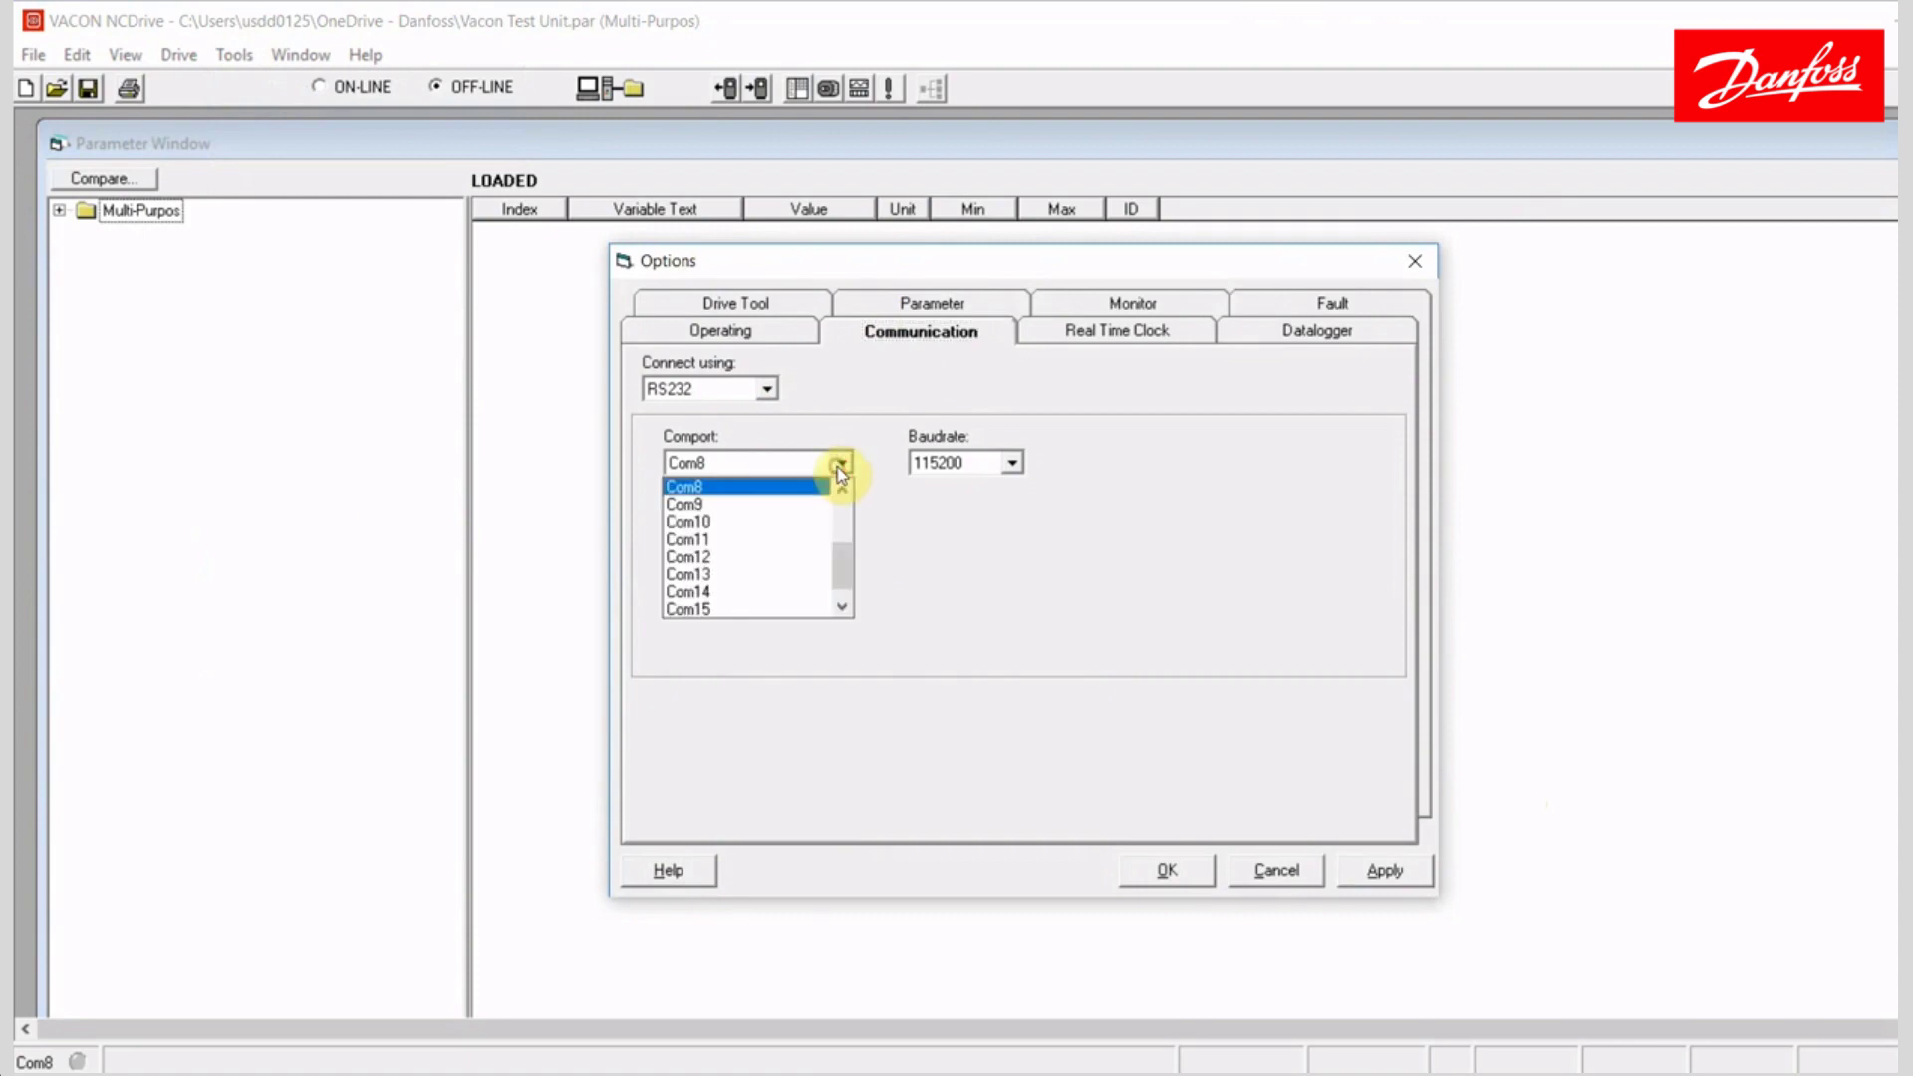
click(734, 486)
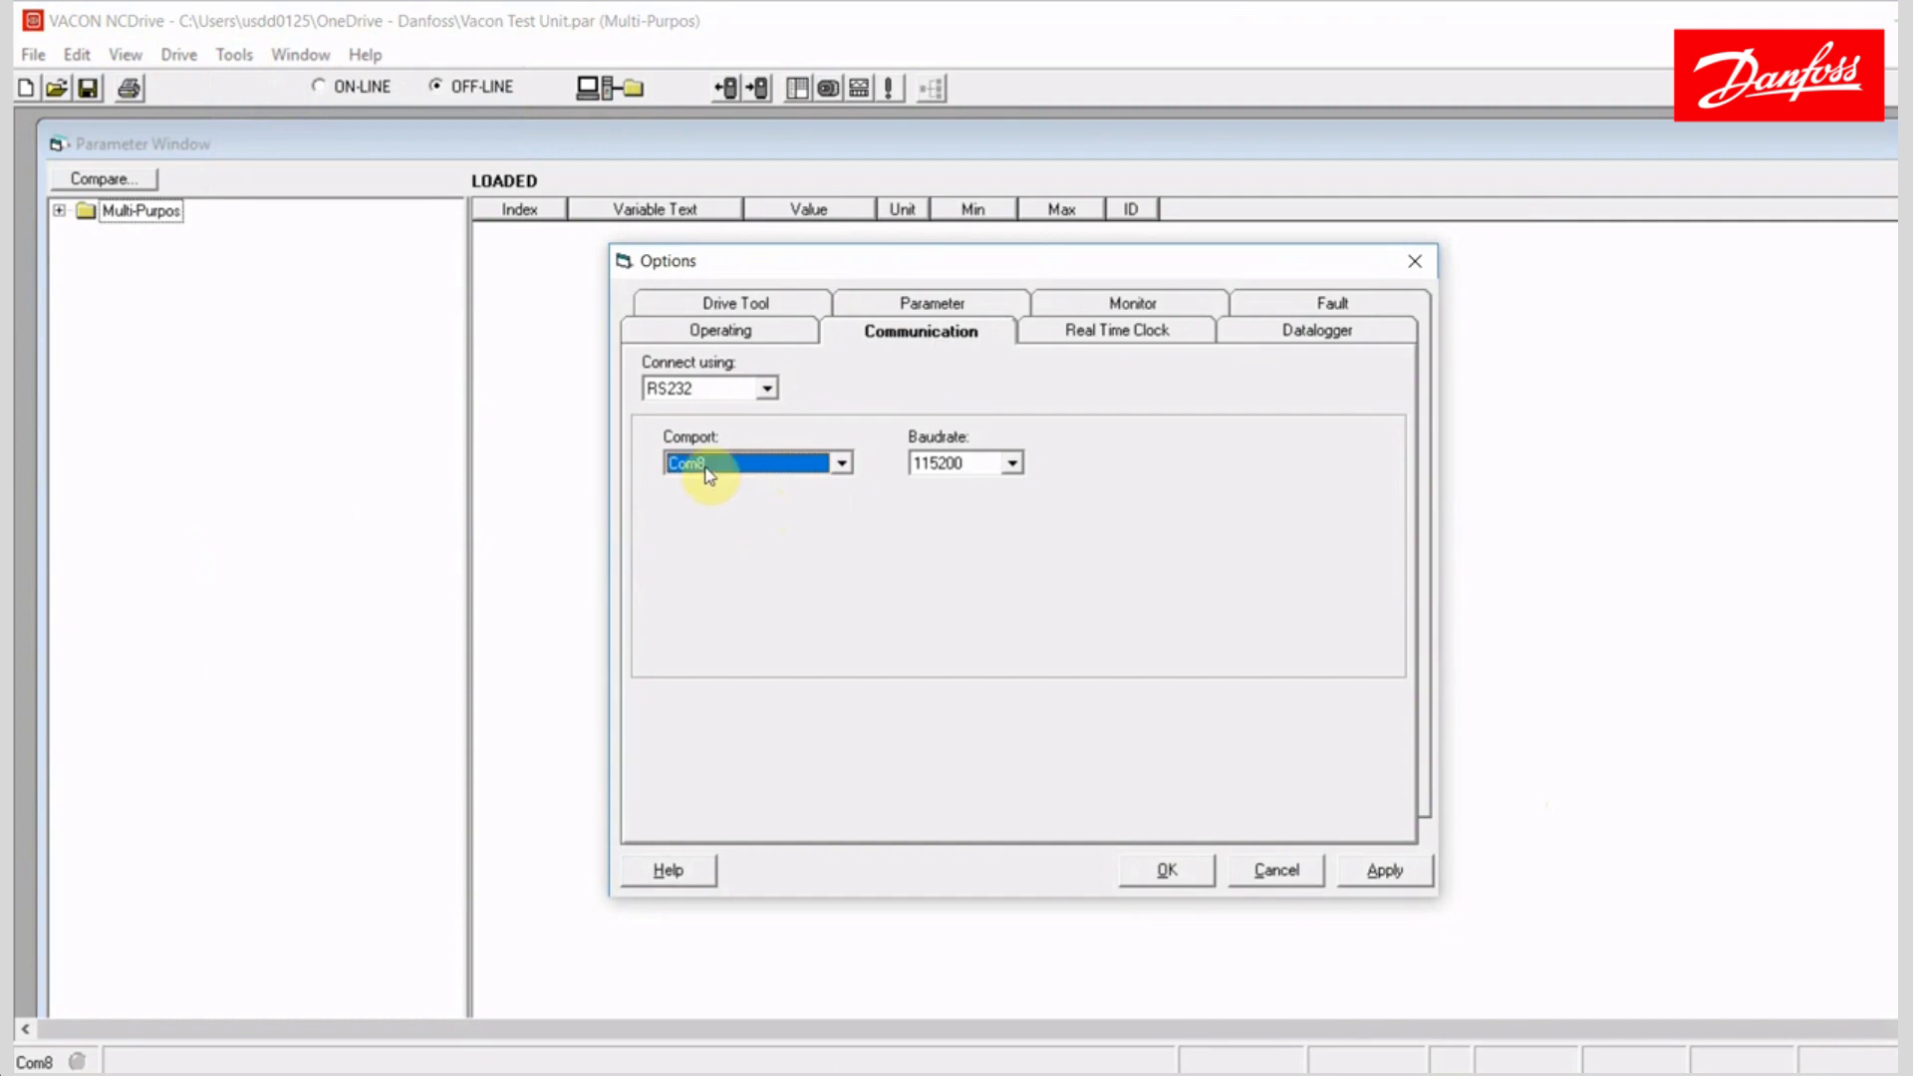
click(1011, 464)
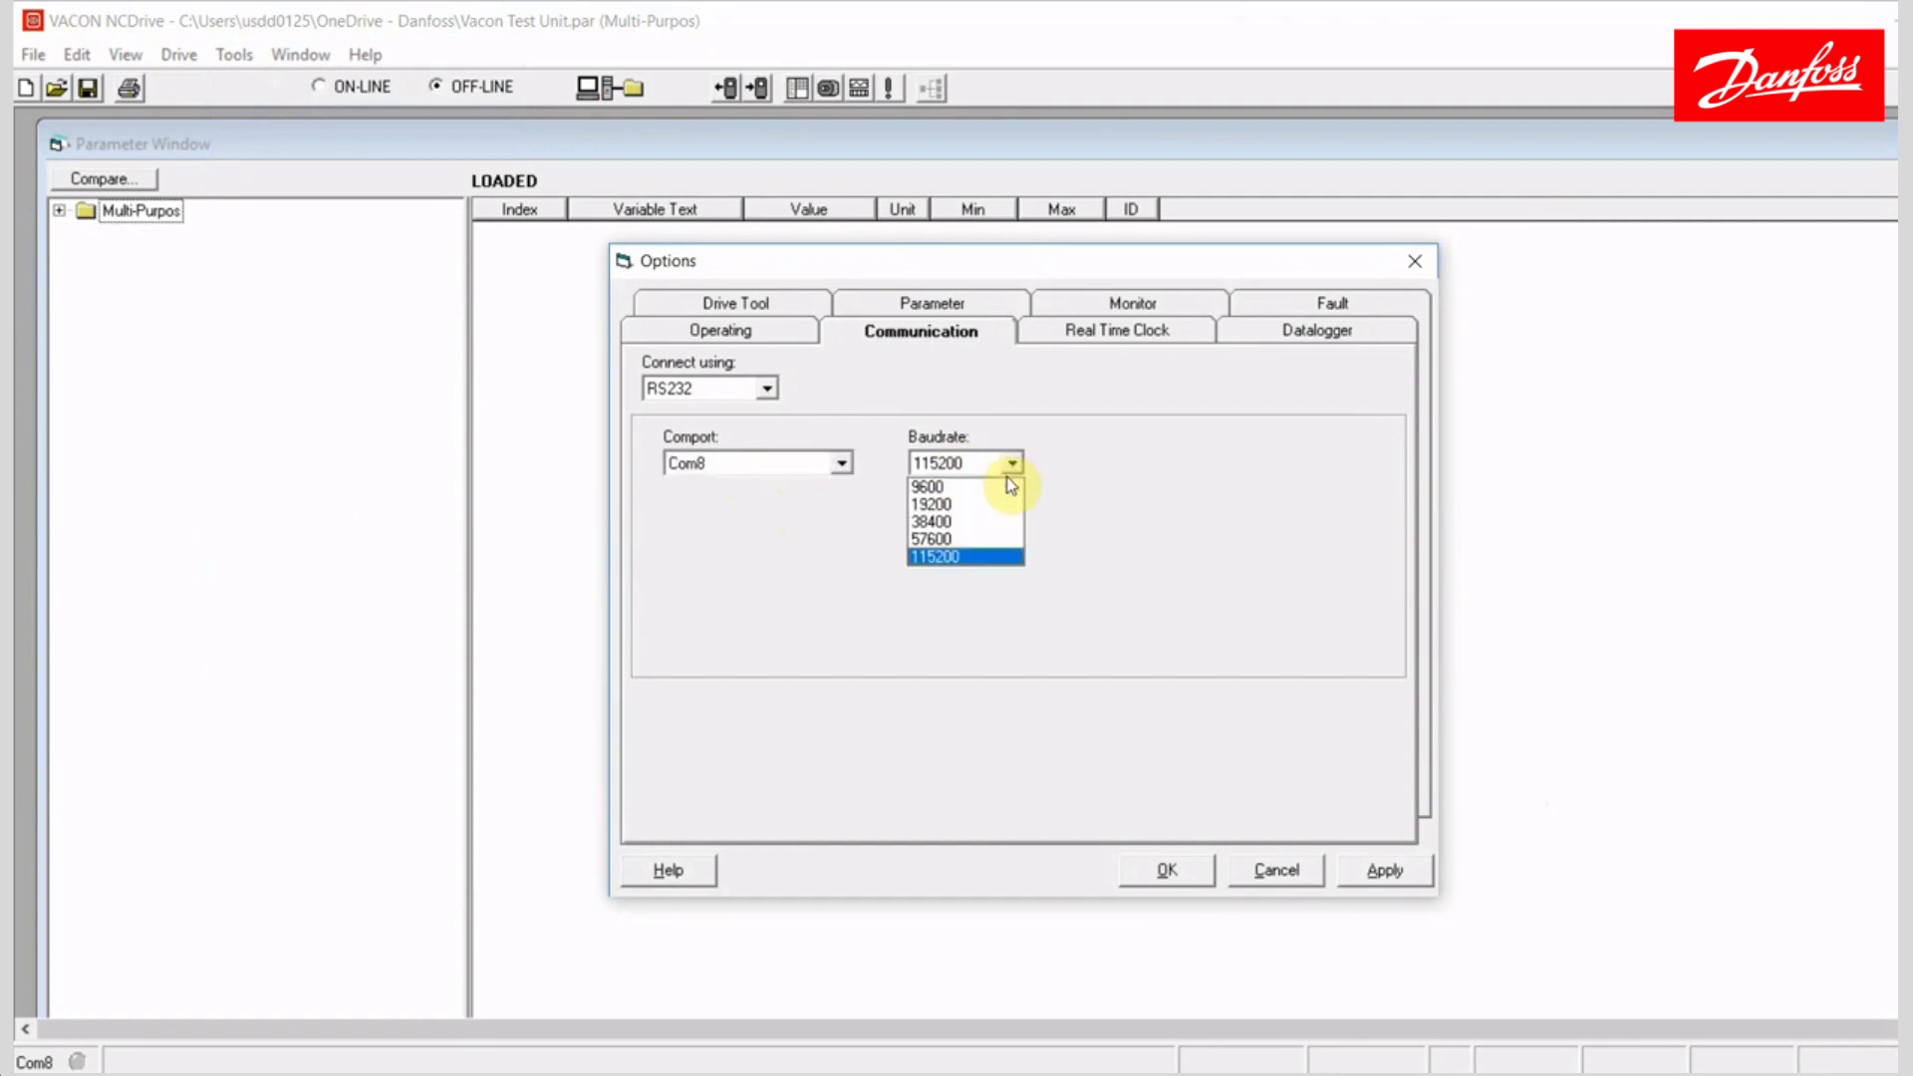
click(990, 556)
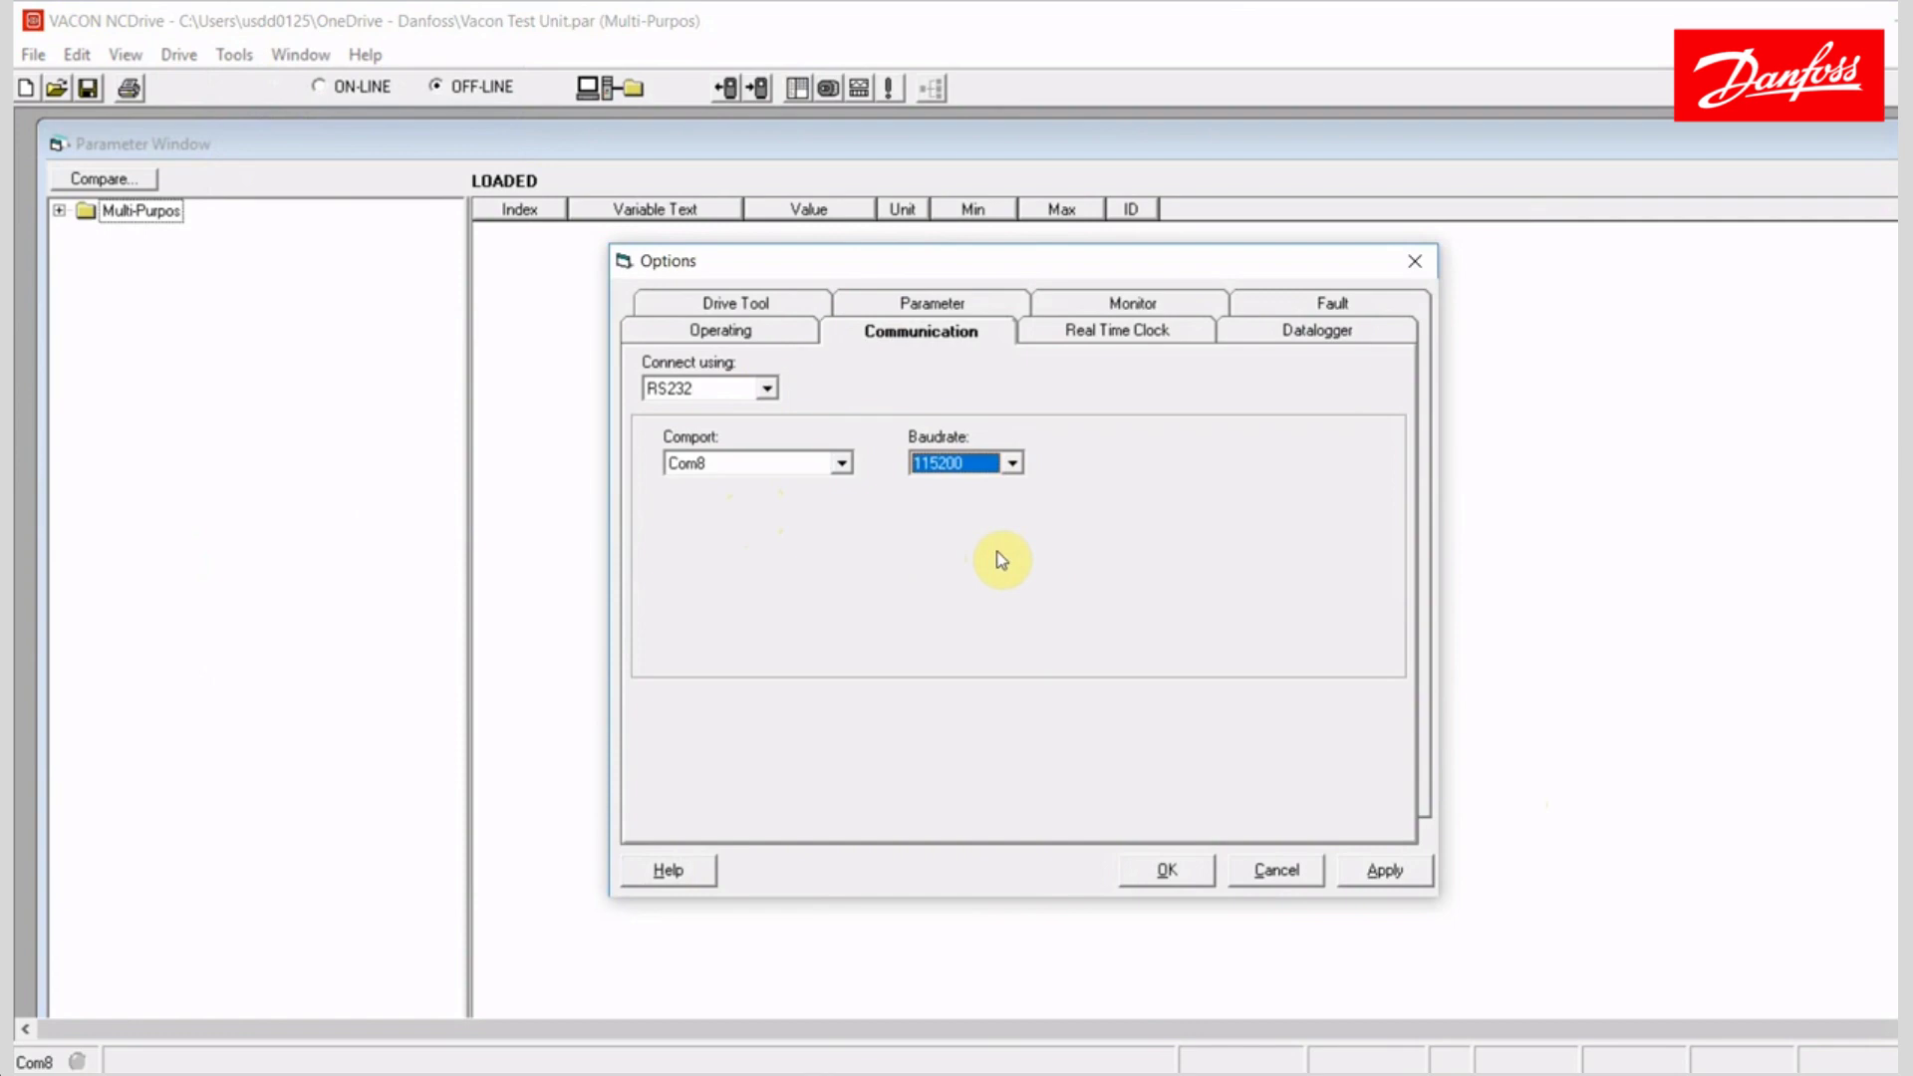
click(1371, 871)
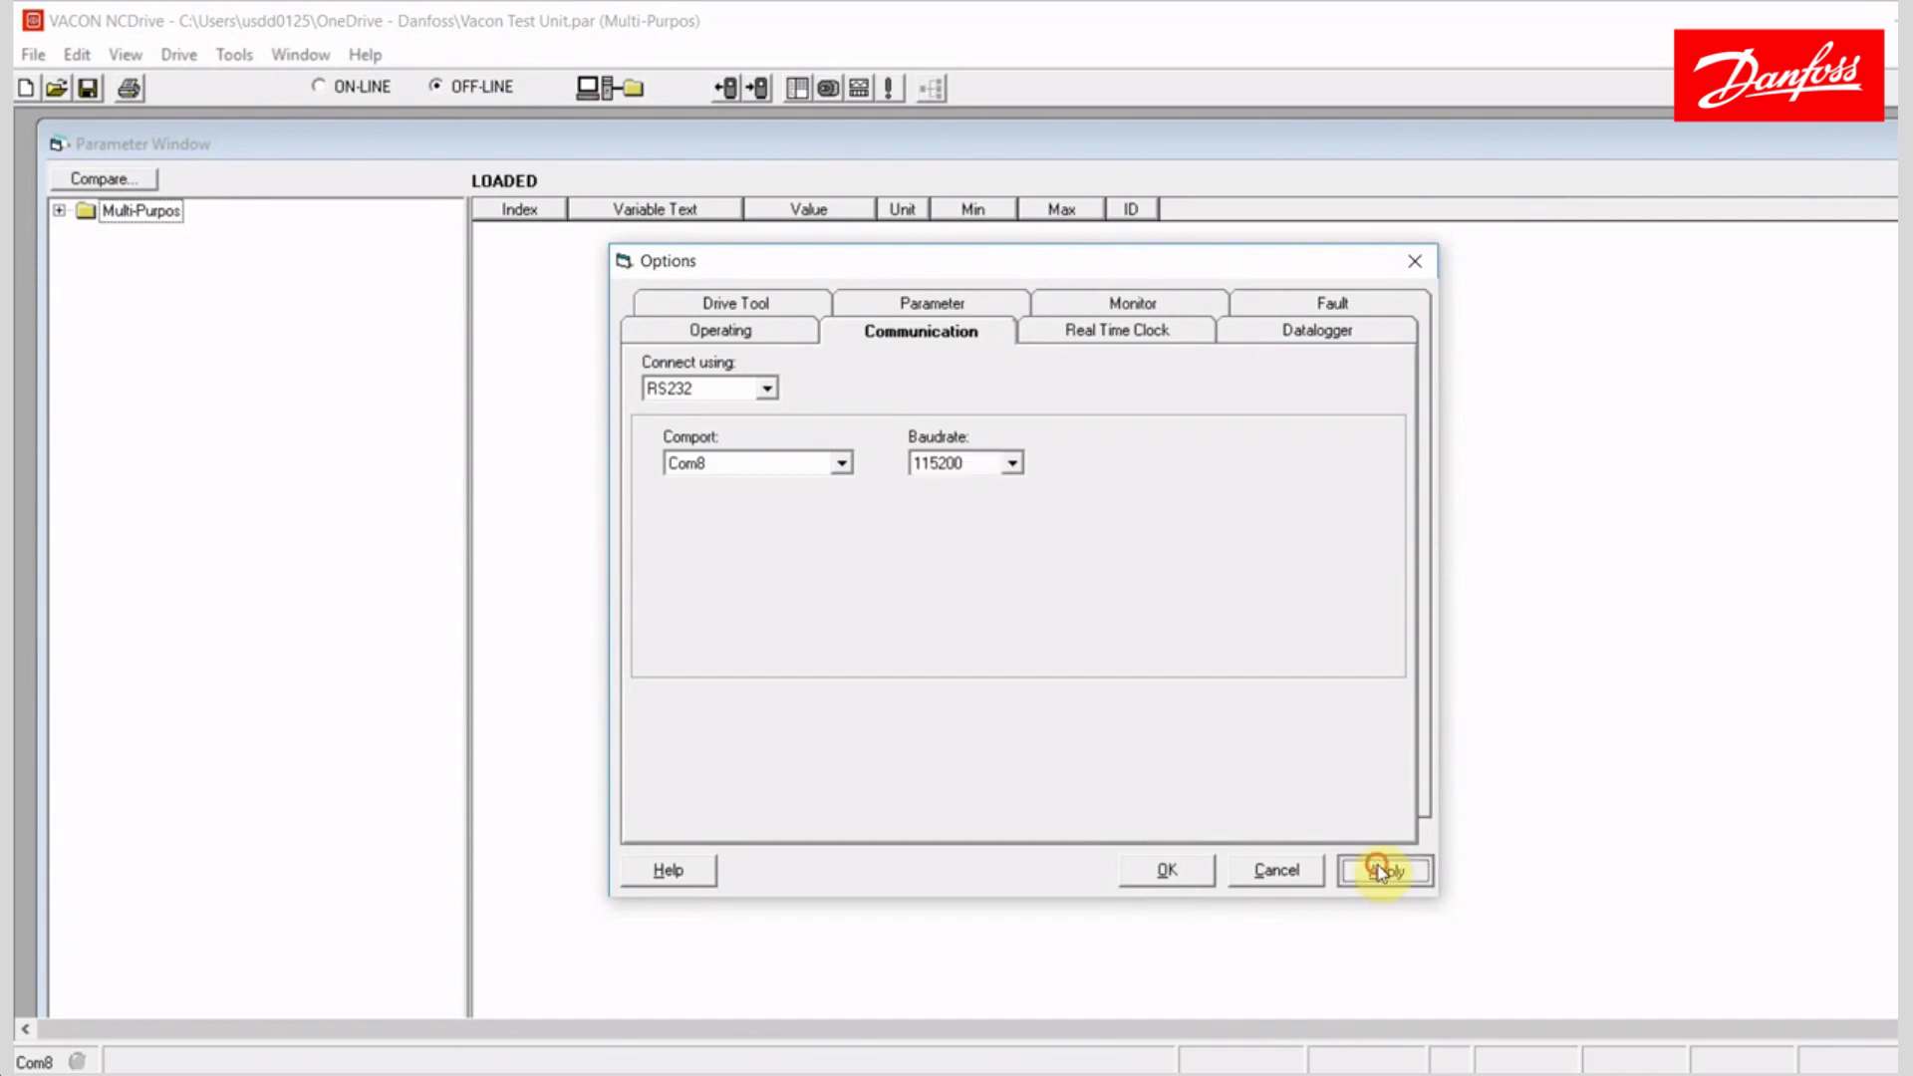
click(1171, 870)
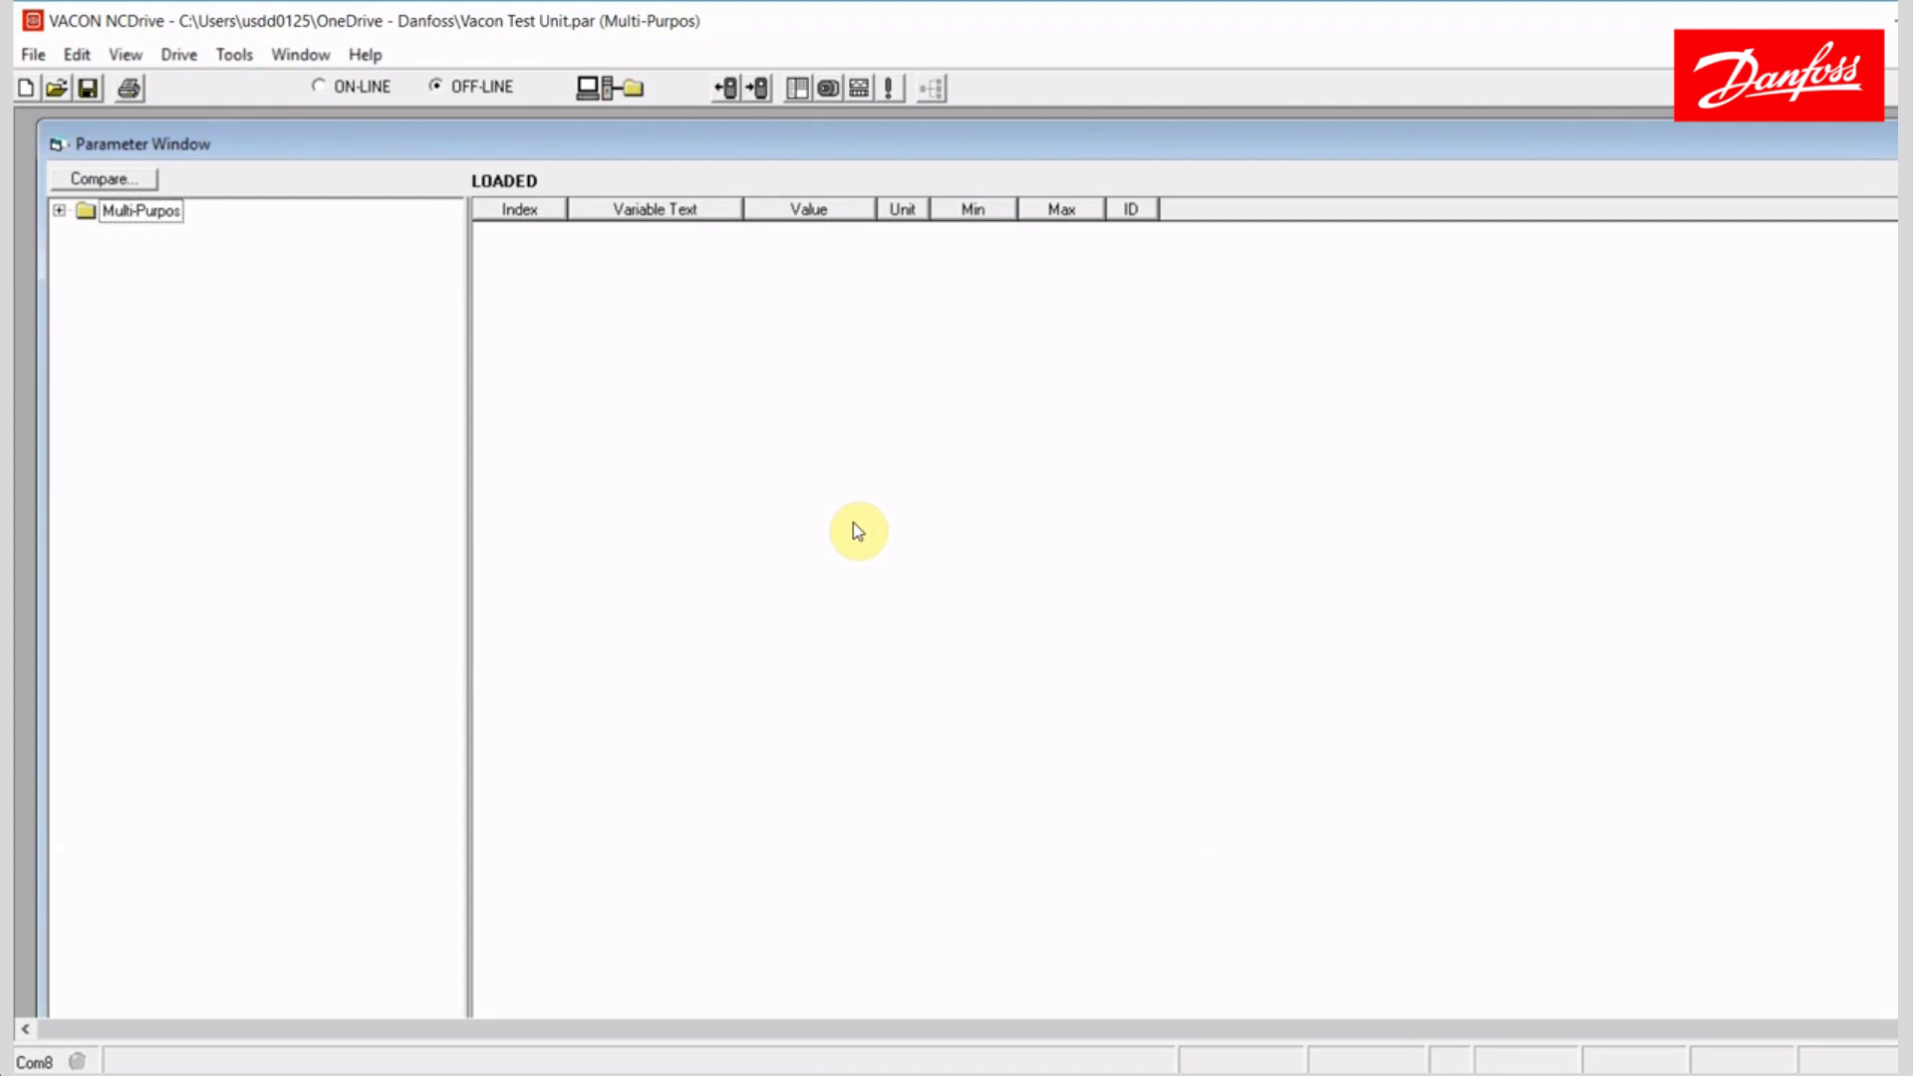
- Go on-line with the drive without saving the parametrization changes, and collapse the Main Menu in the parameter tree
click(355, 88)
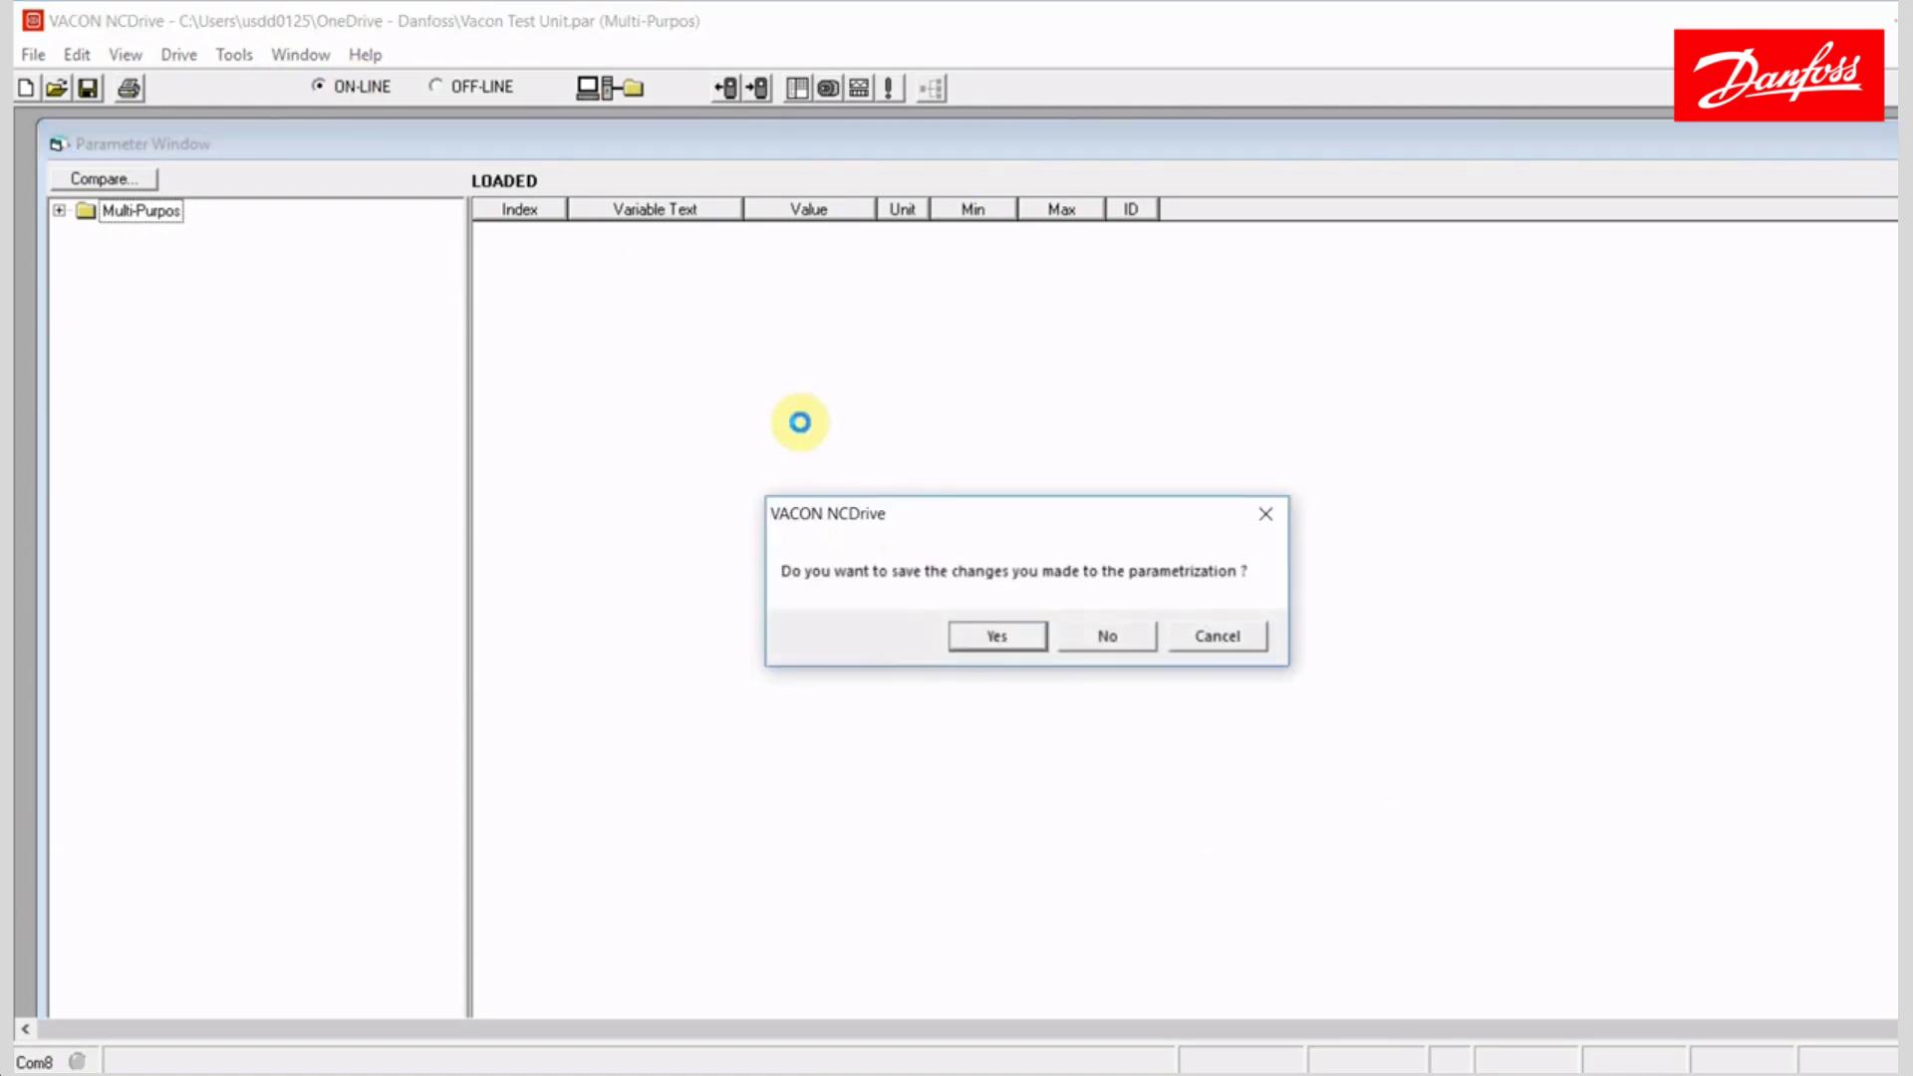
click(1118, 635)
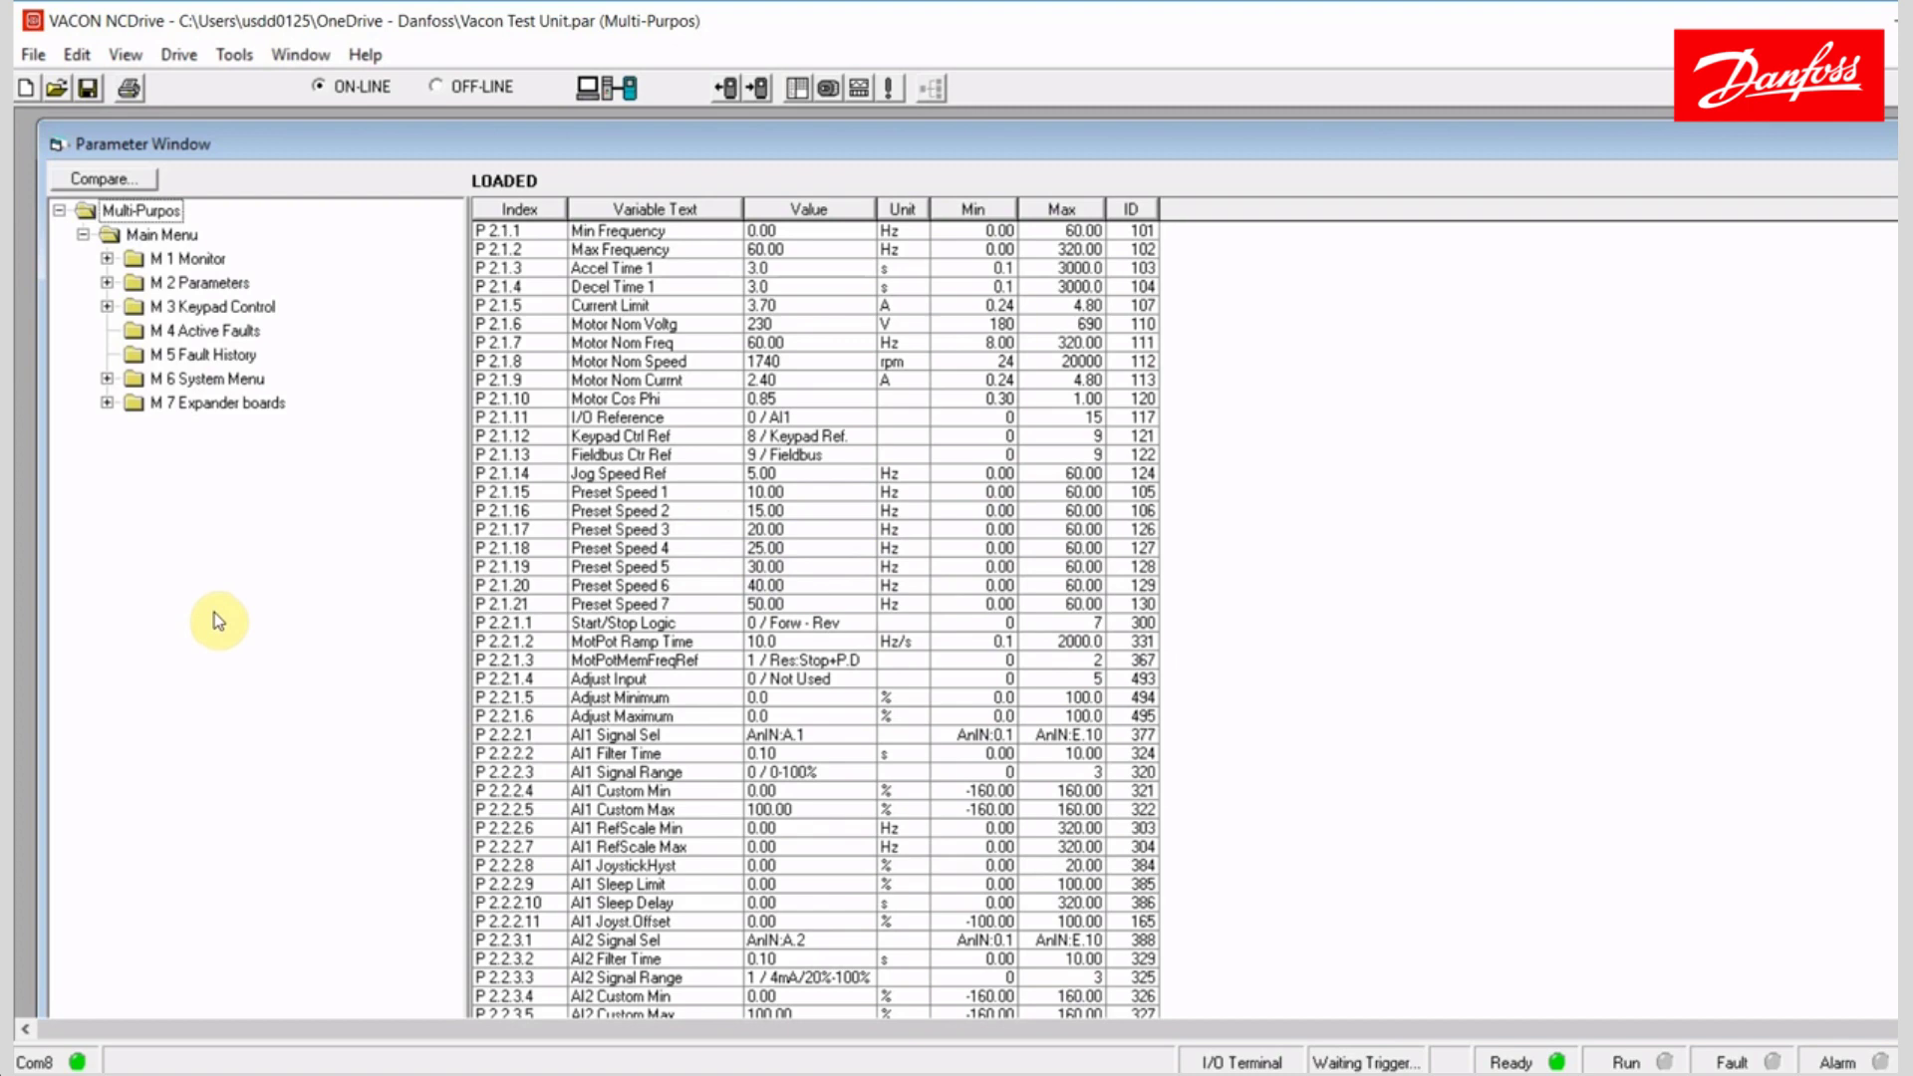
click(82, 240)
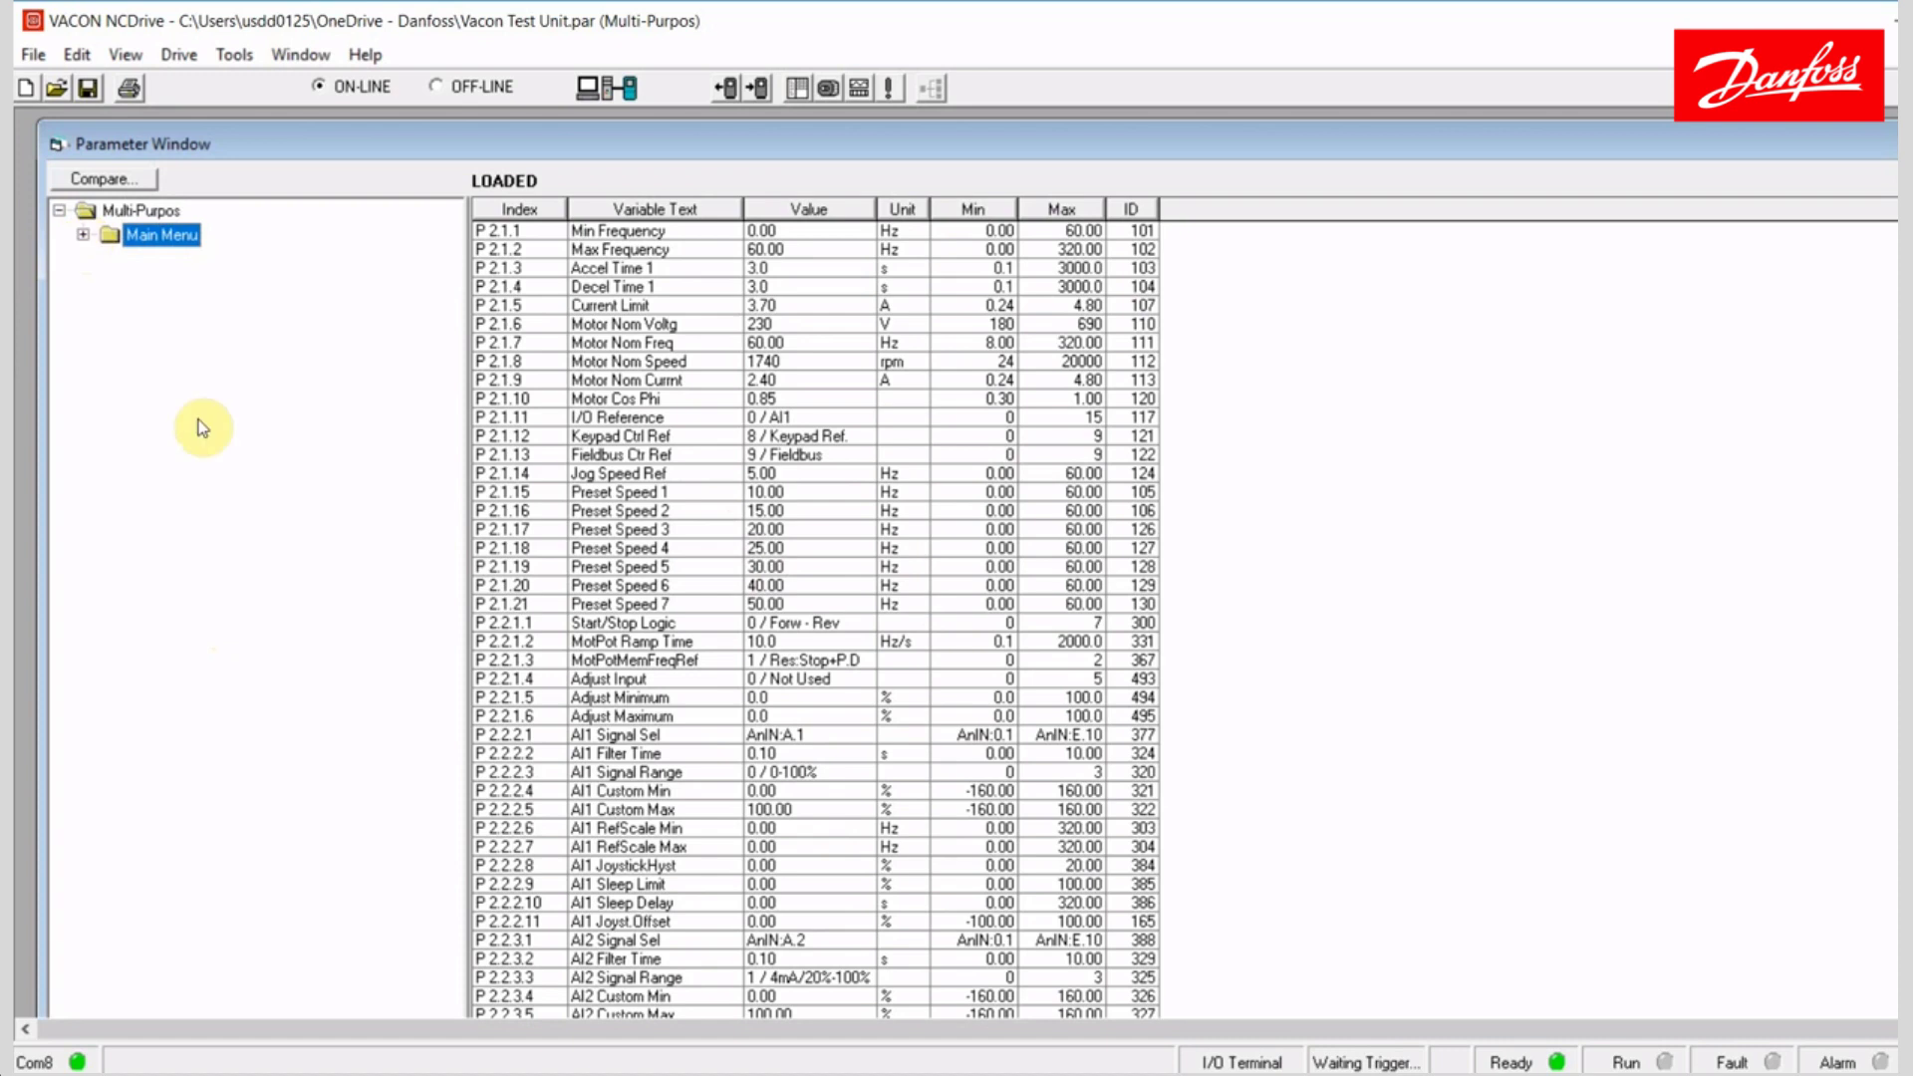
- Change the frequency converter's application to PID-Control and upload its parameters from the drive
click(176, 59)
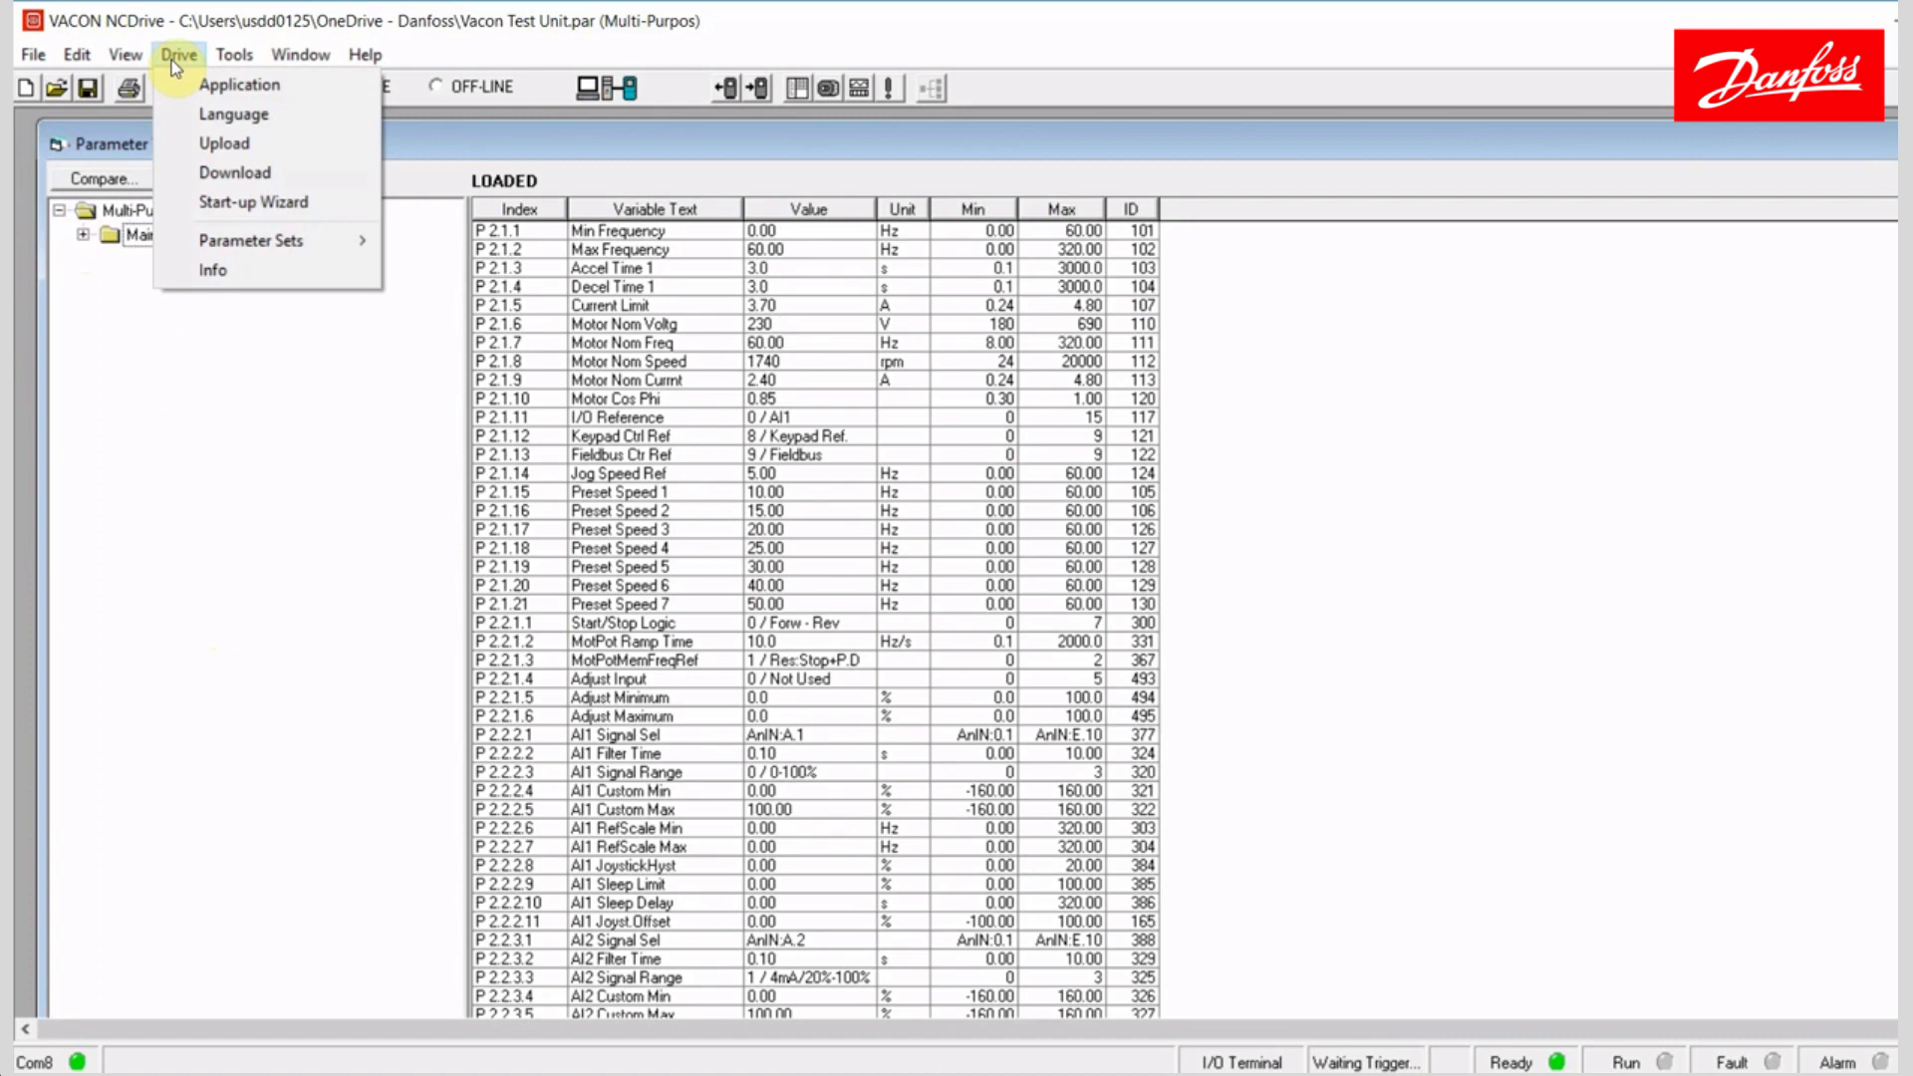
click(308, 93)
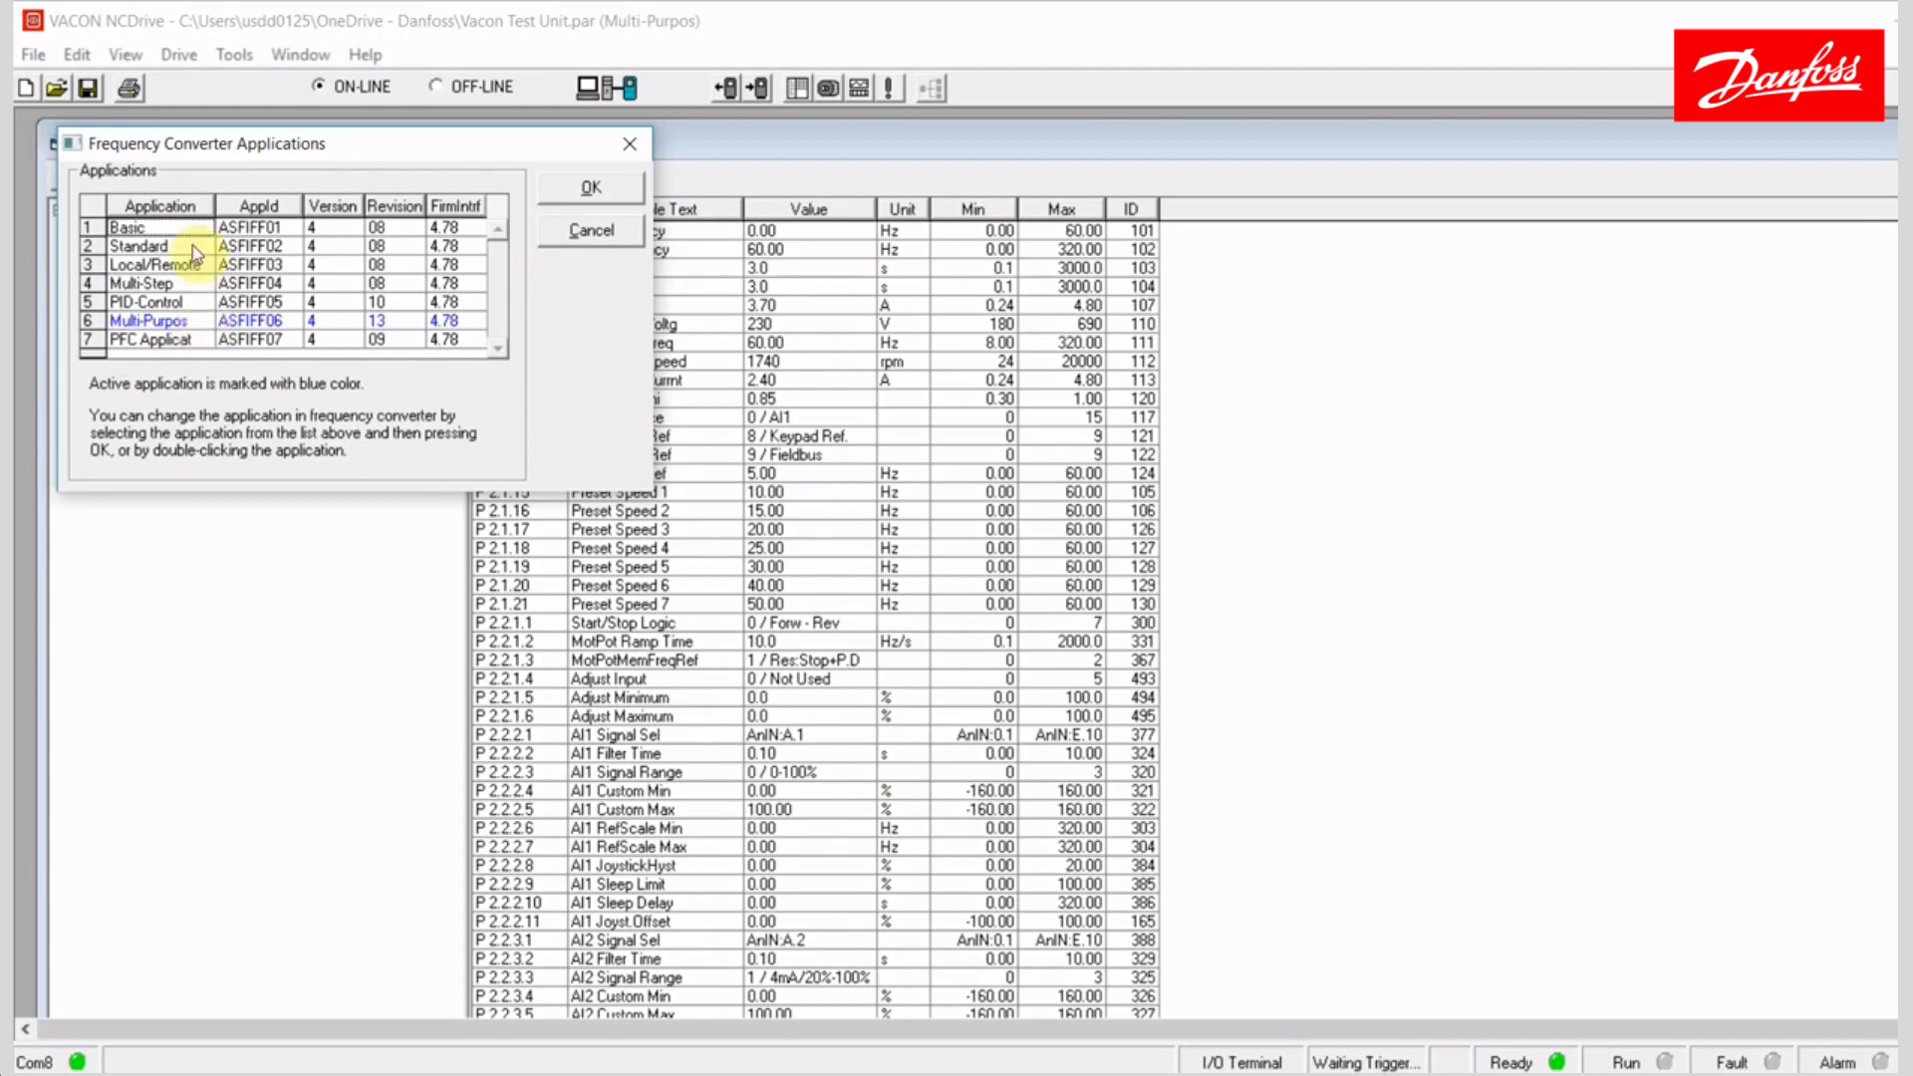
click(177, 302)
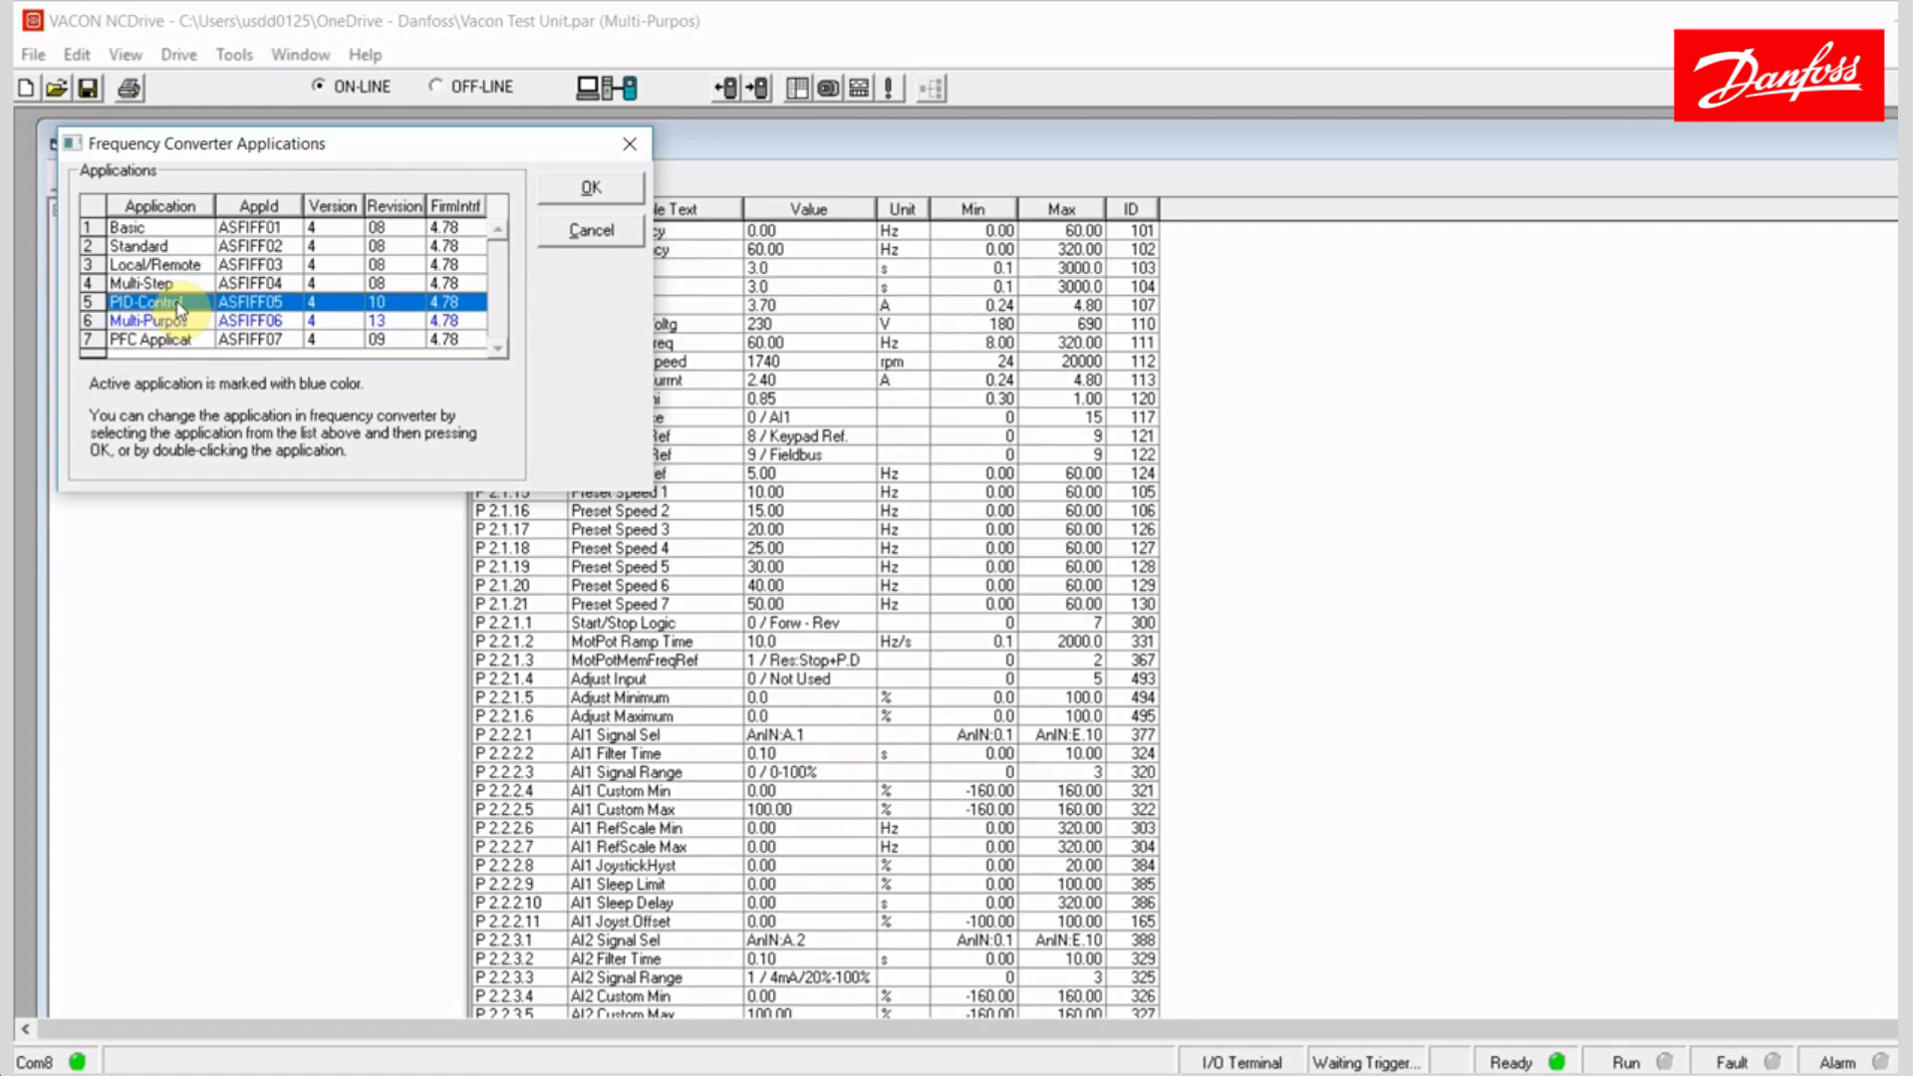
click(589, 189)
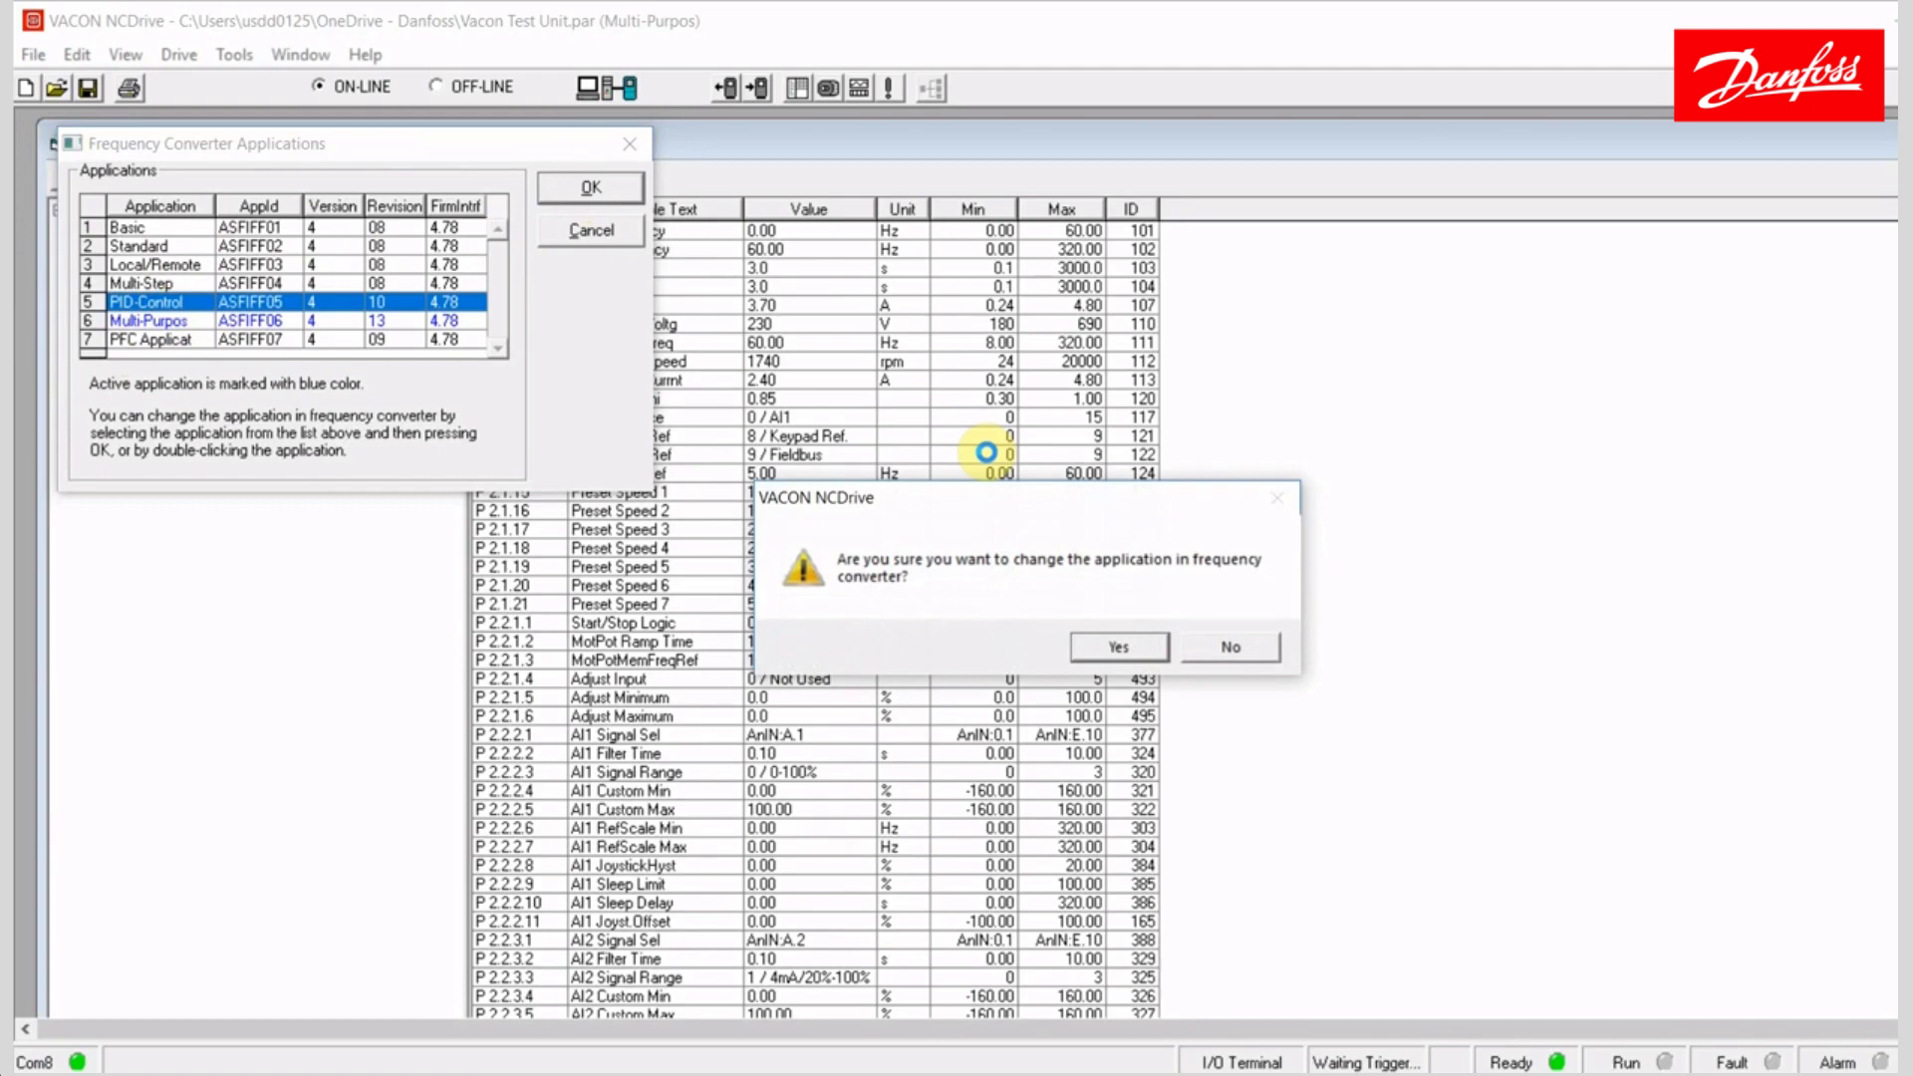
click(1121, 647)
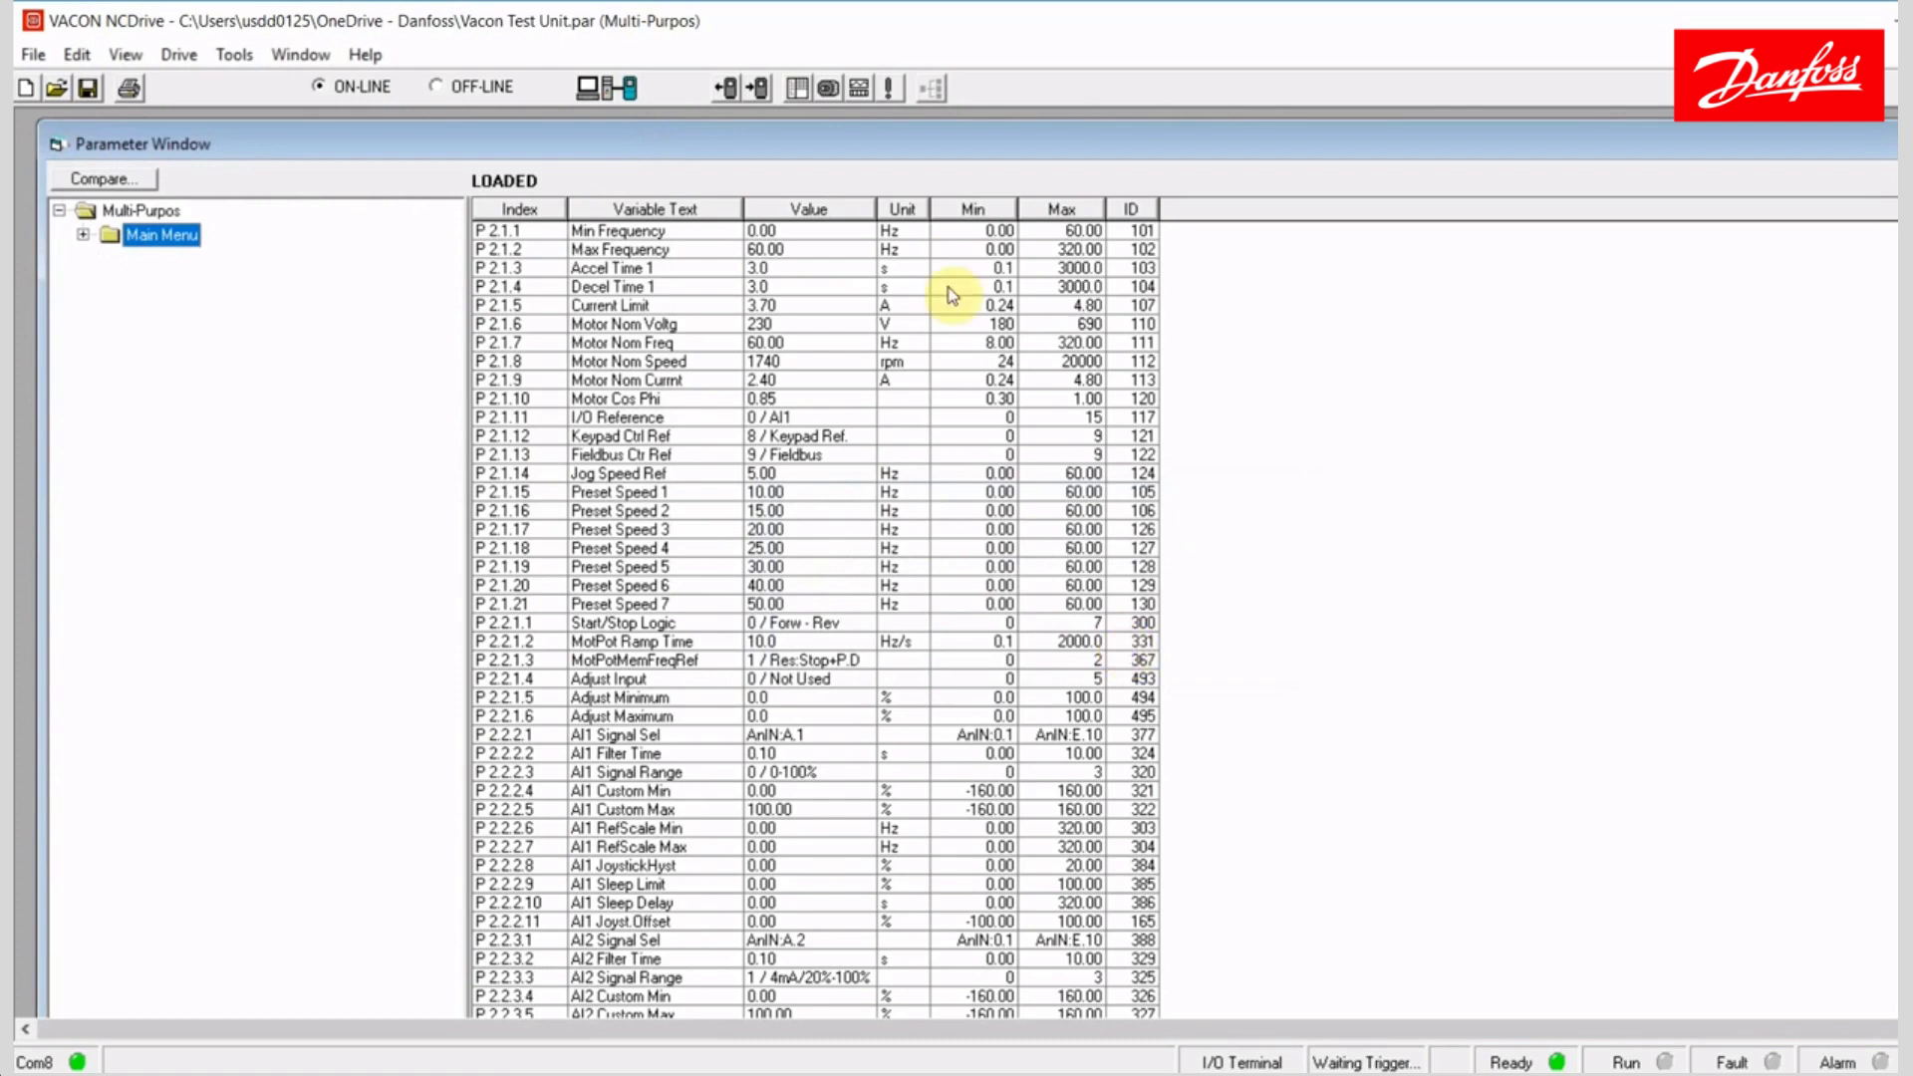
click(493, 88)
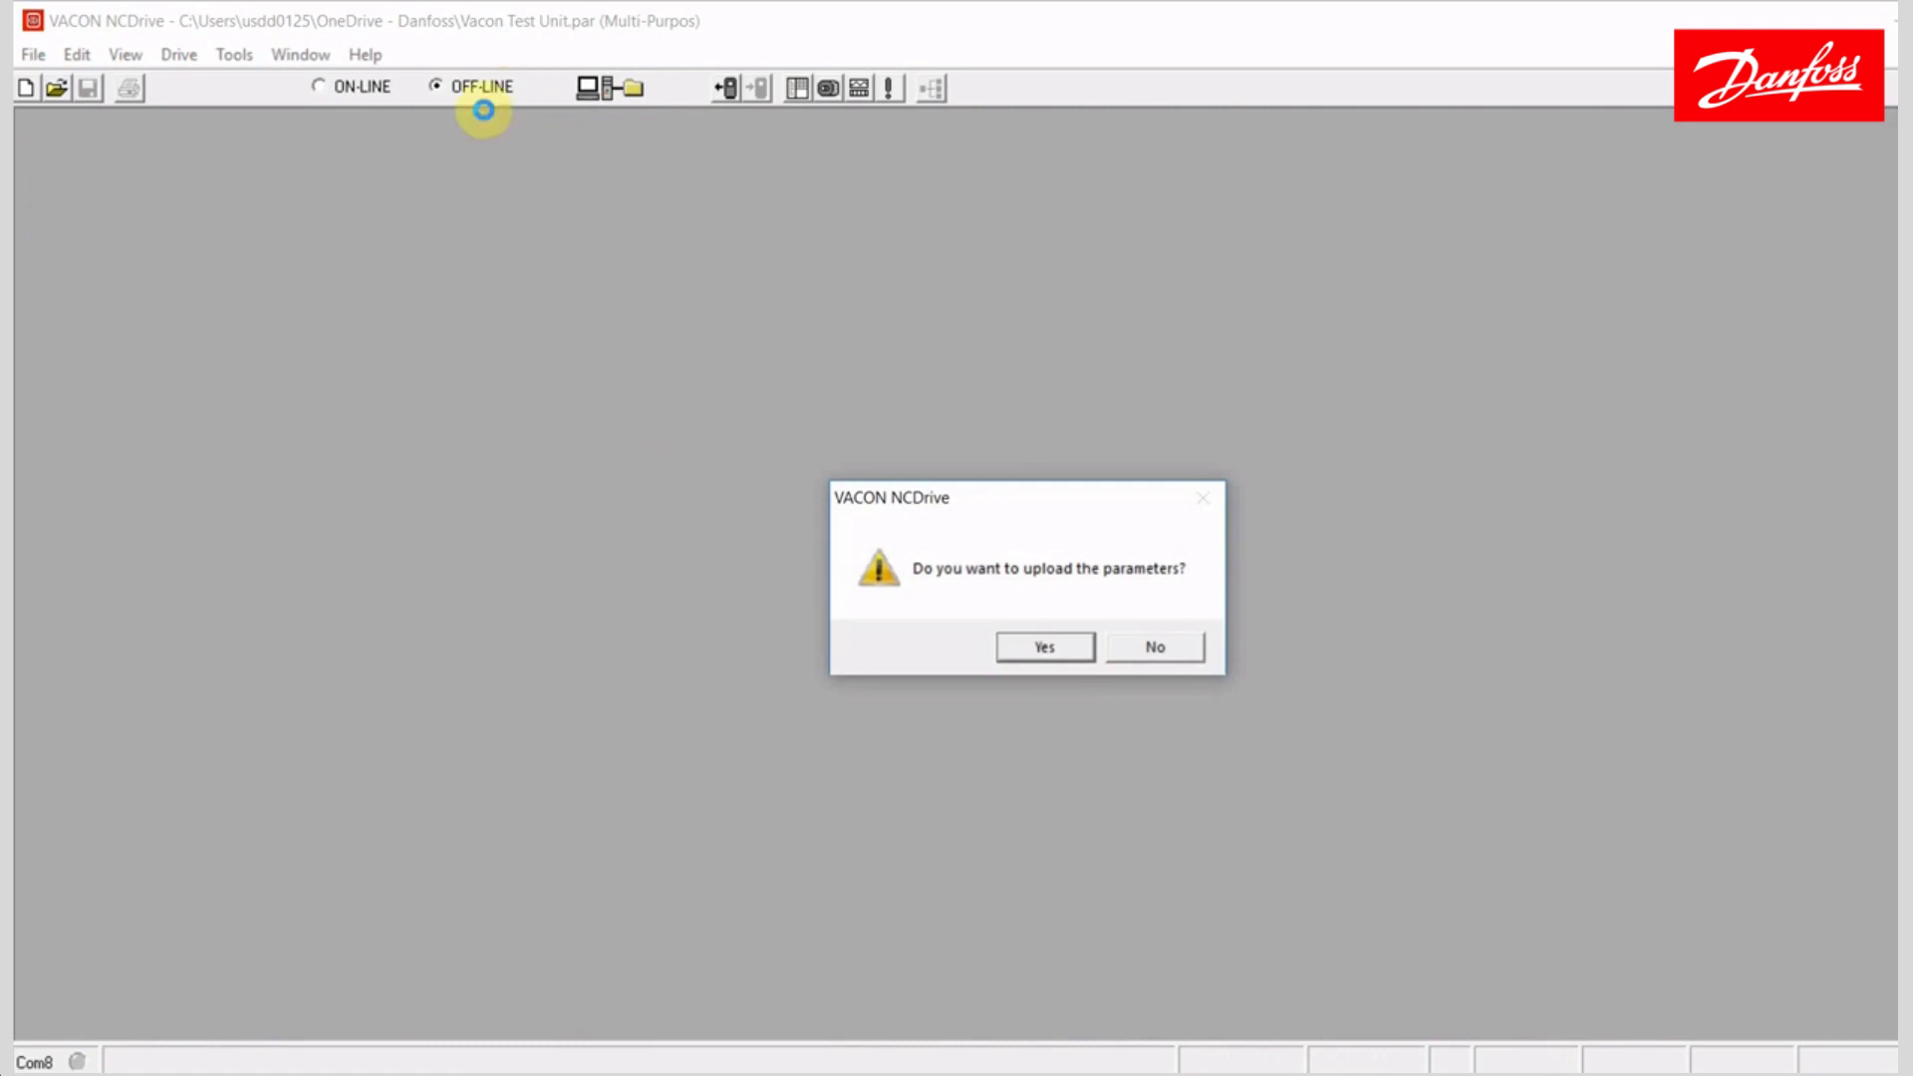
click(1041, 650)
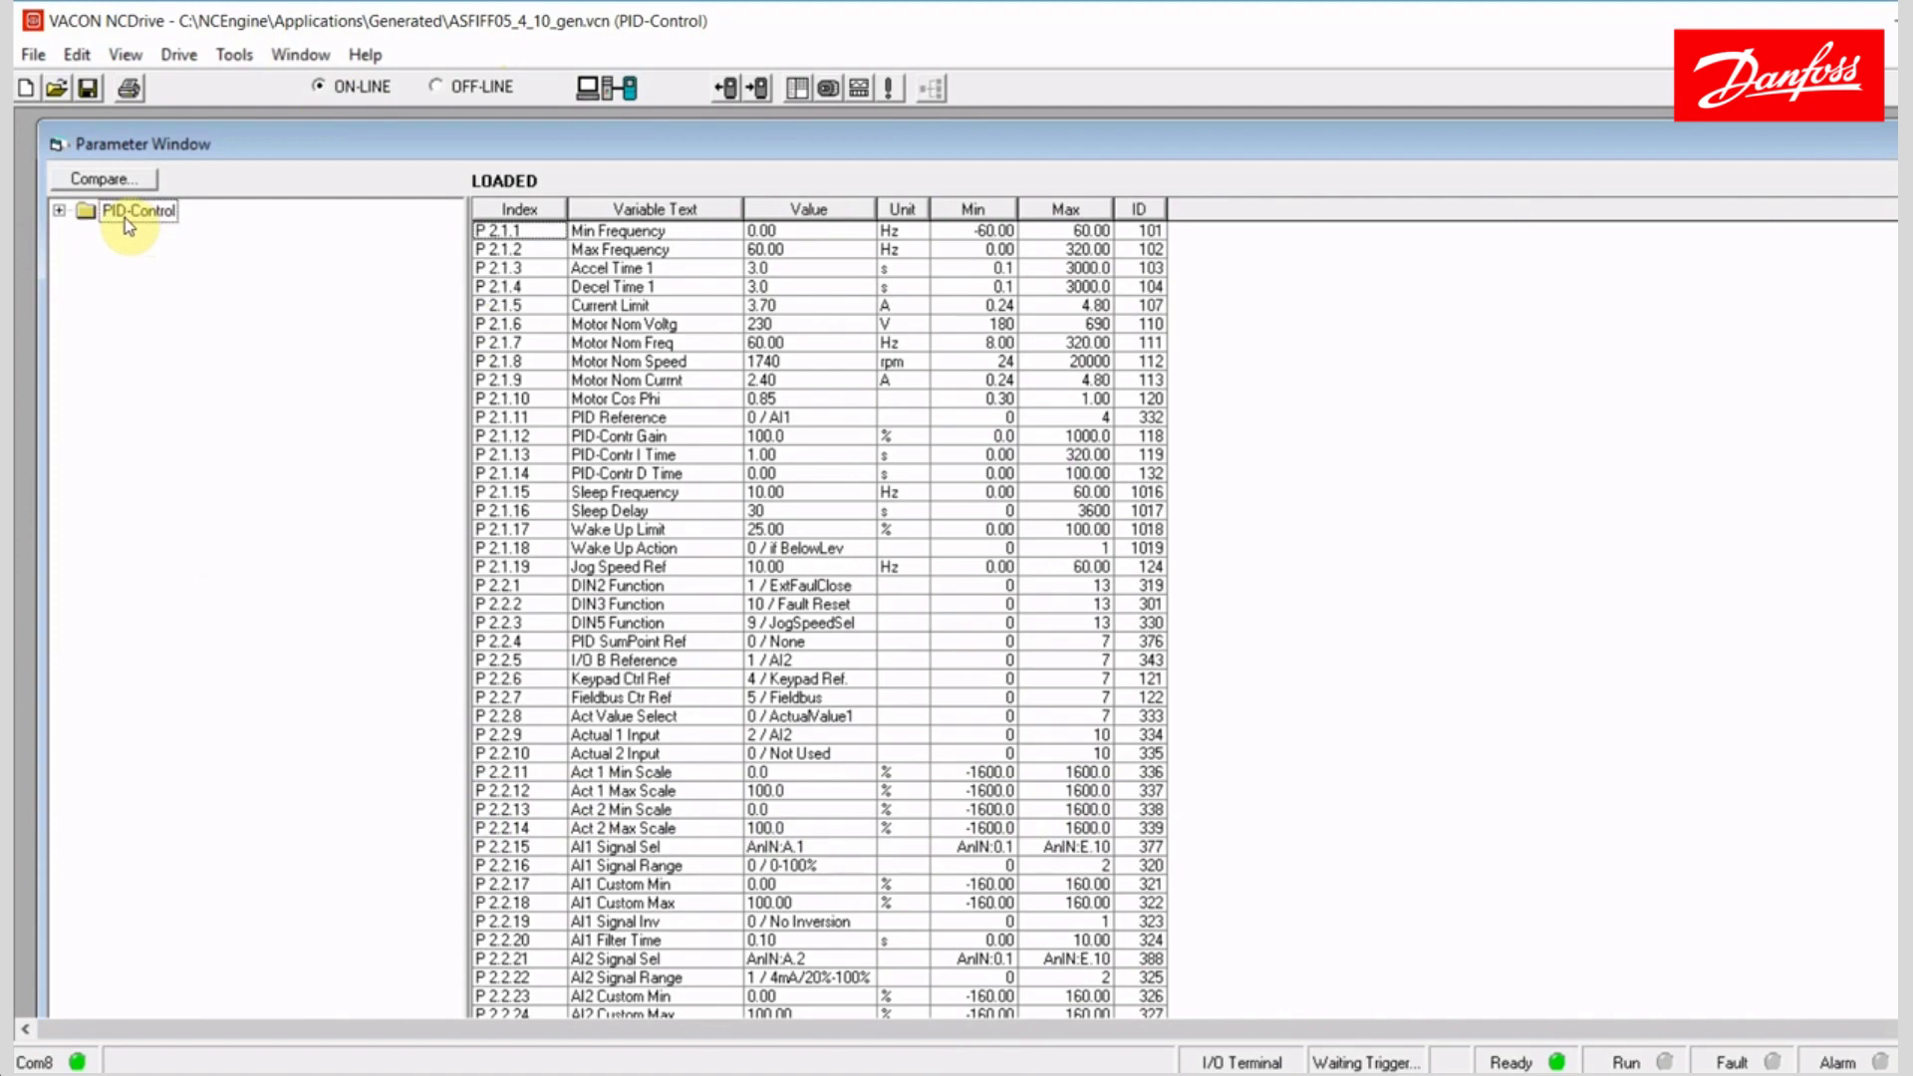
- Expand the PID-Control parameter tree through Main Menu and M 2 Parameters to G 2.1 Basic Parameters
click(59, 213)
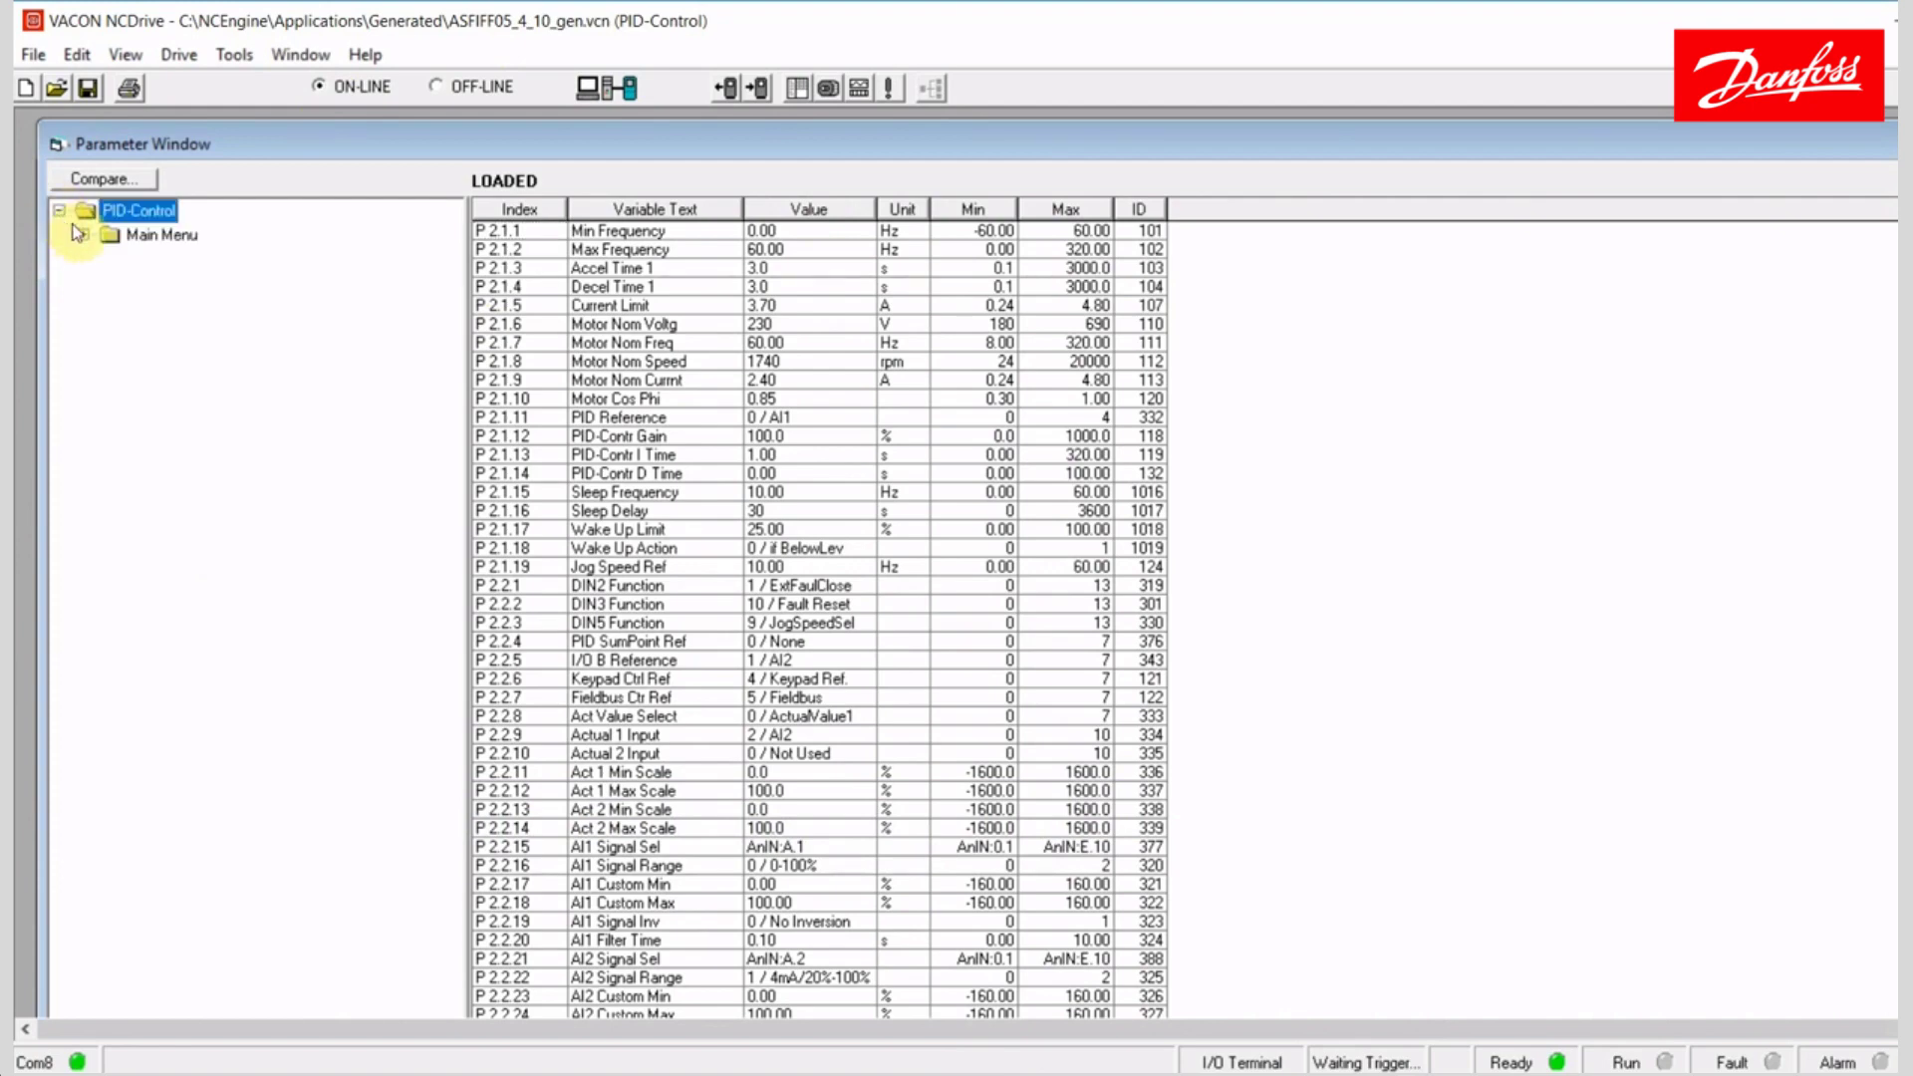
click(84, 236)
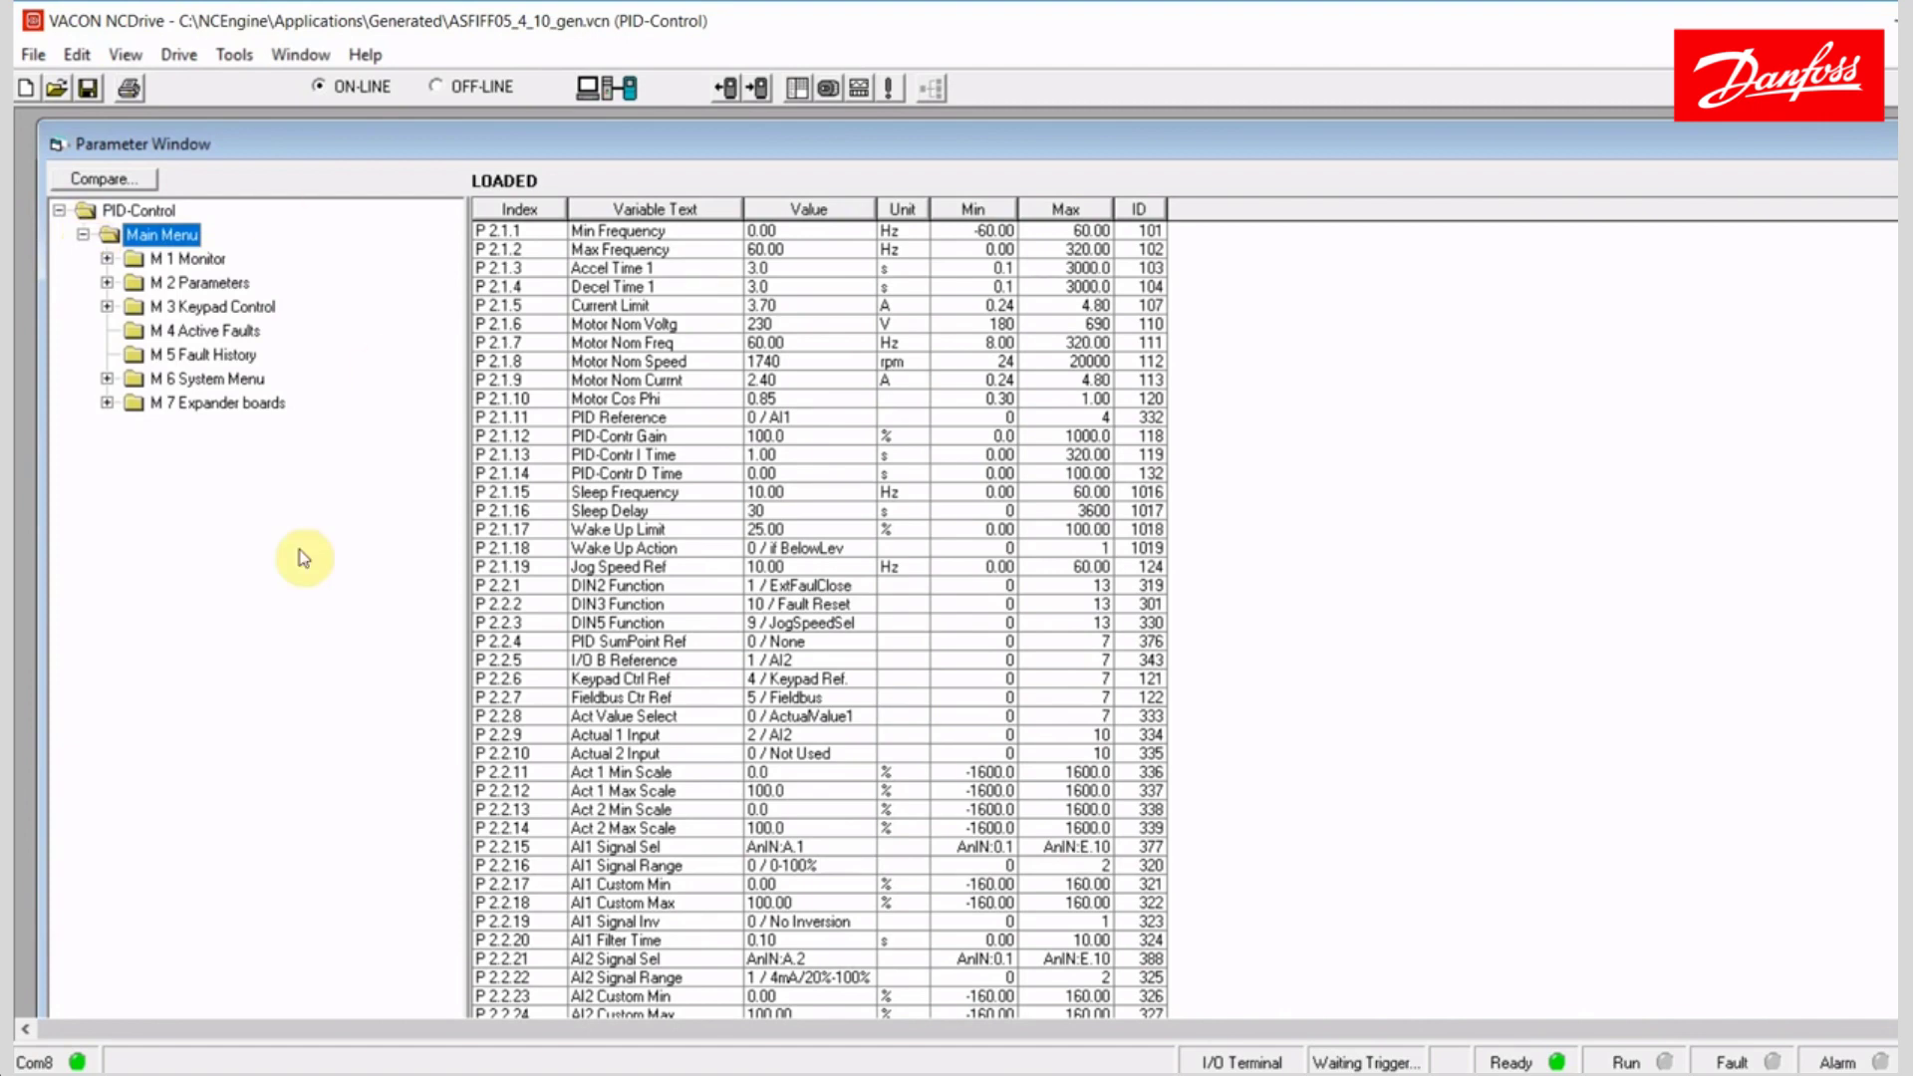
click(107, 286)
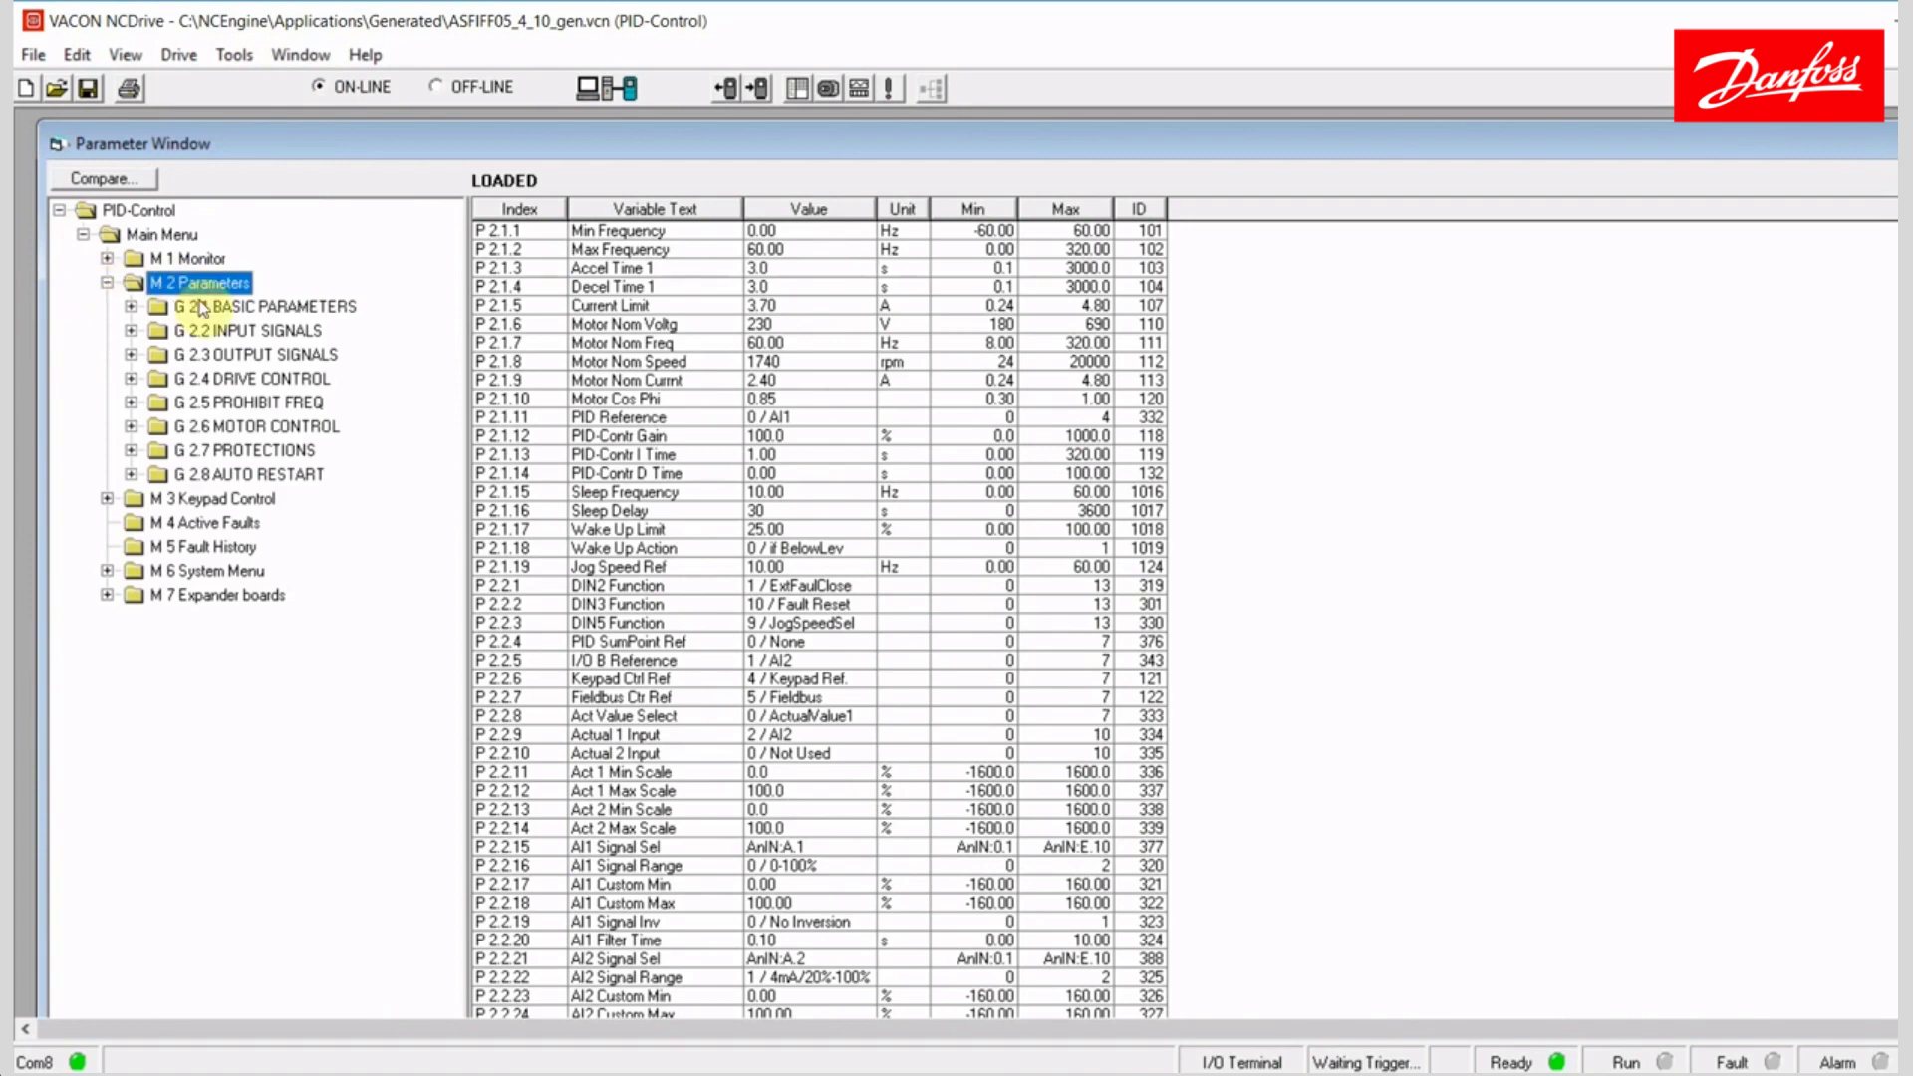
click(130, 305)
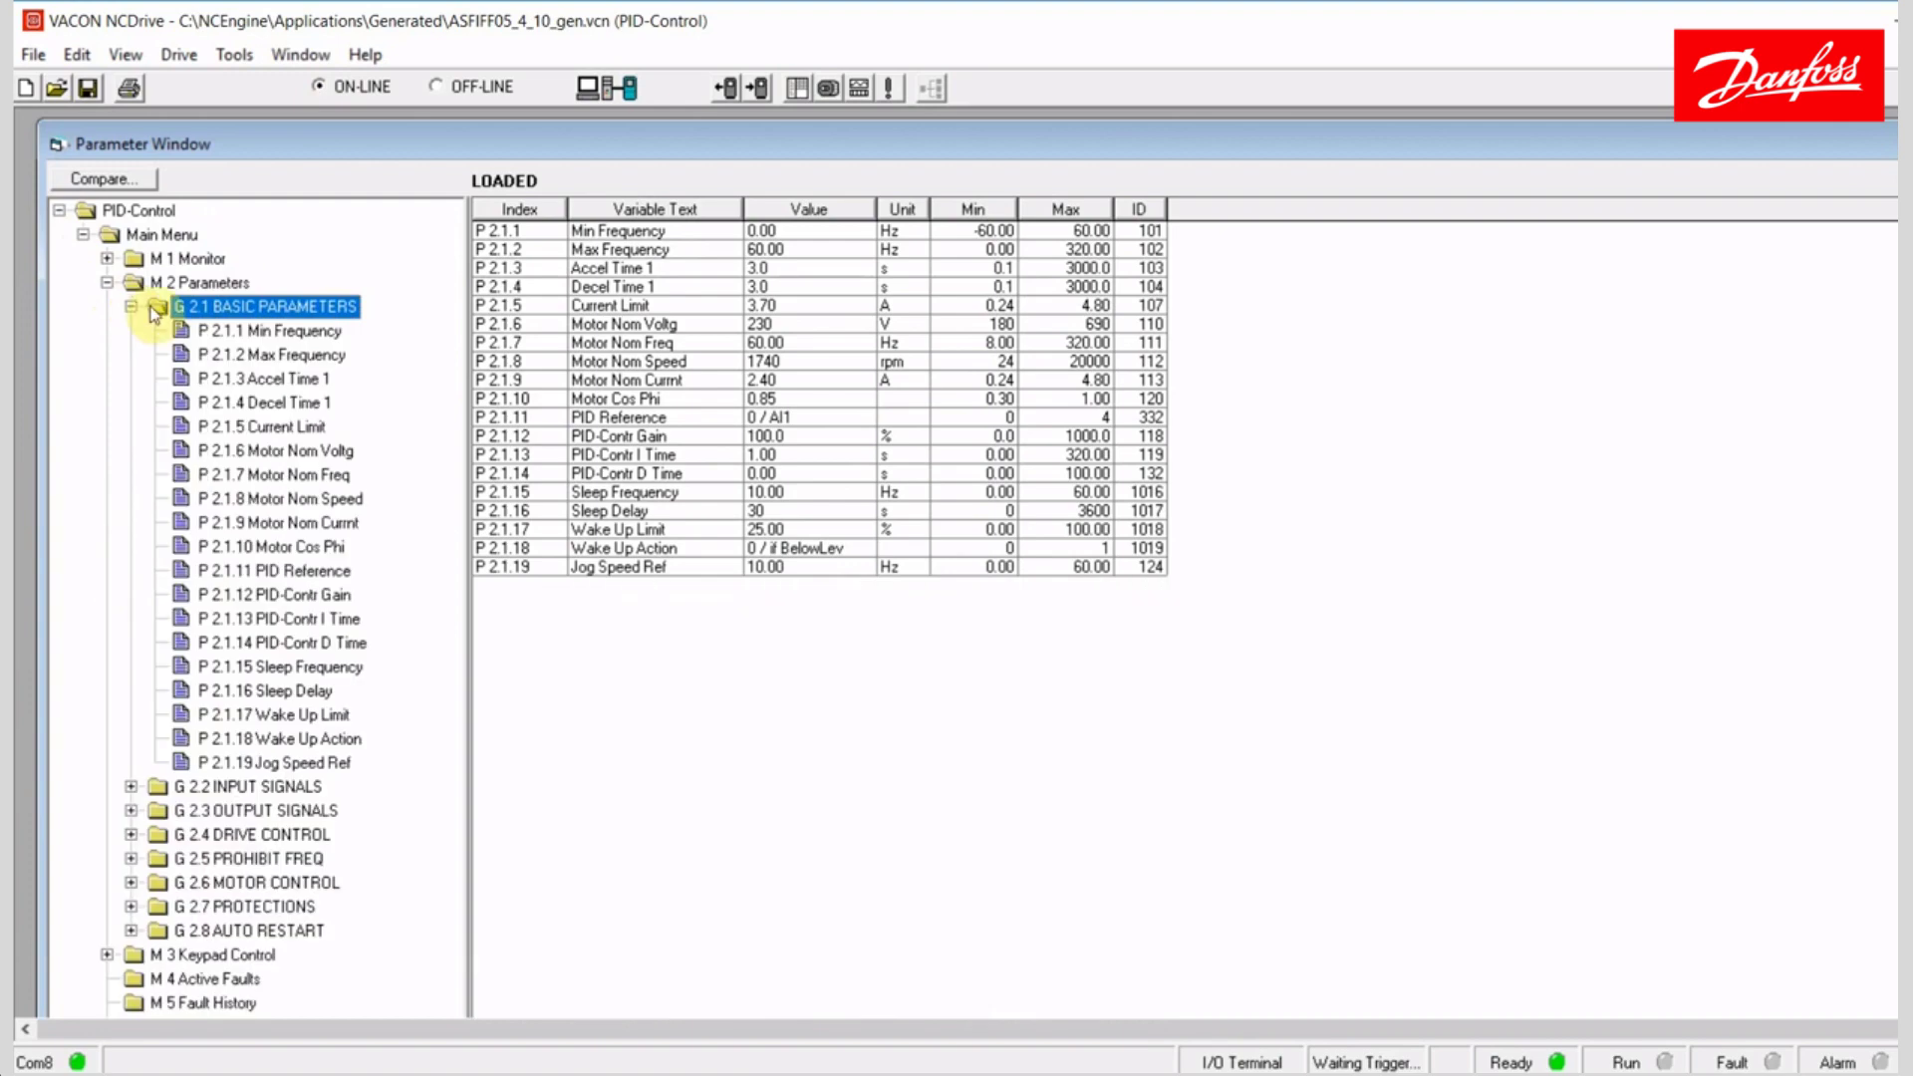
- Set parameter P 2.1.1 Min Frequency to 20 Hz and collapse the Basic Parameters group
click(230, 337)
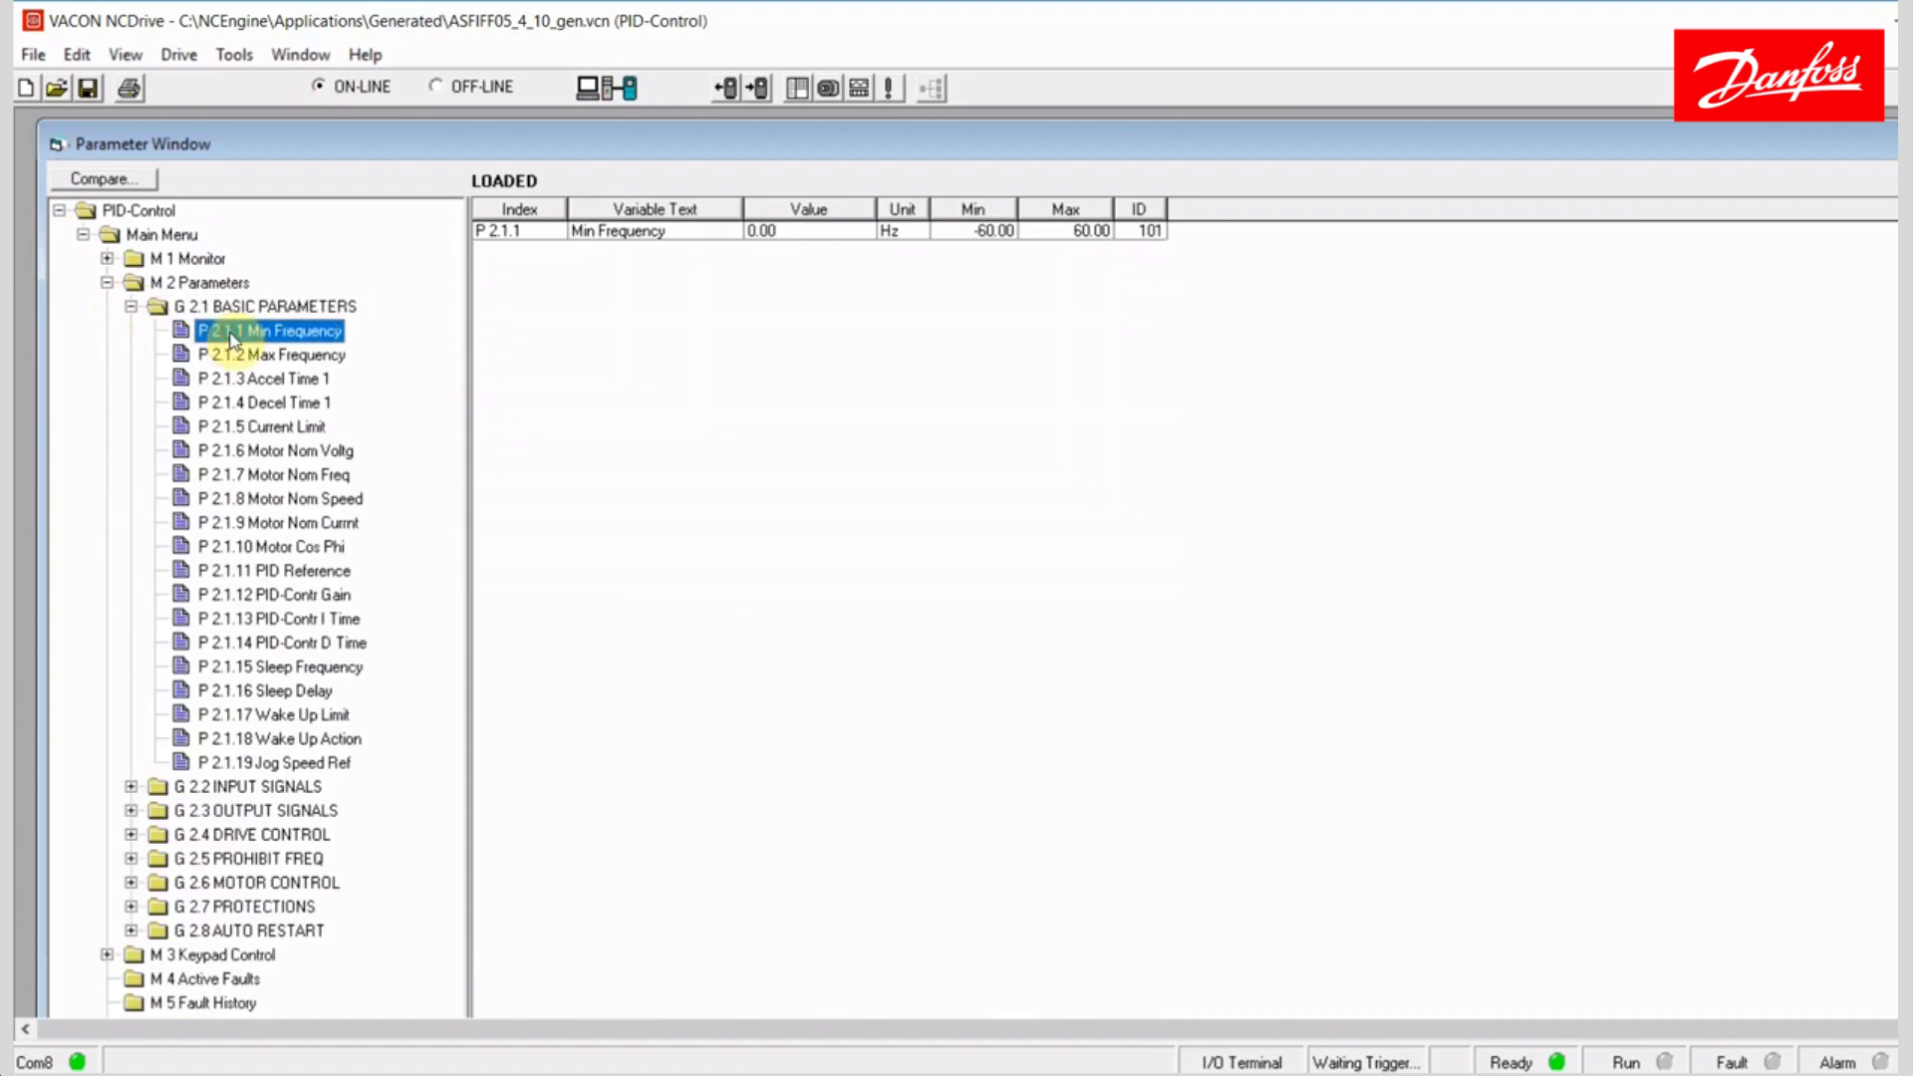
double_click(793, 233)
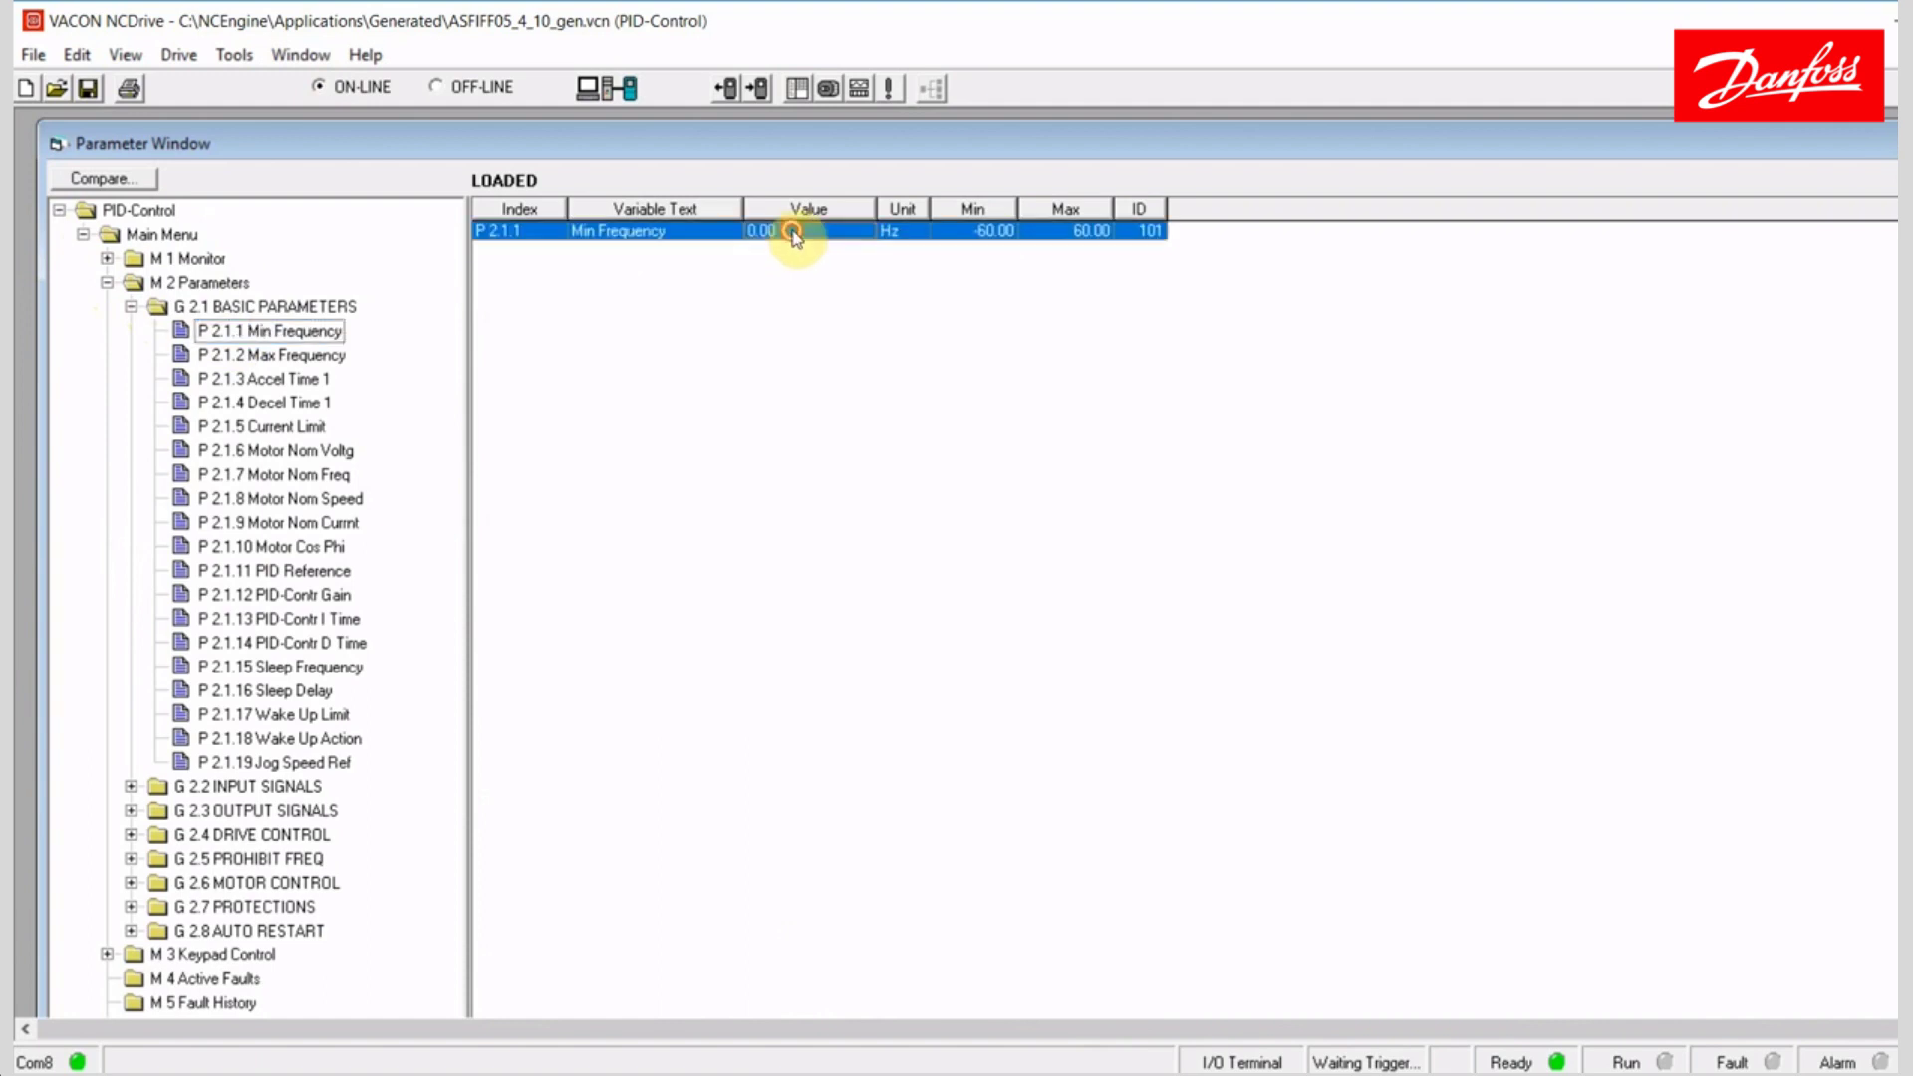
key(BackSpace)
key(BackSpace)
key(BackSpace)
key(BackSpace)
text(20)
key(Return)
click(130, 307)
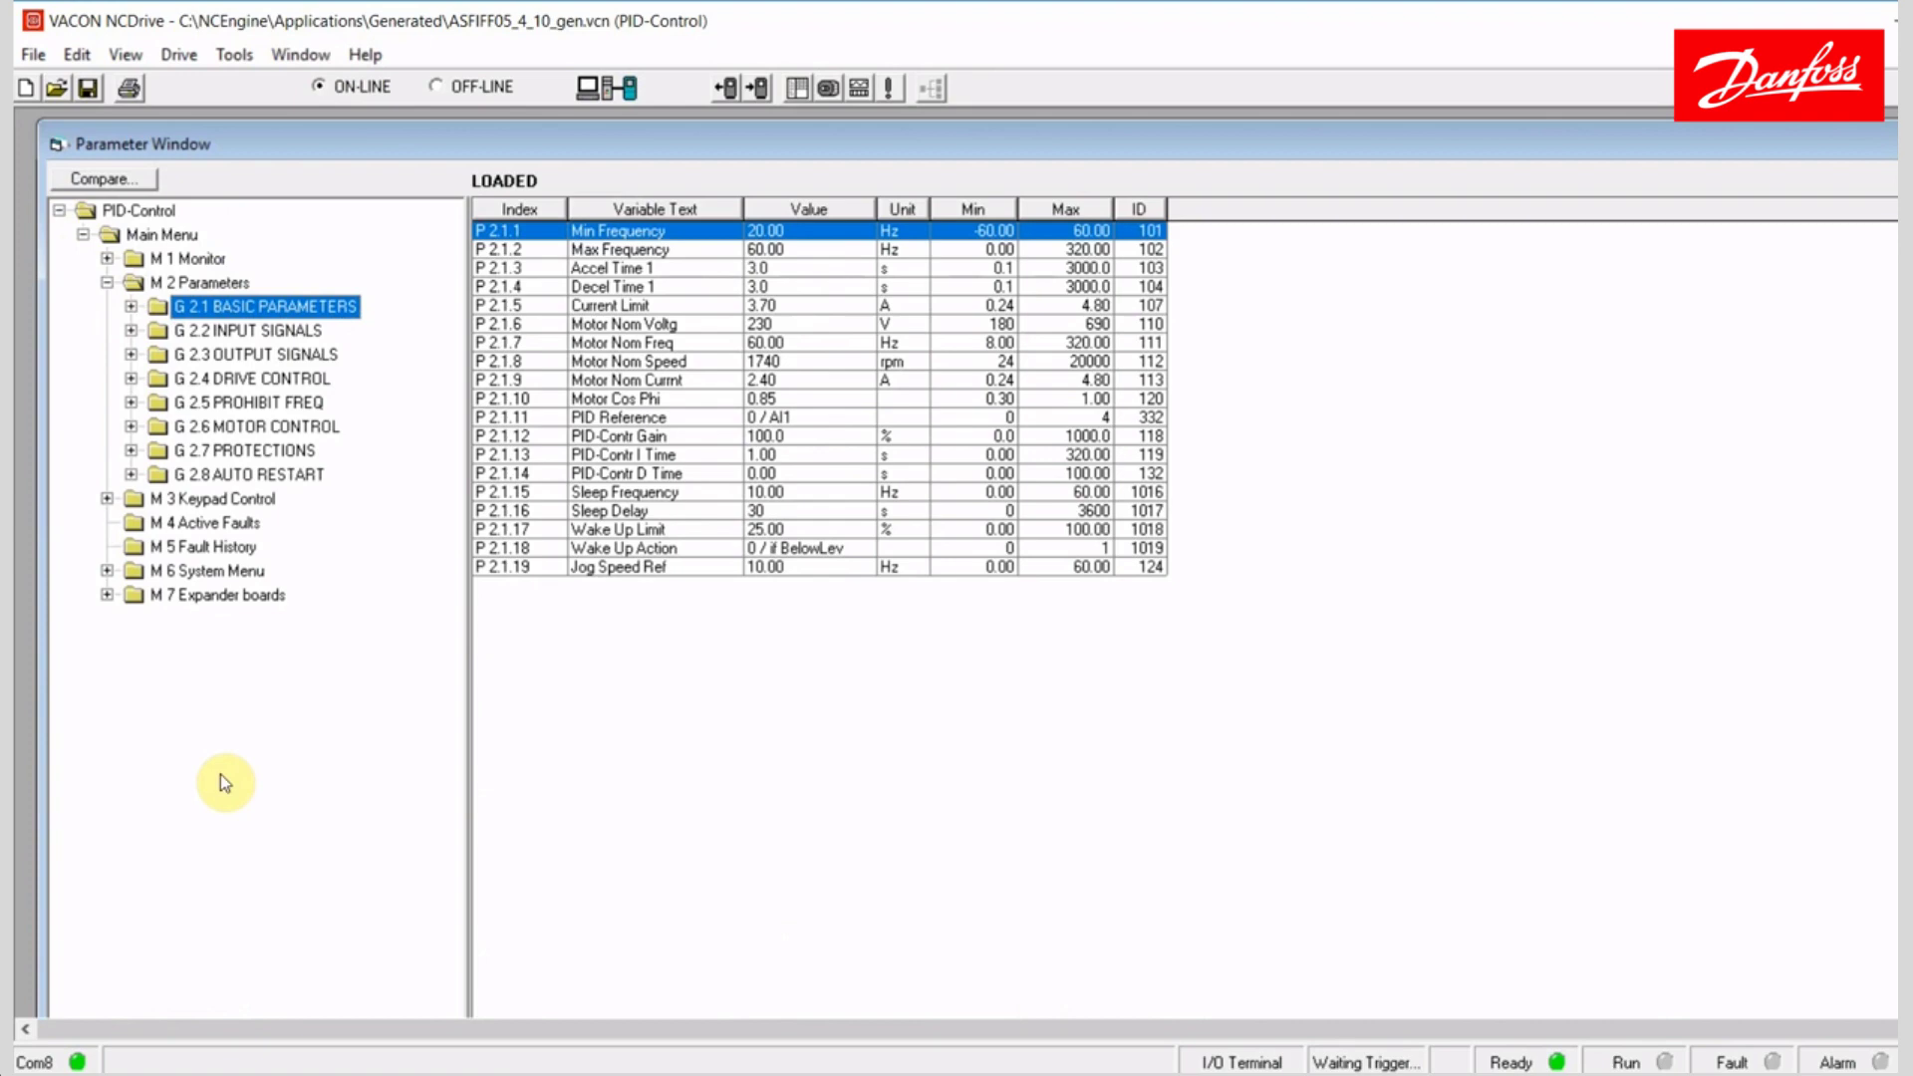
- Save the parametrization as a parameter file named "Vacon Test Drive" in the OneDrive - Danfoss folder
click(35, 56)
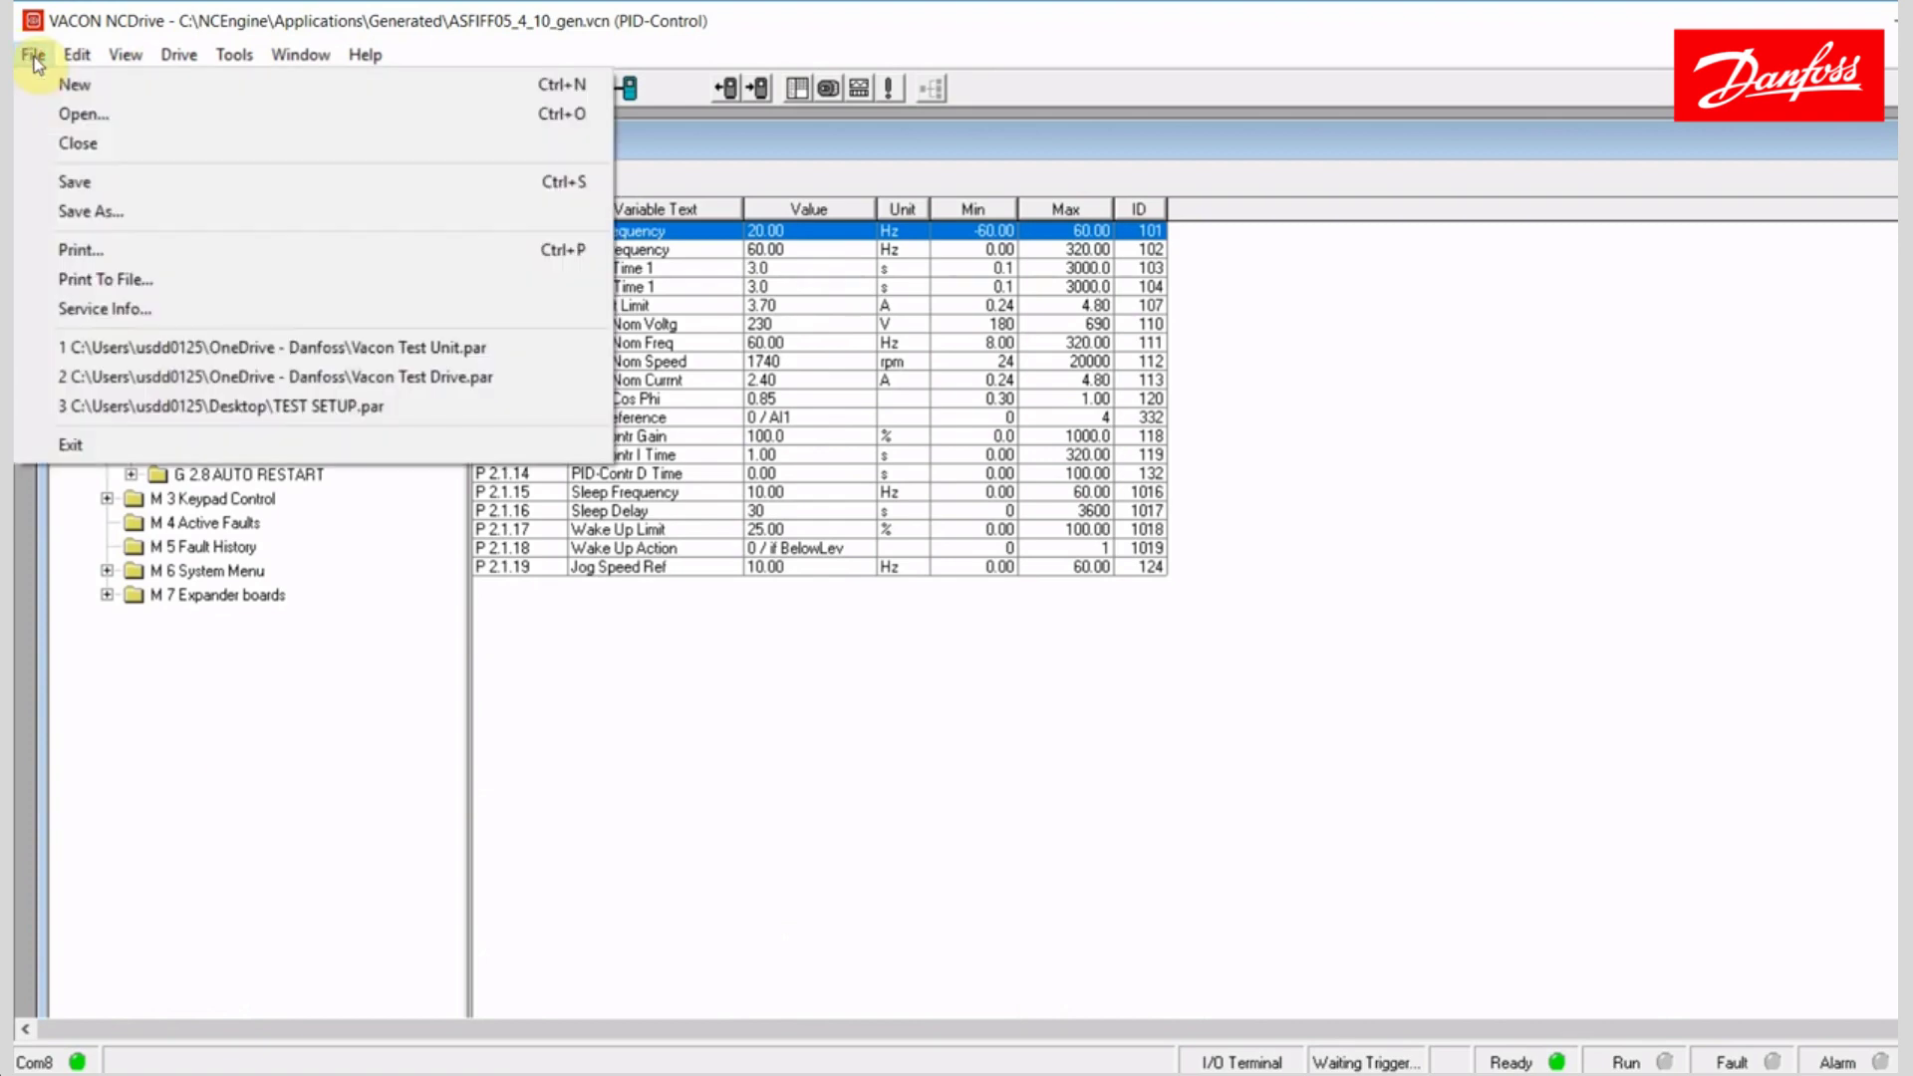
click(112, 210)
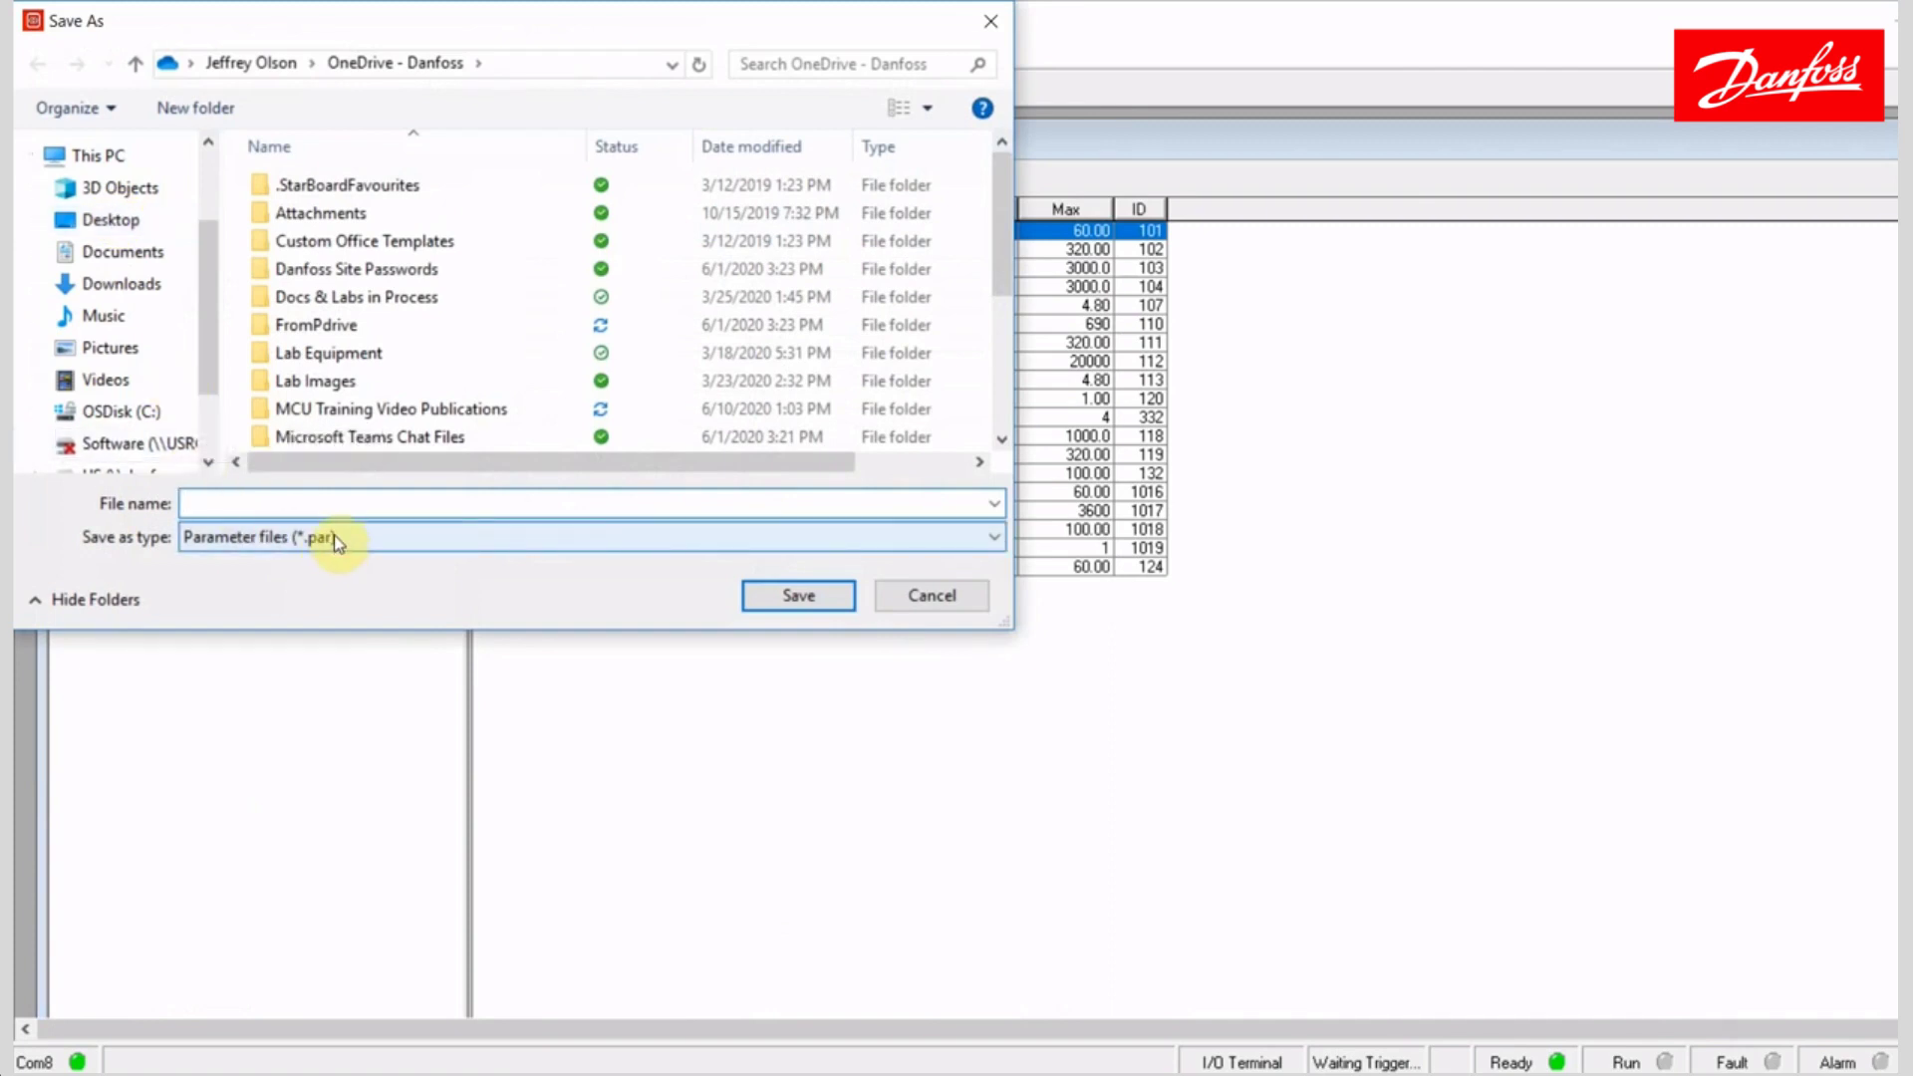
click(295, 501)
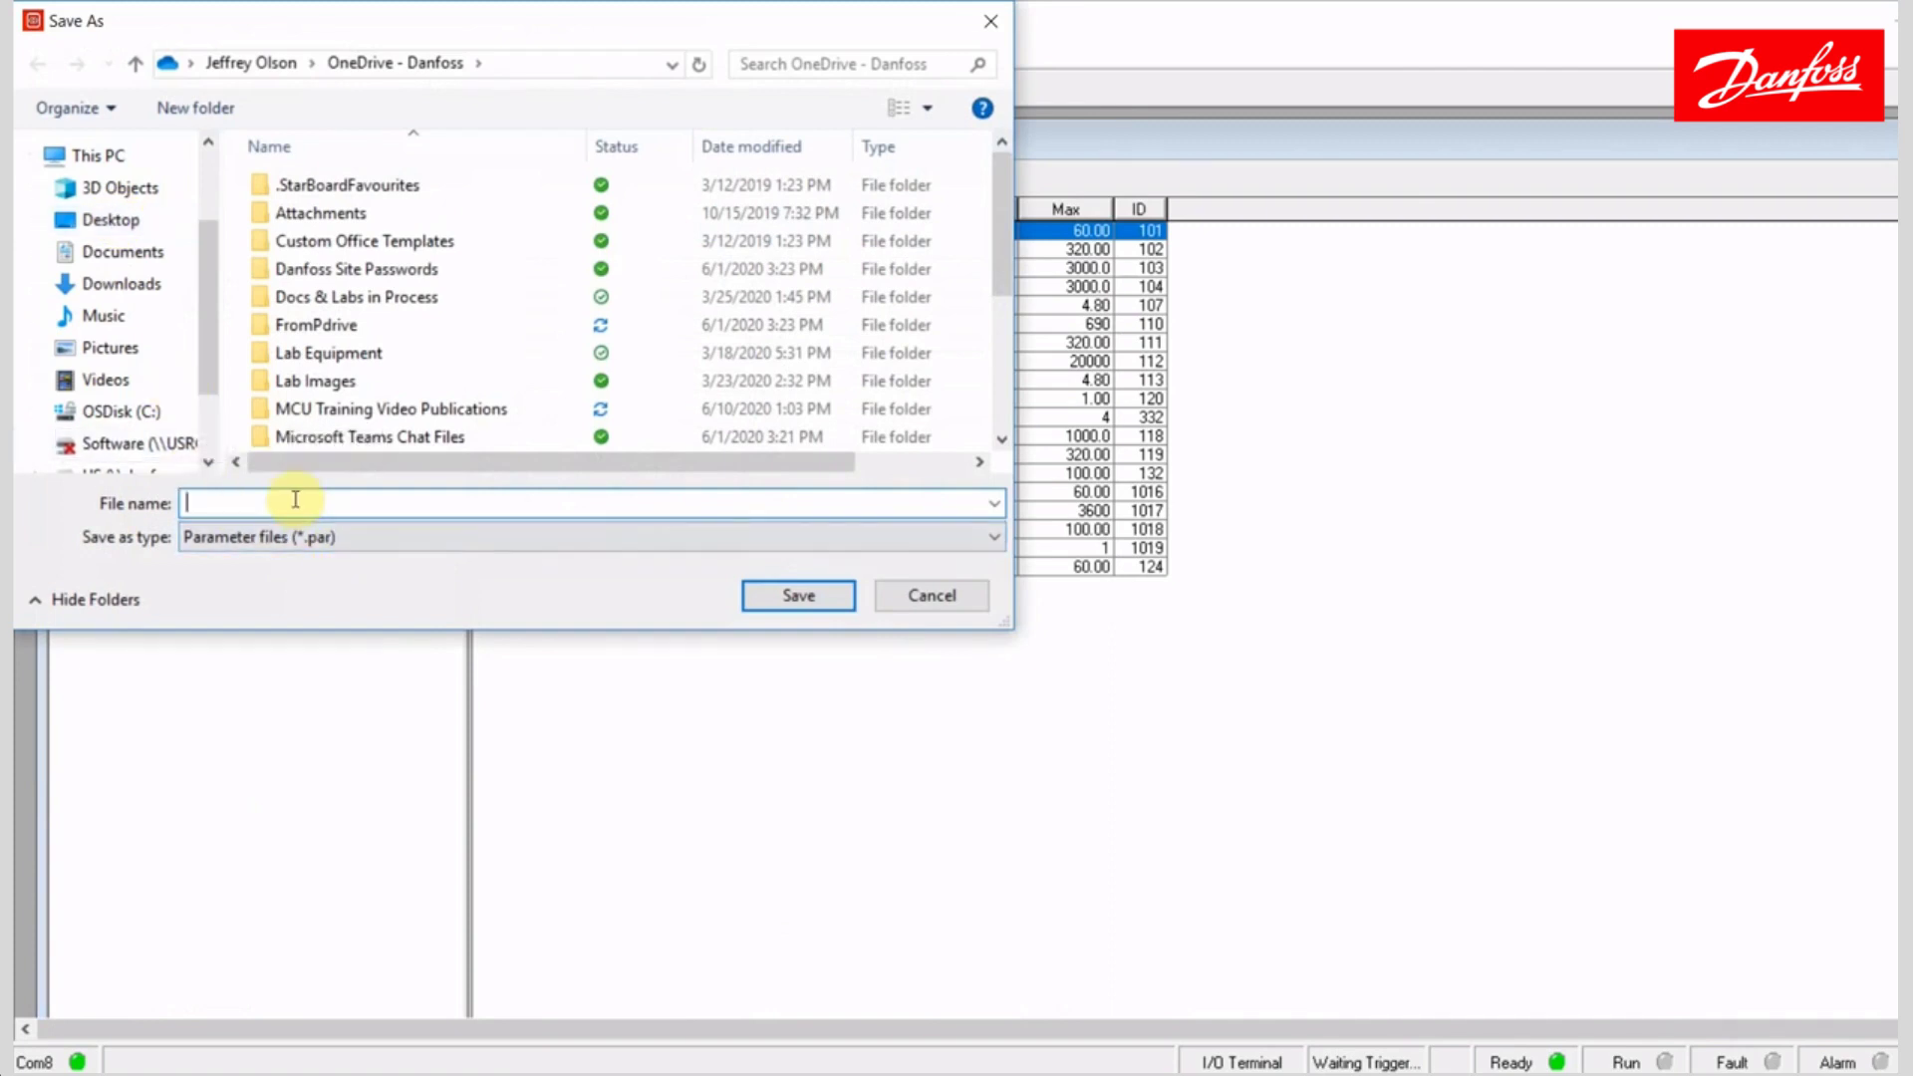
text(Vacon T)
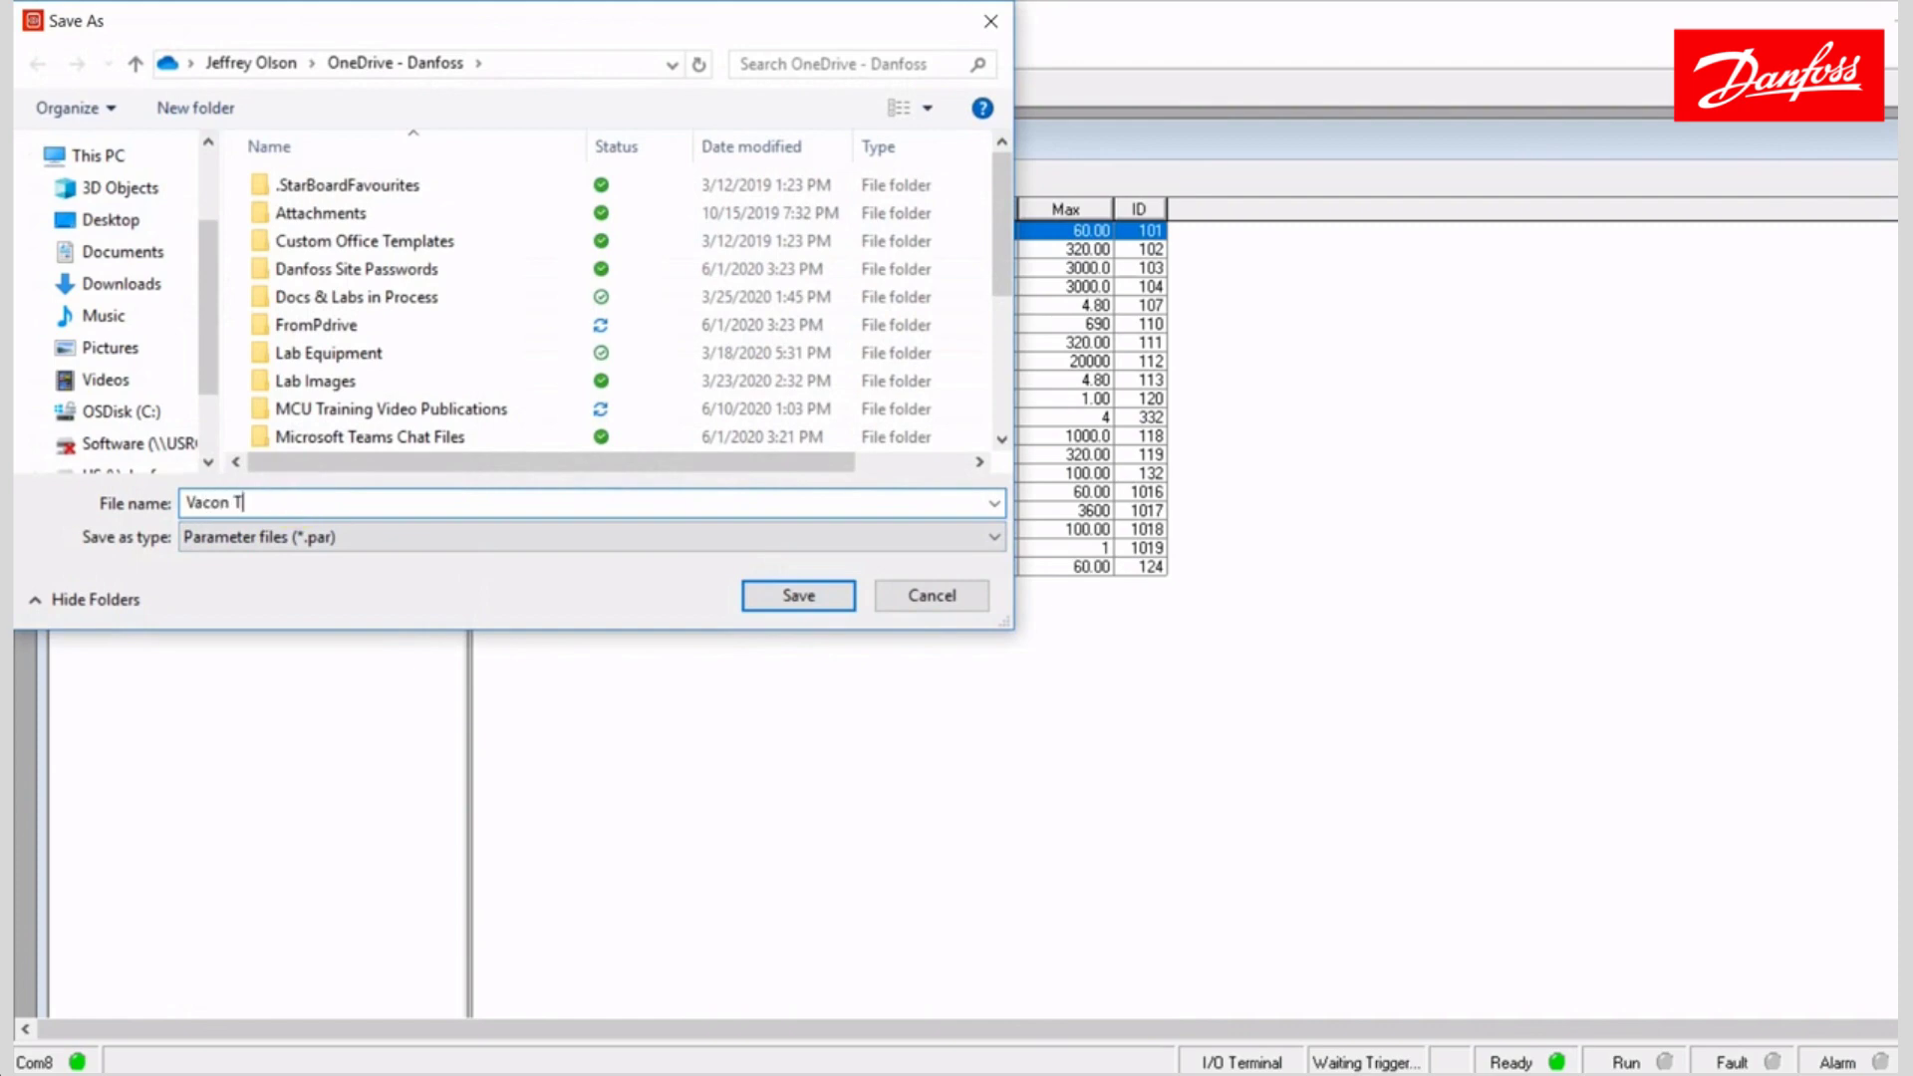
text(est Drive)
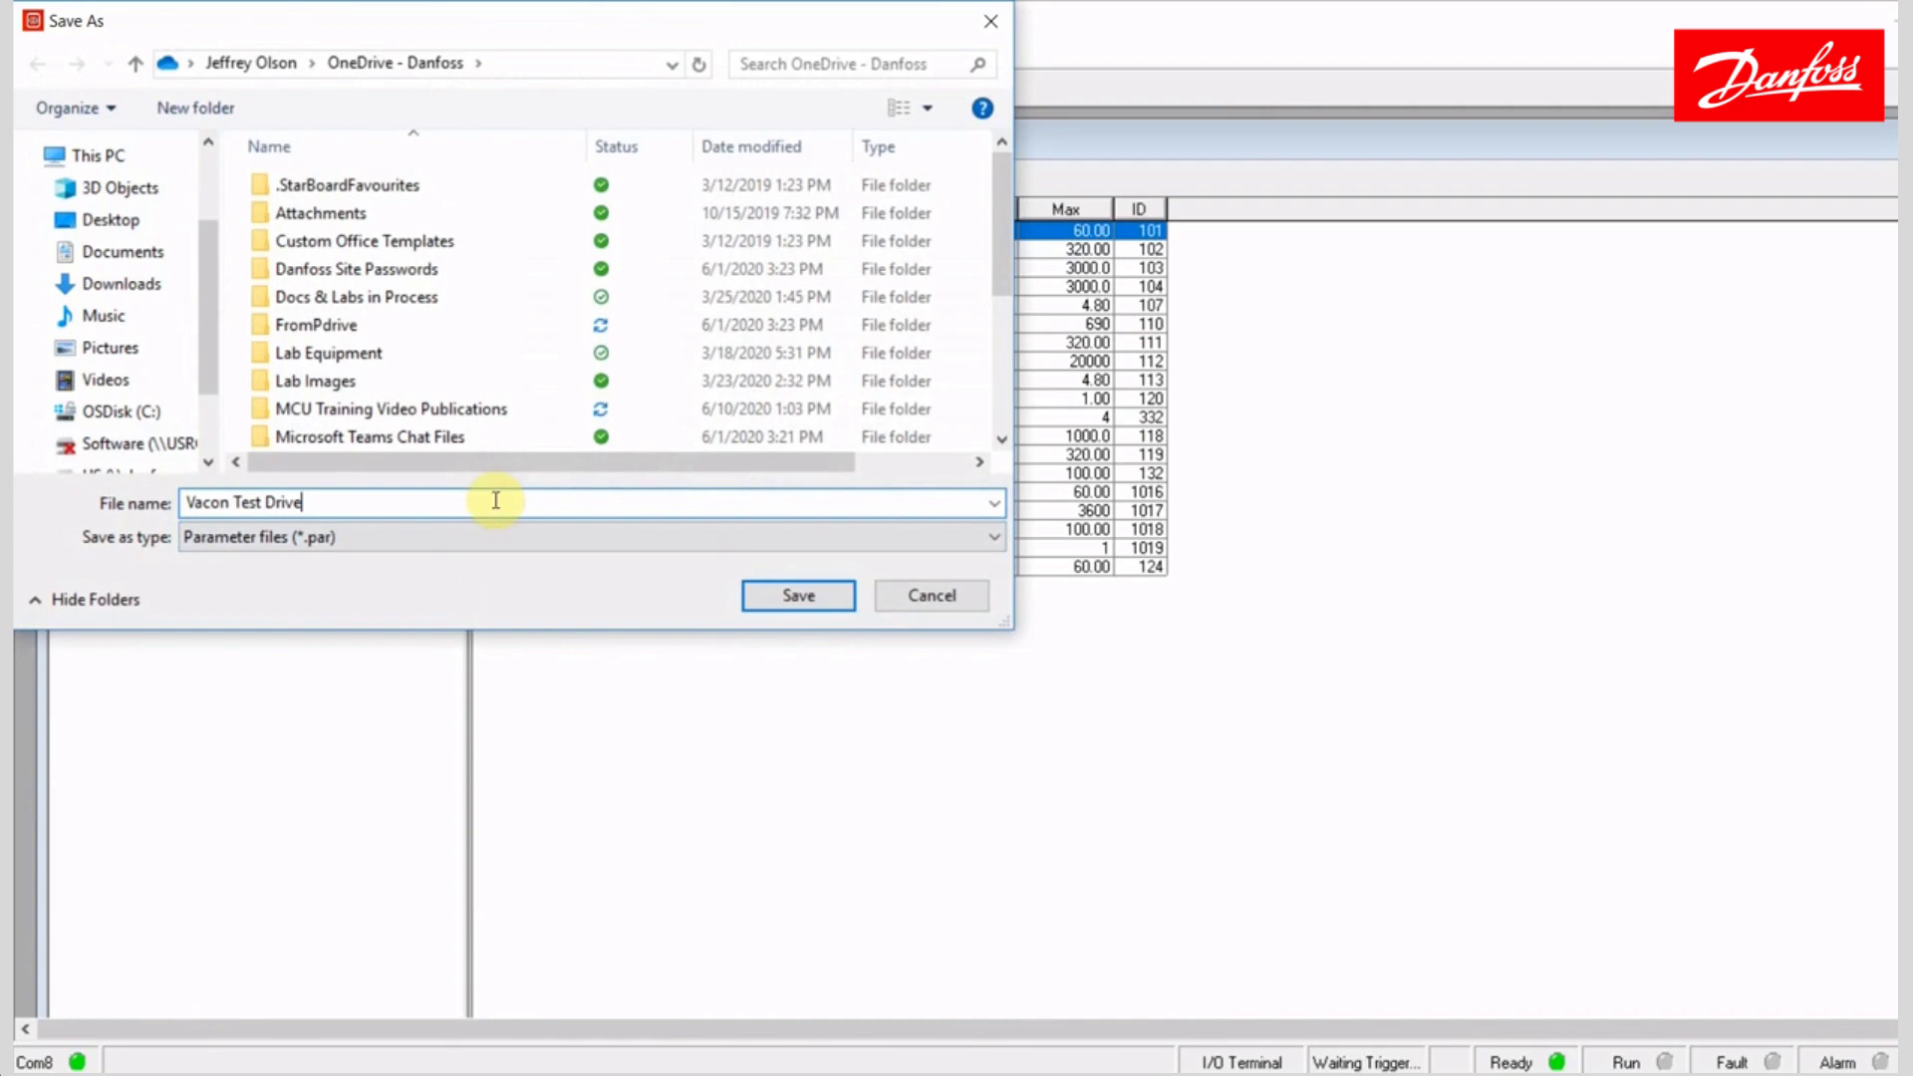
click(761, 598)
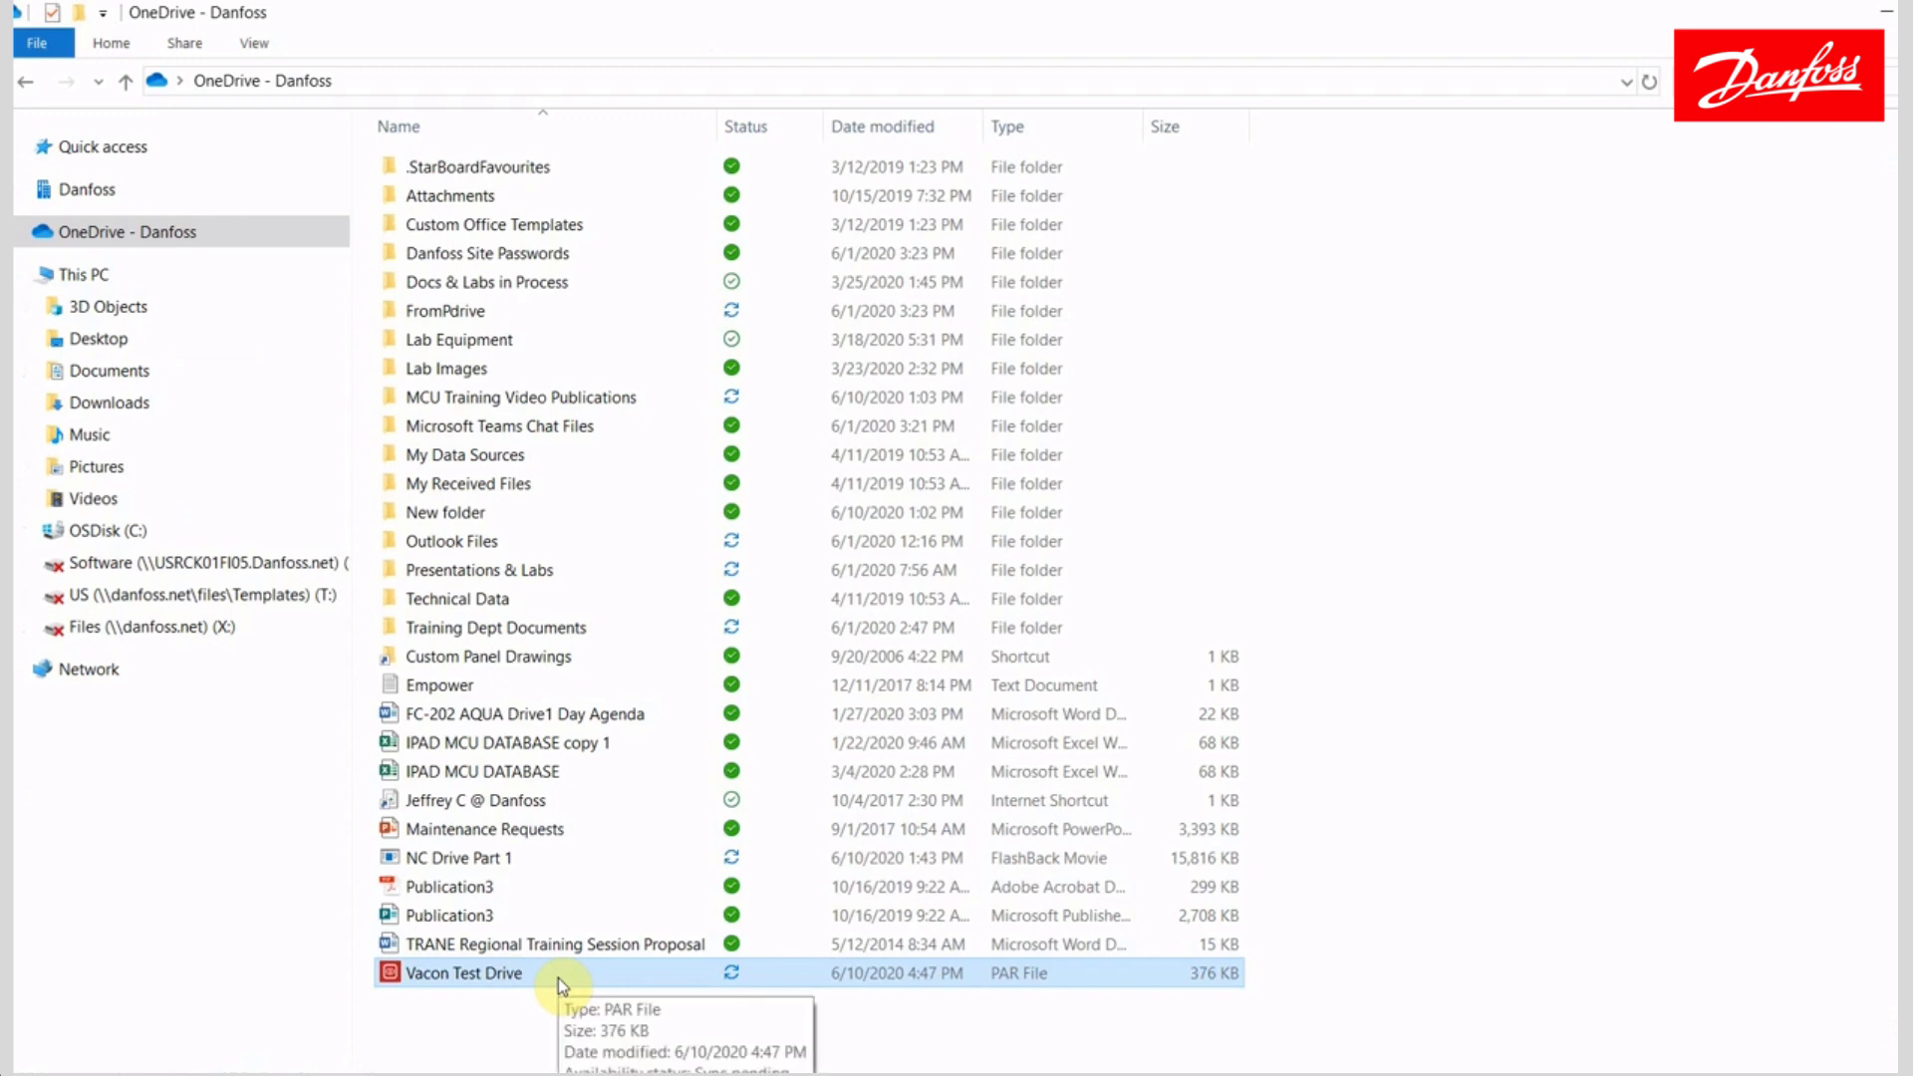
- Open the Vacon Test Drive parameter file, dismiss the offline limits note and expand the PID-Control tree to the Main Menu groups
double_click(558, 979)
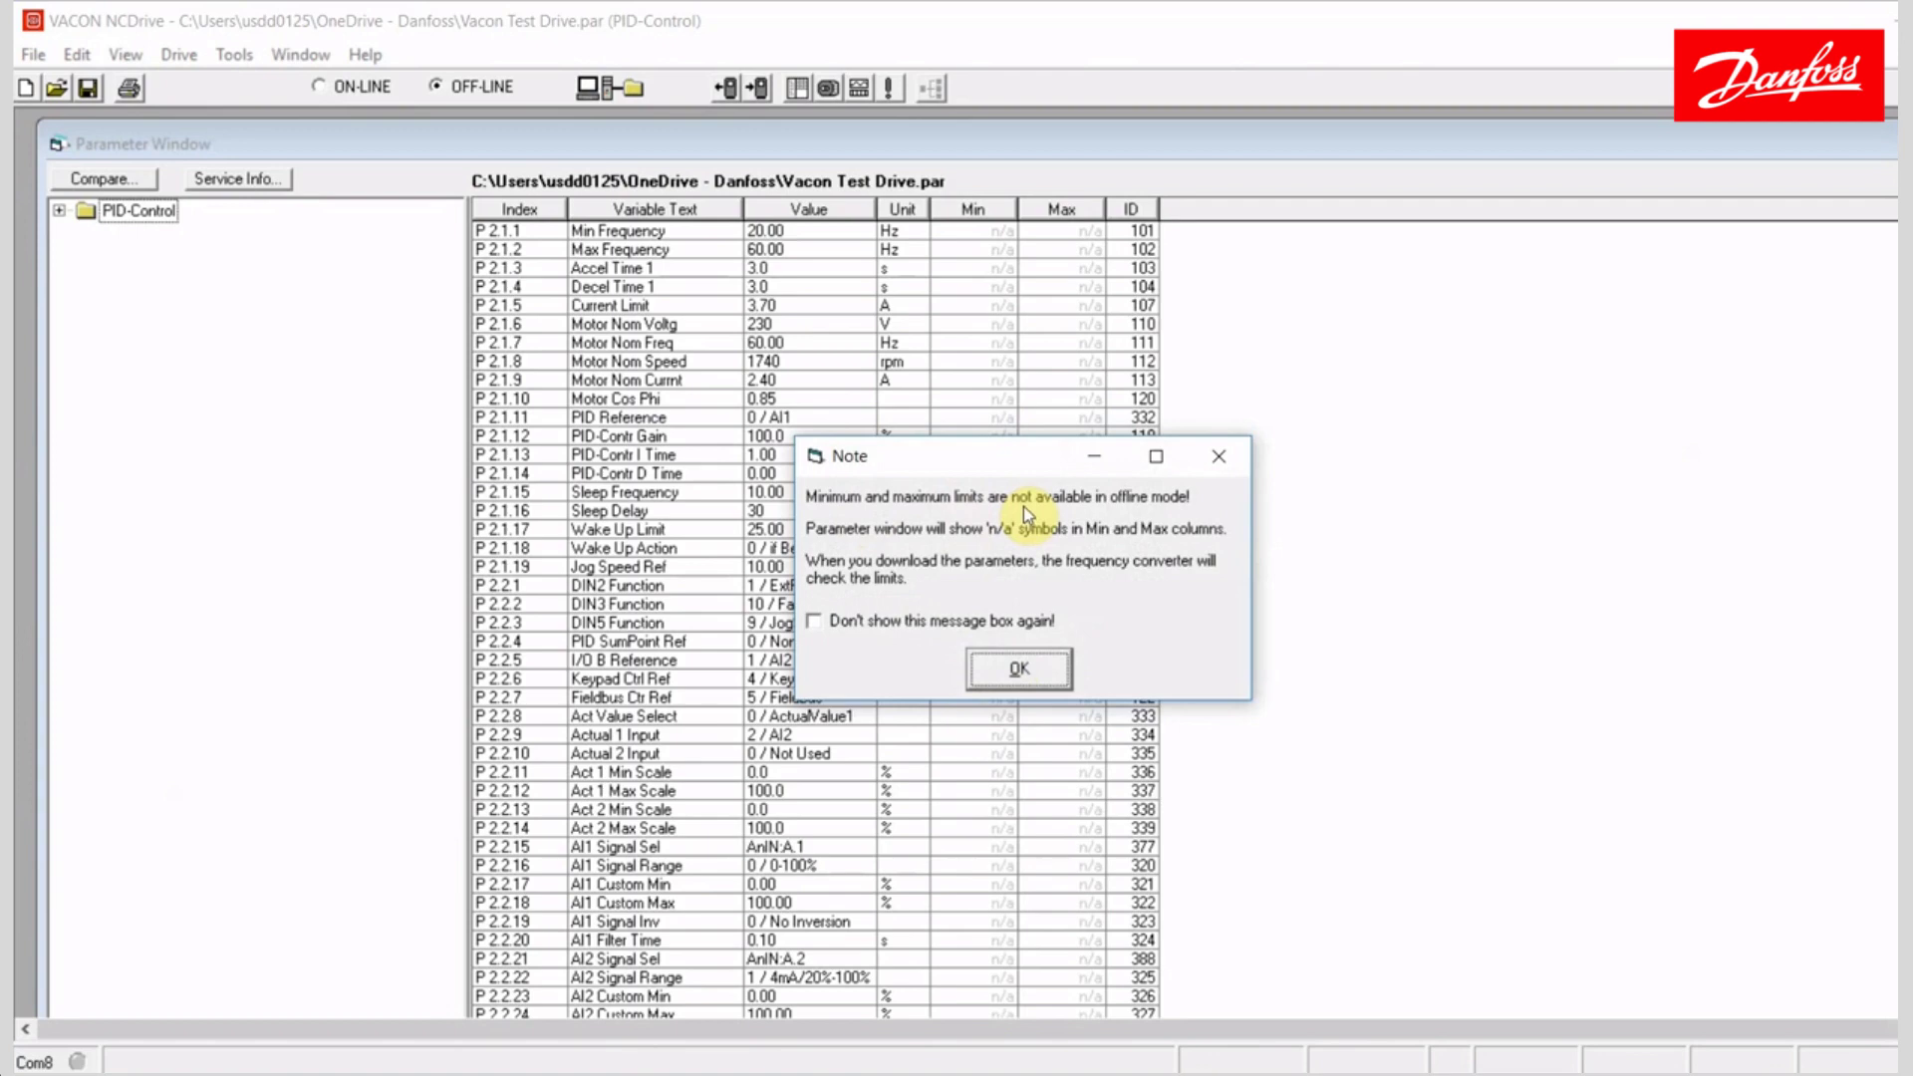
click(1019, 674)
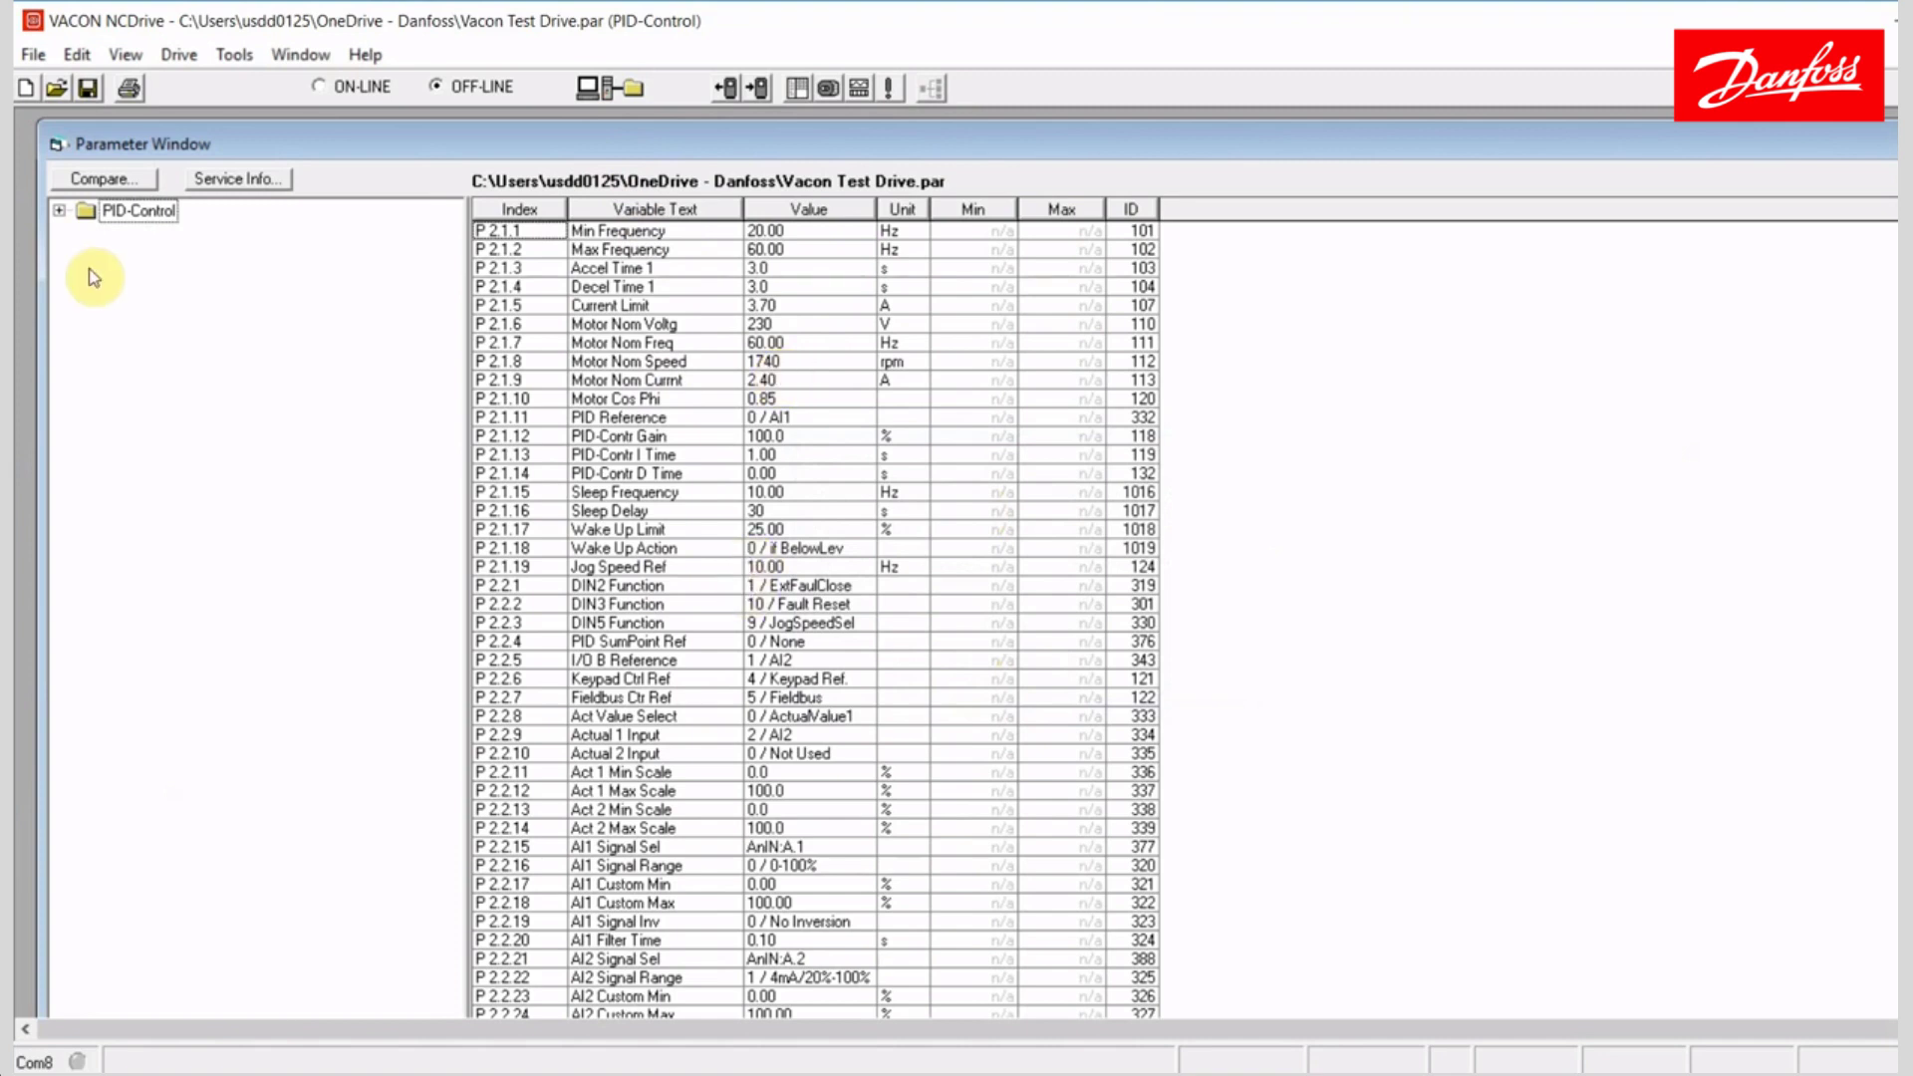
click(60, 212)
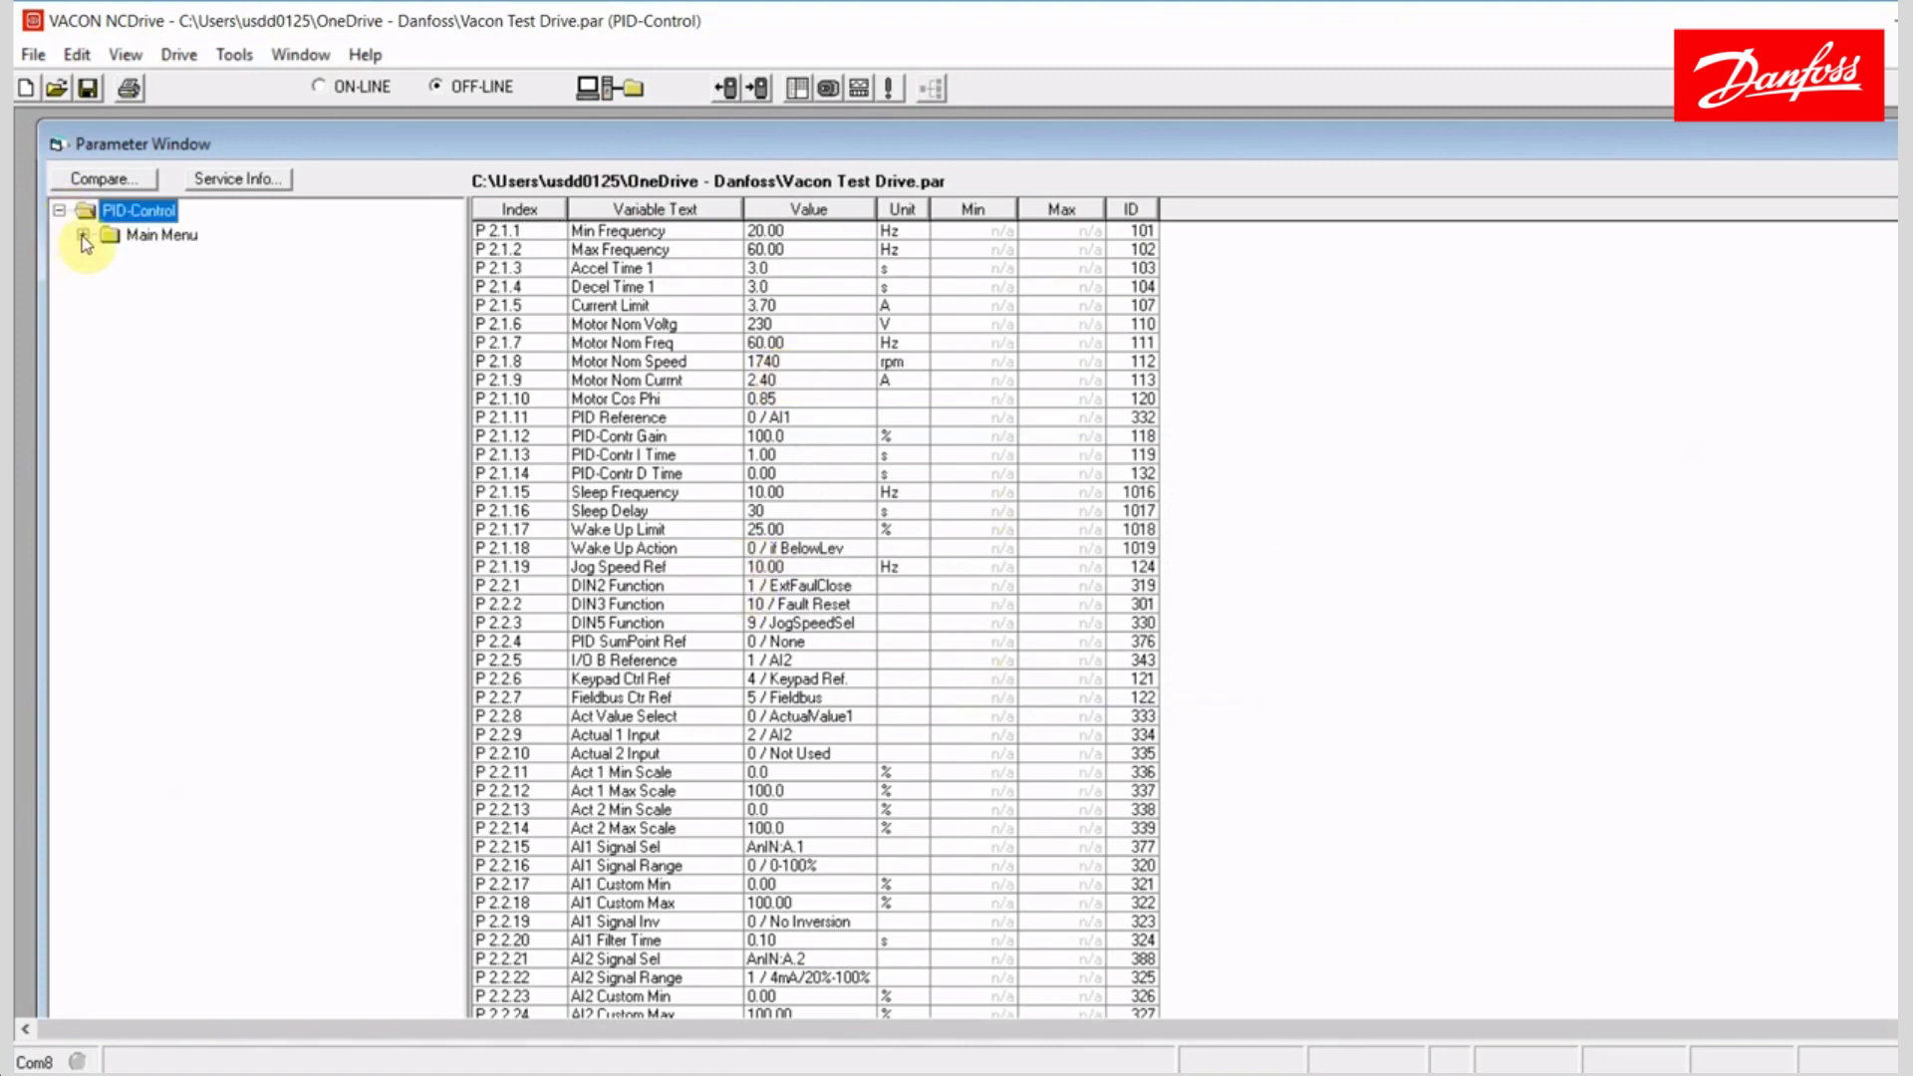
click(82, 236)
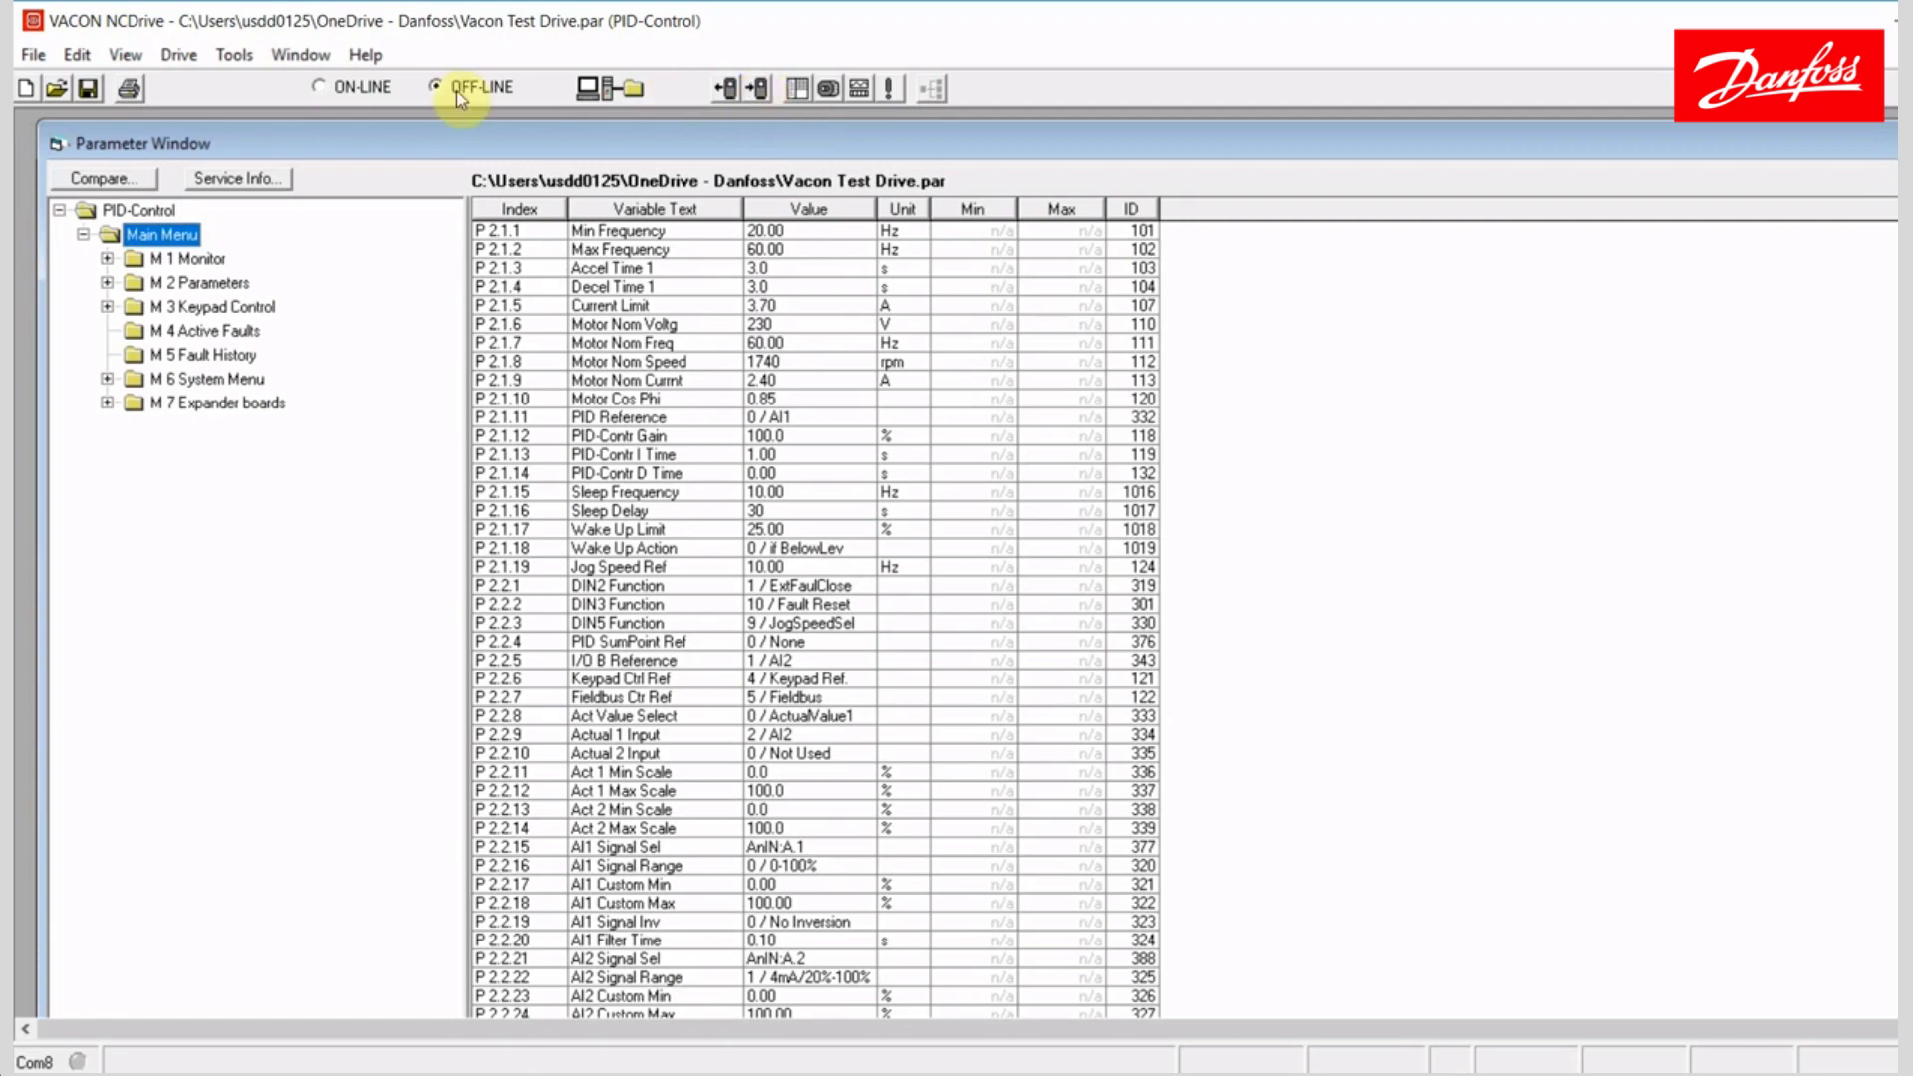
- Download the opened file's parameters to the connected frequency converter
click(760, 89)
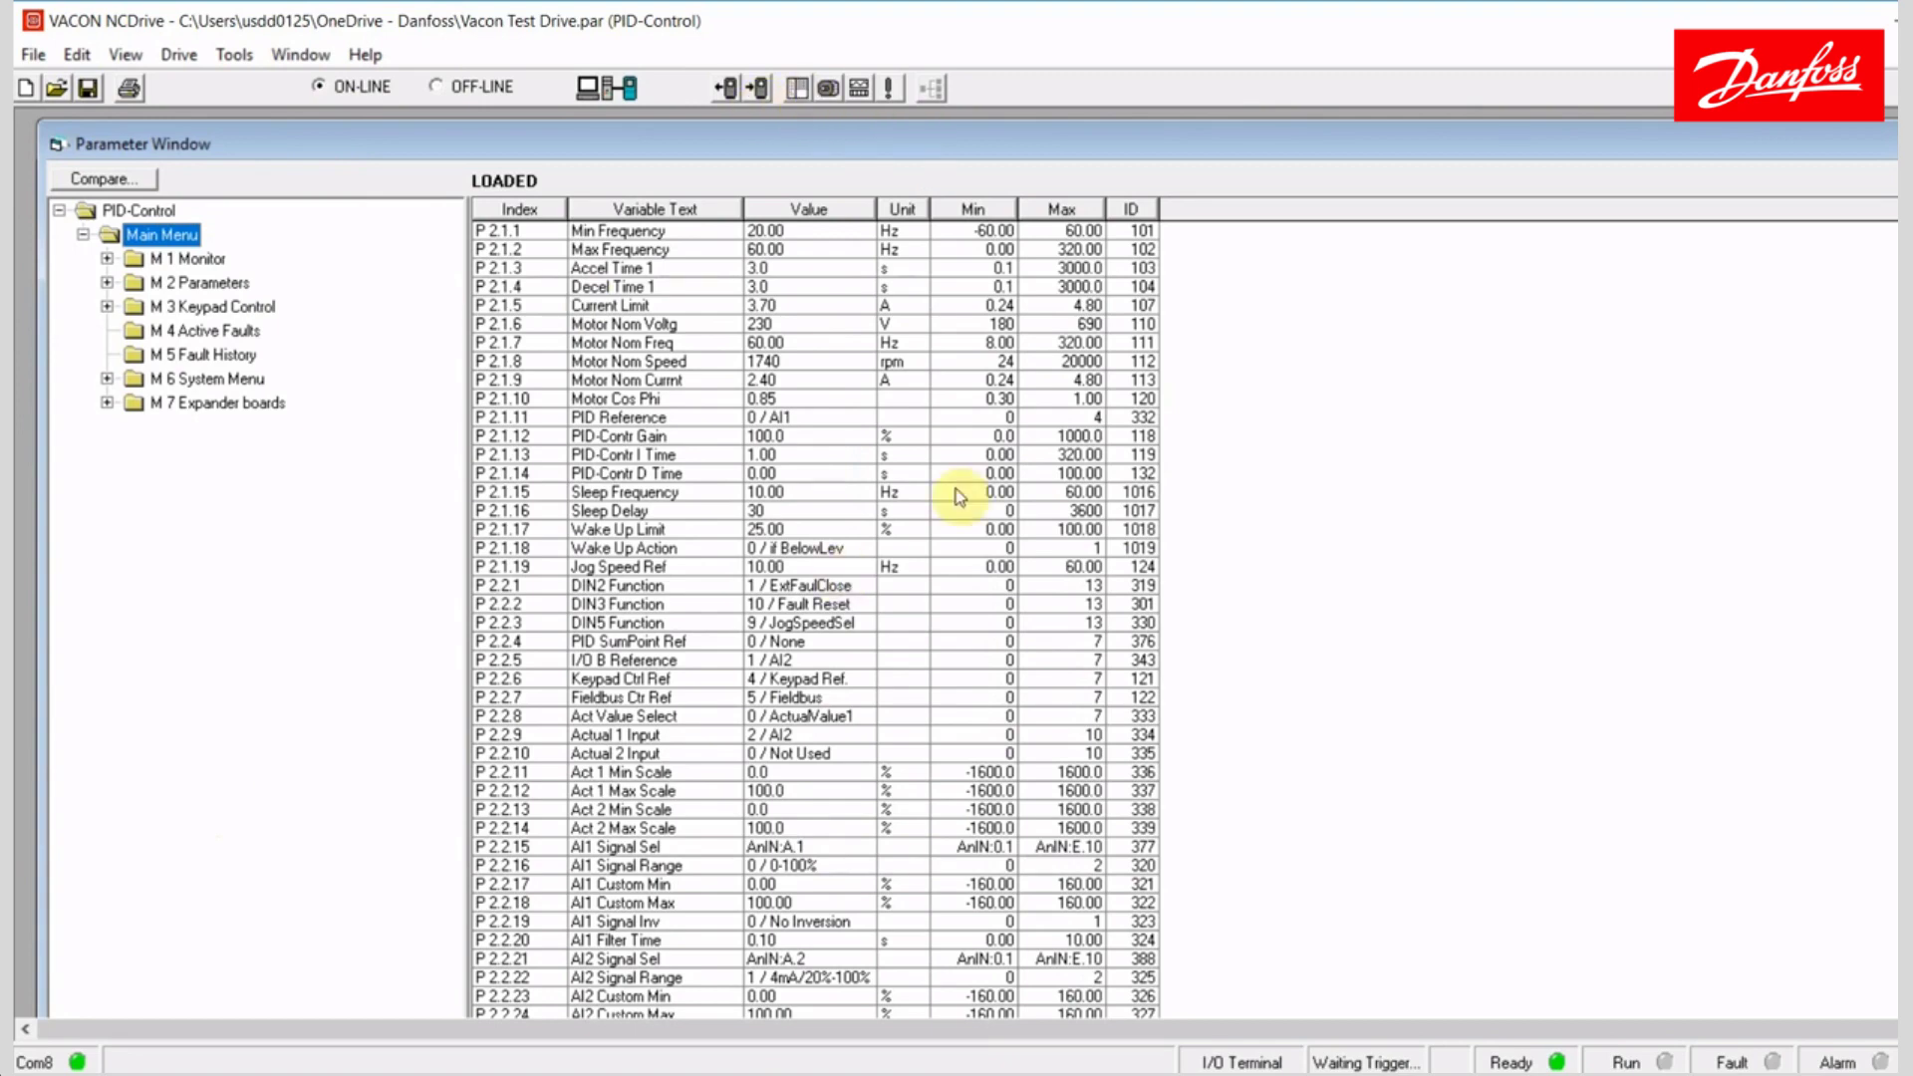
- Open the Operating Window, set the speed reference to about 65 % and issue a coast stop
click(829, 90)
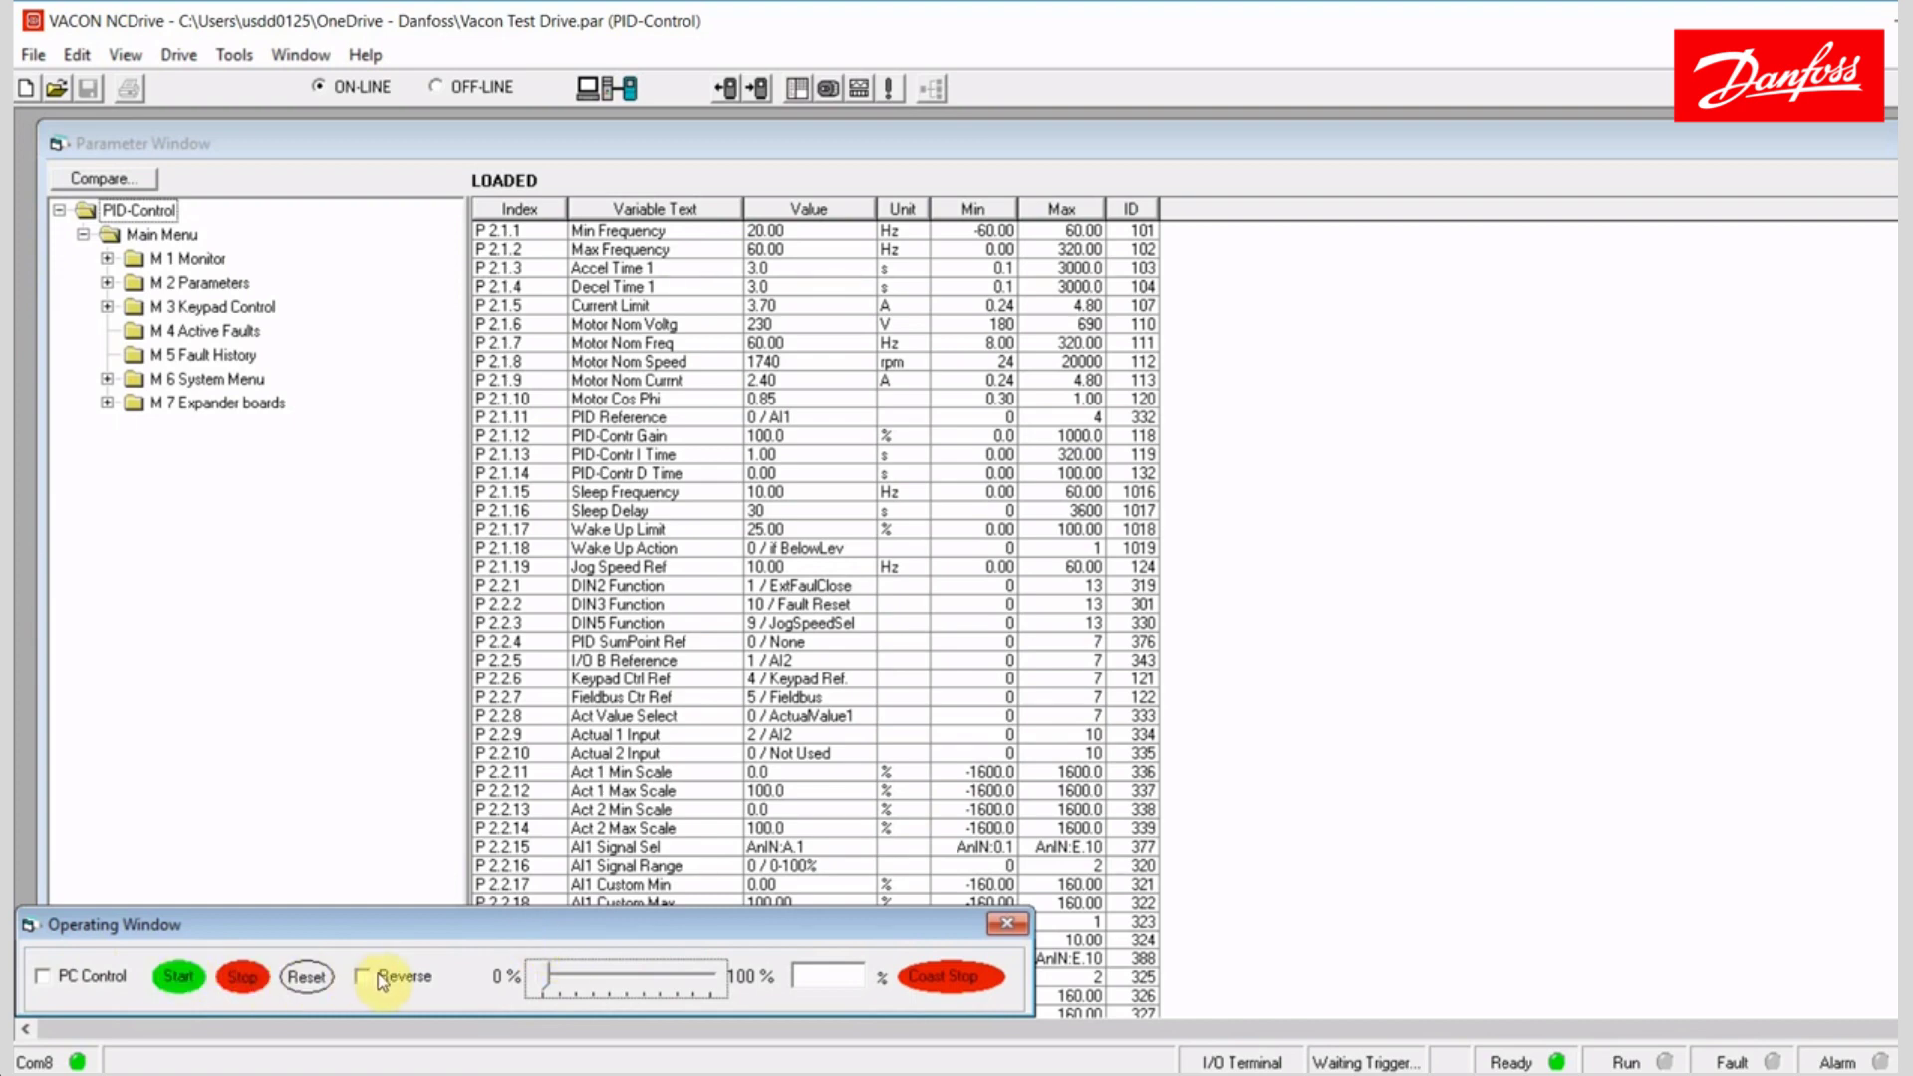
drag(548, 979, 660, 973)
click(938, 981)
- Open the Monitoring Window and move it closer to the parameter tree
click(858, 90)
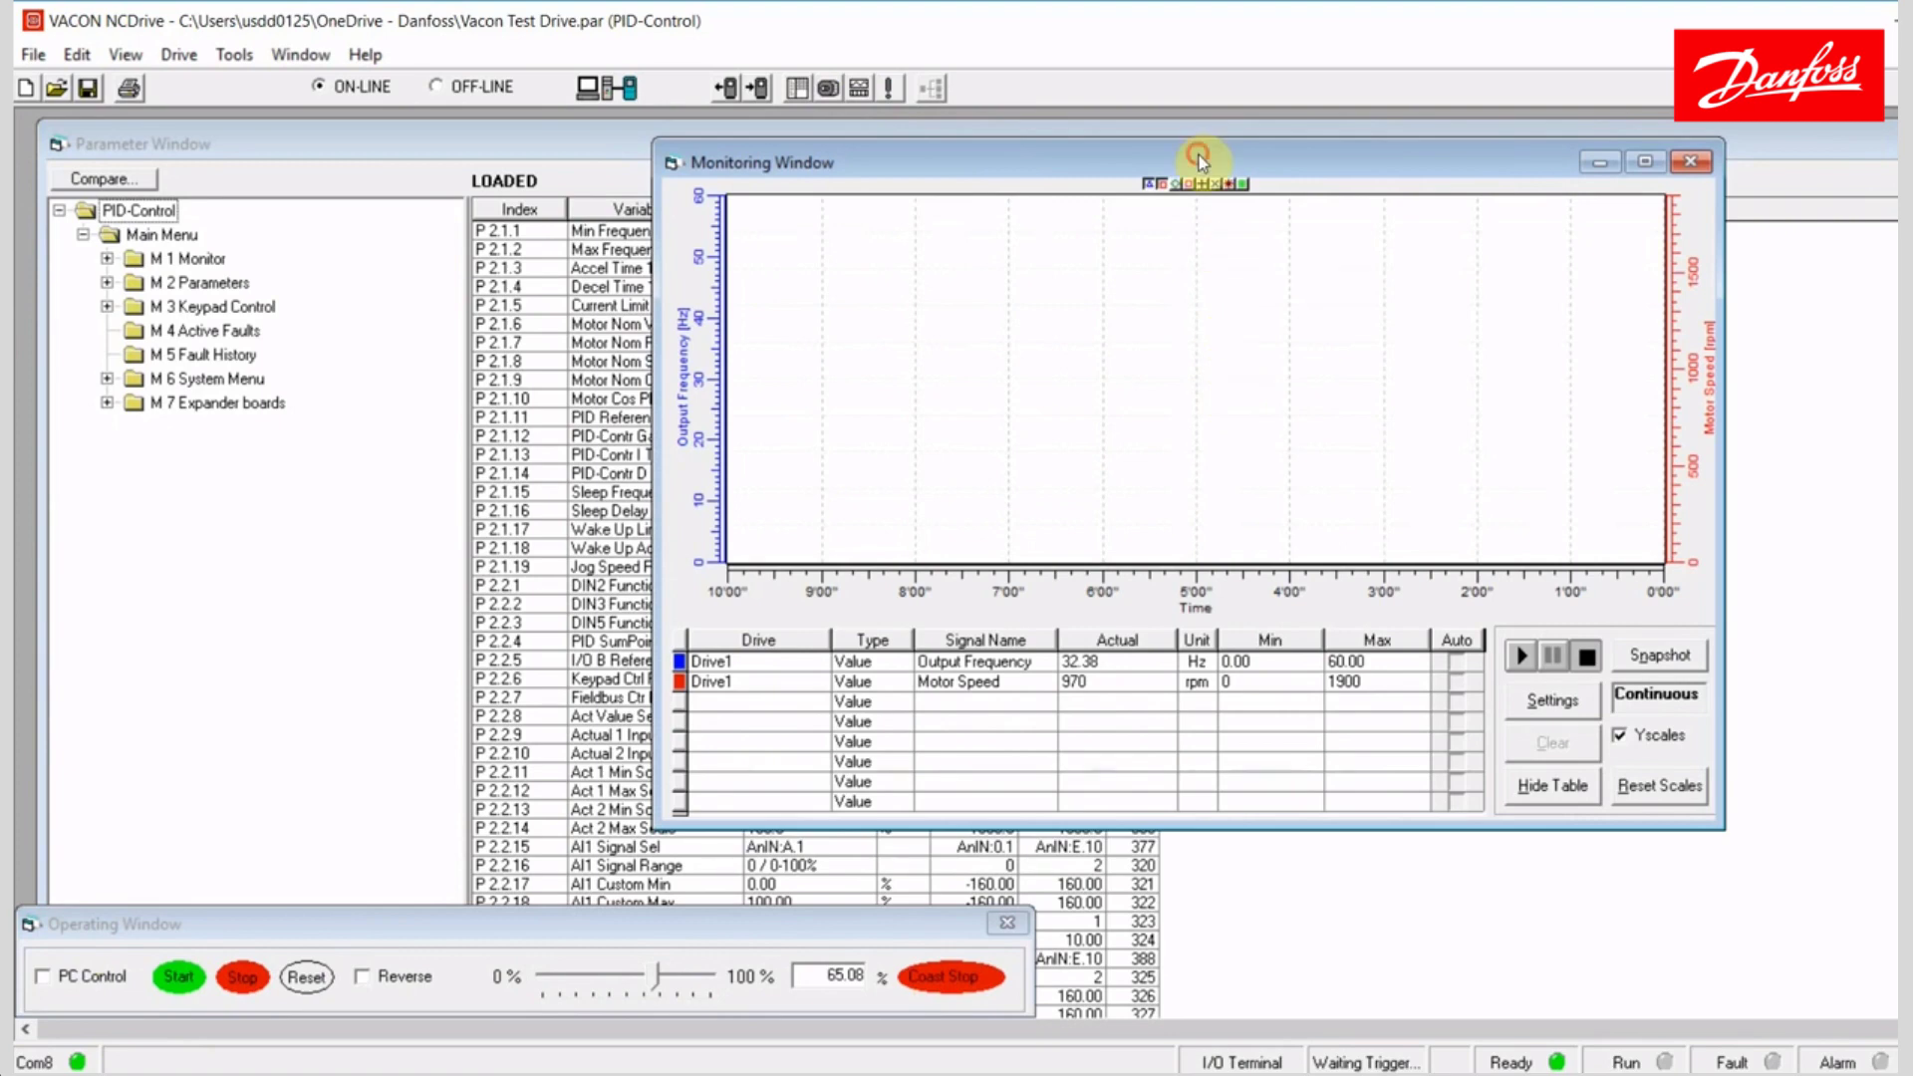
drag(1203, 163, 1065, 166)
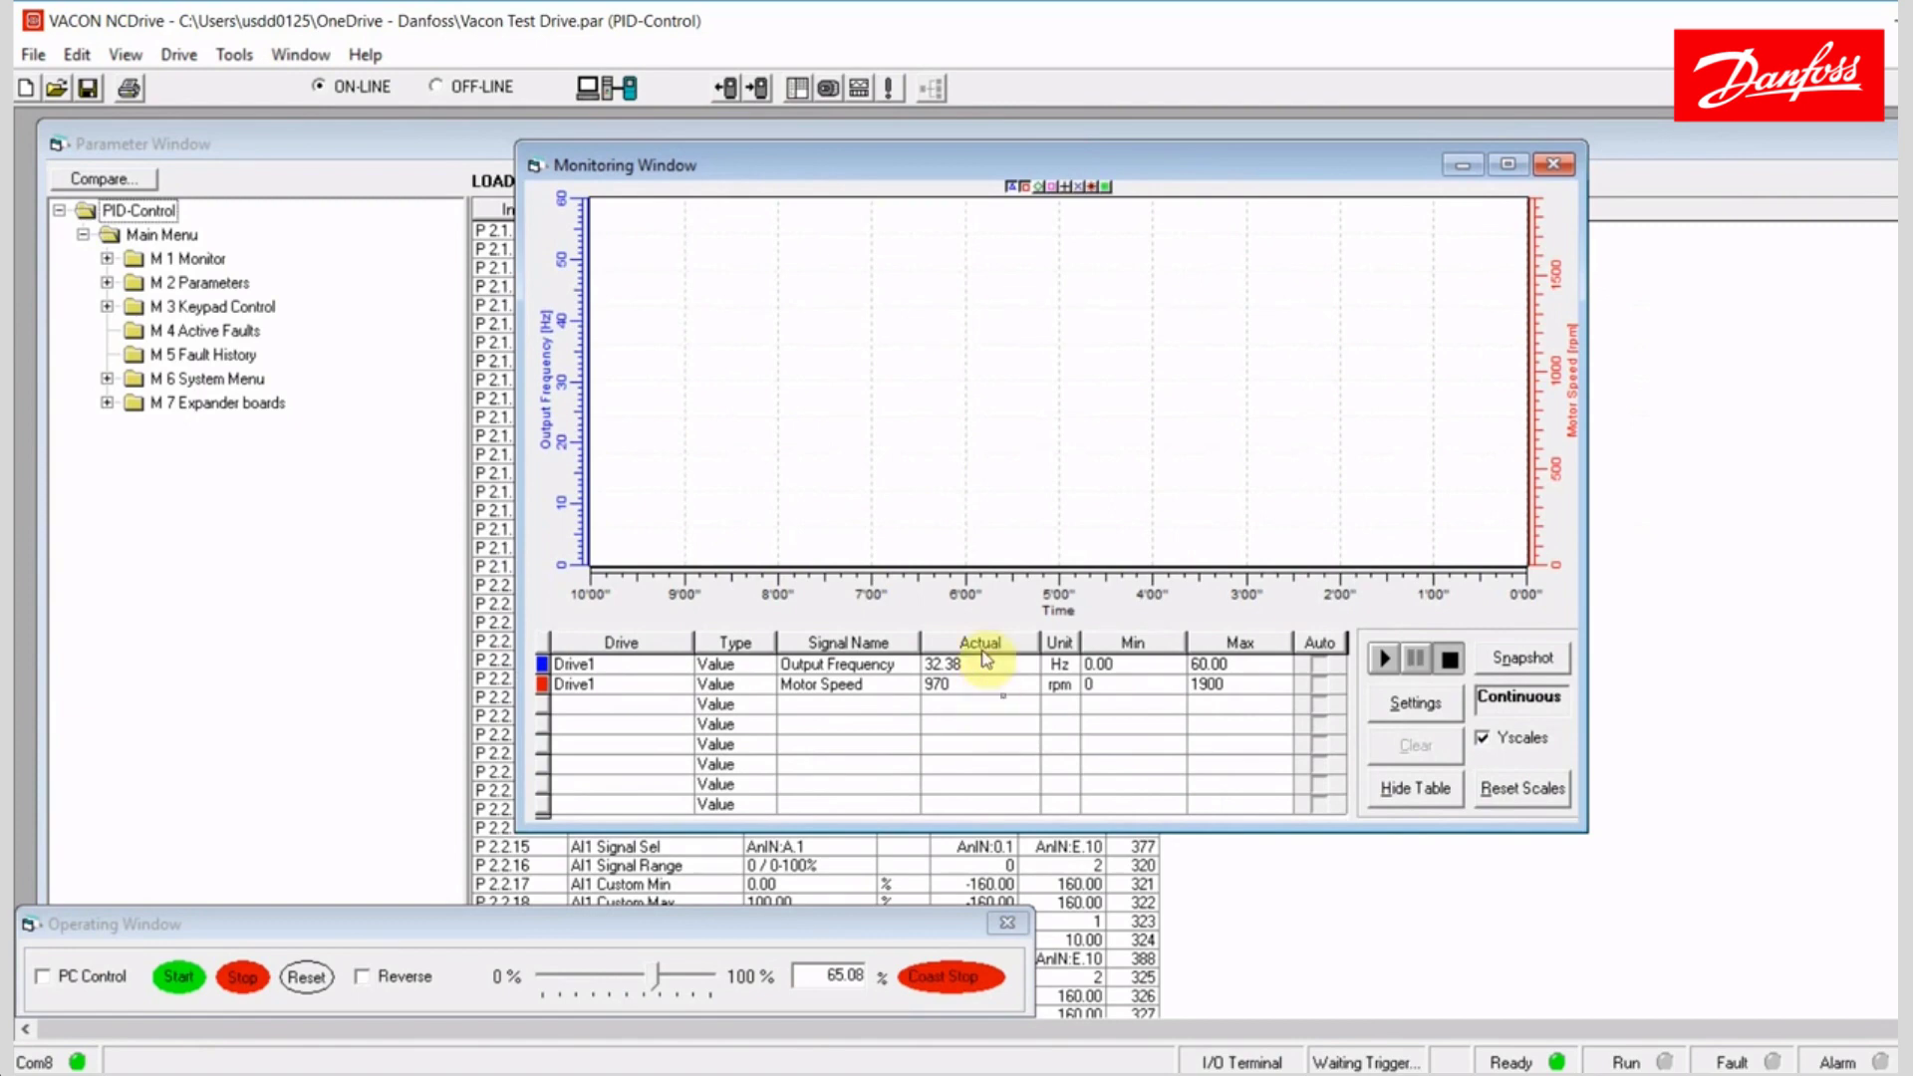
- Examine the drive, type and signal name choices for the Output Frequency and Motor Speed rows
click(618, 660)
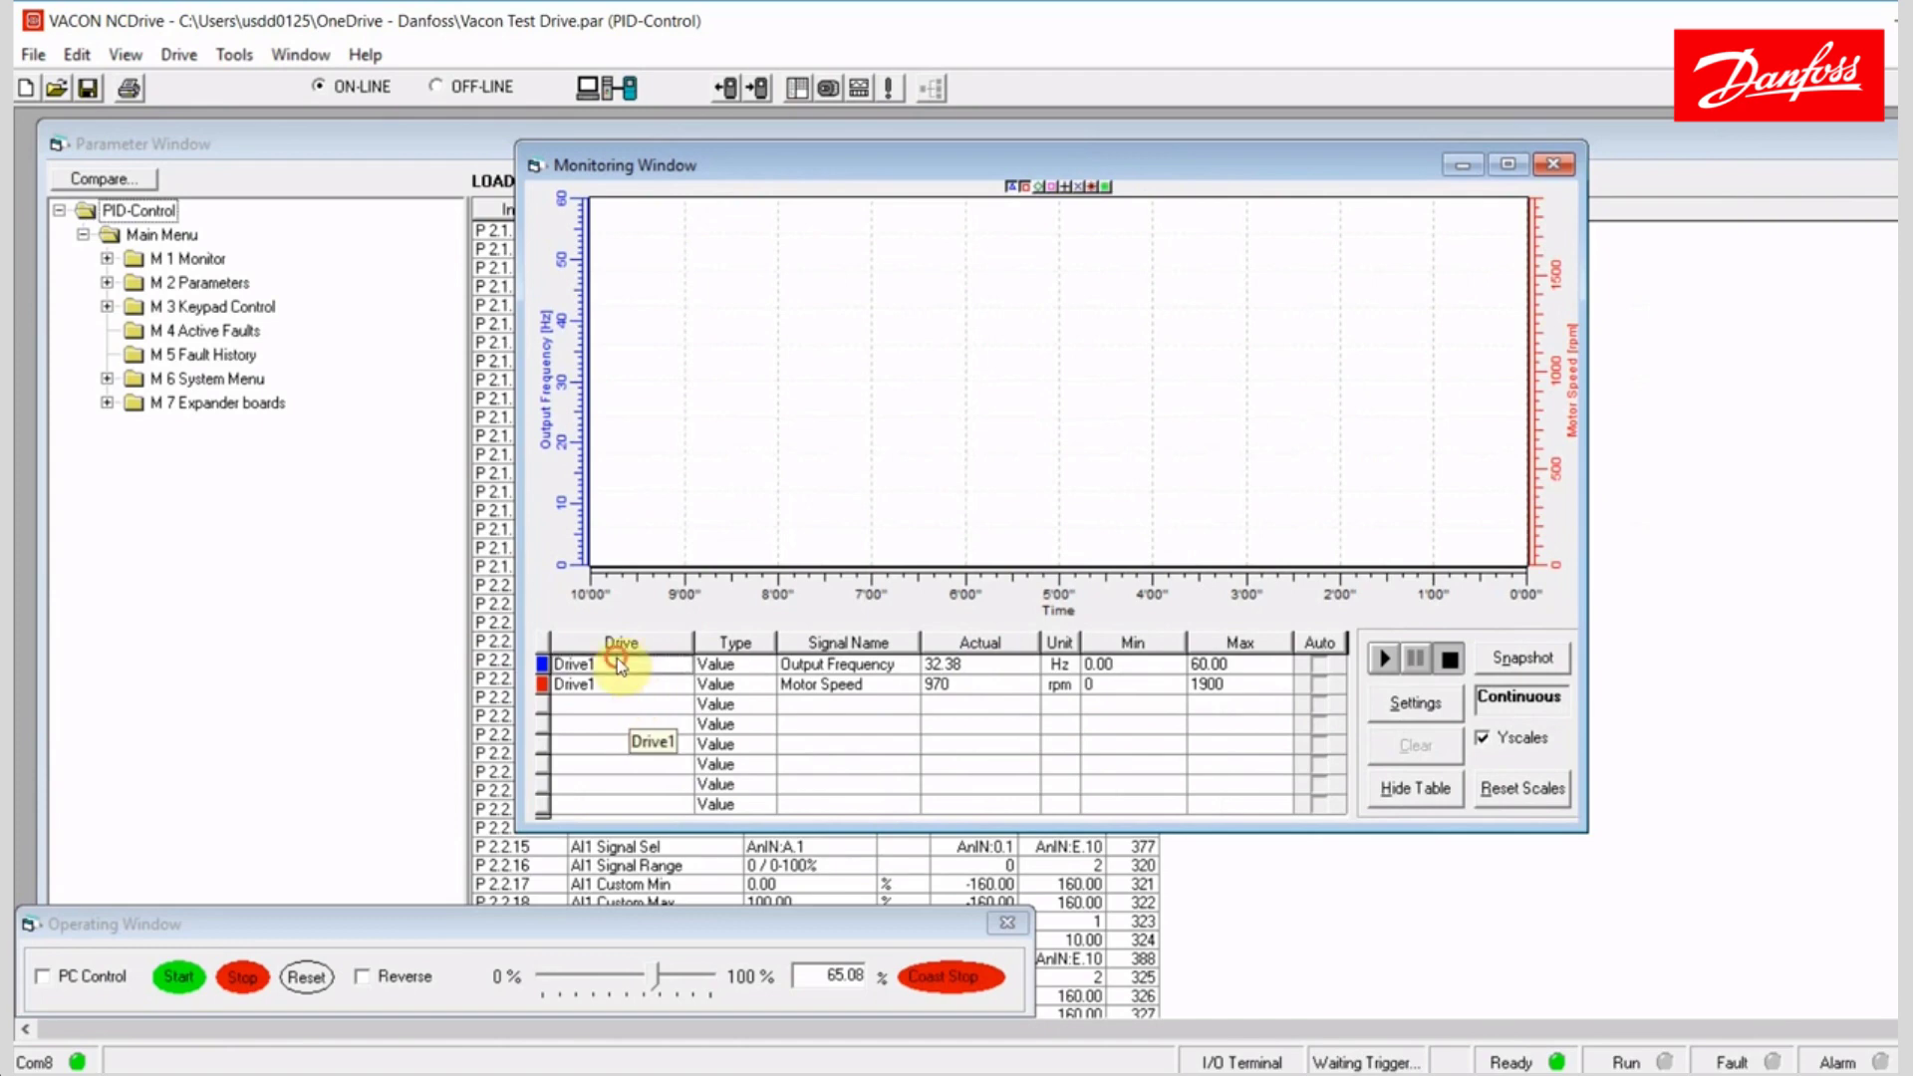
click(626, 686)
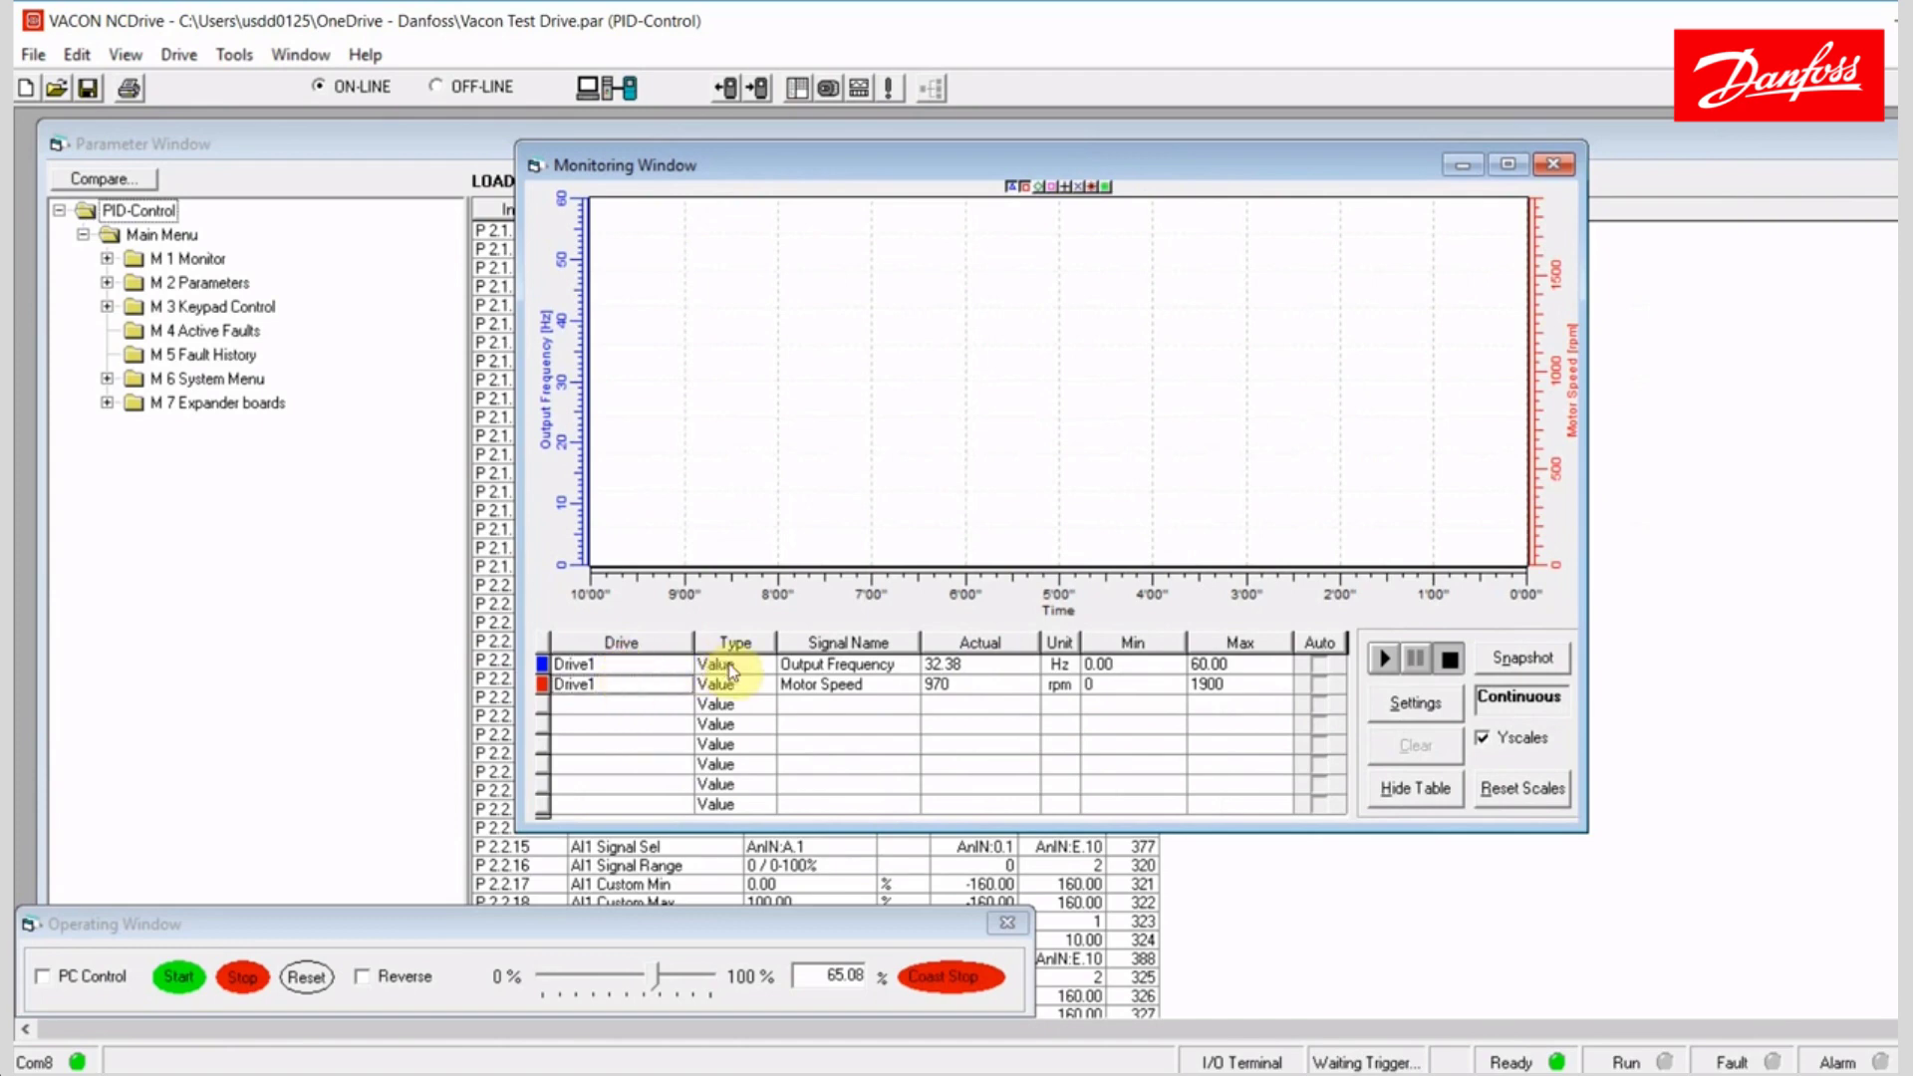
click(745, 664)
click(746, 664)
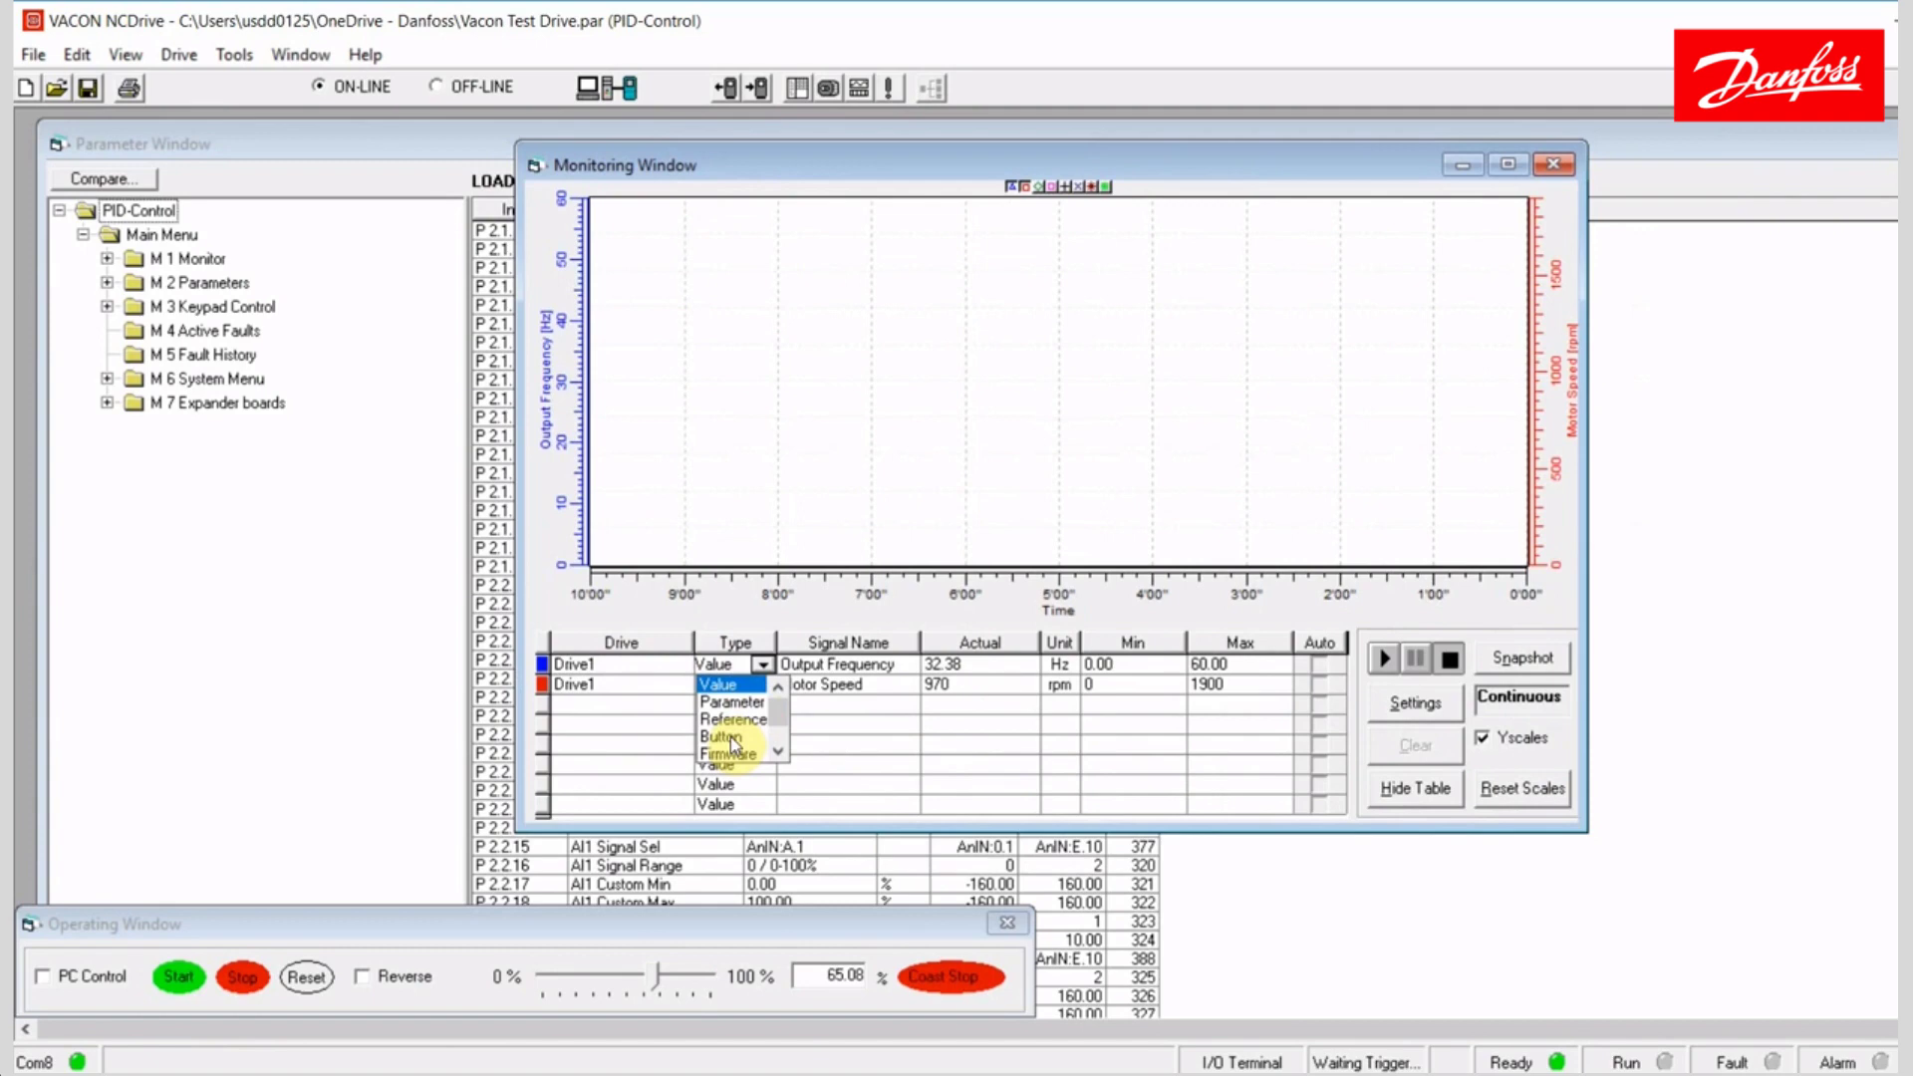
click(727, 684)
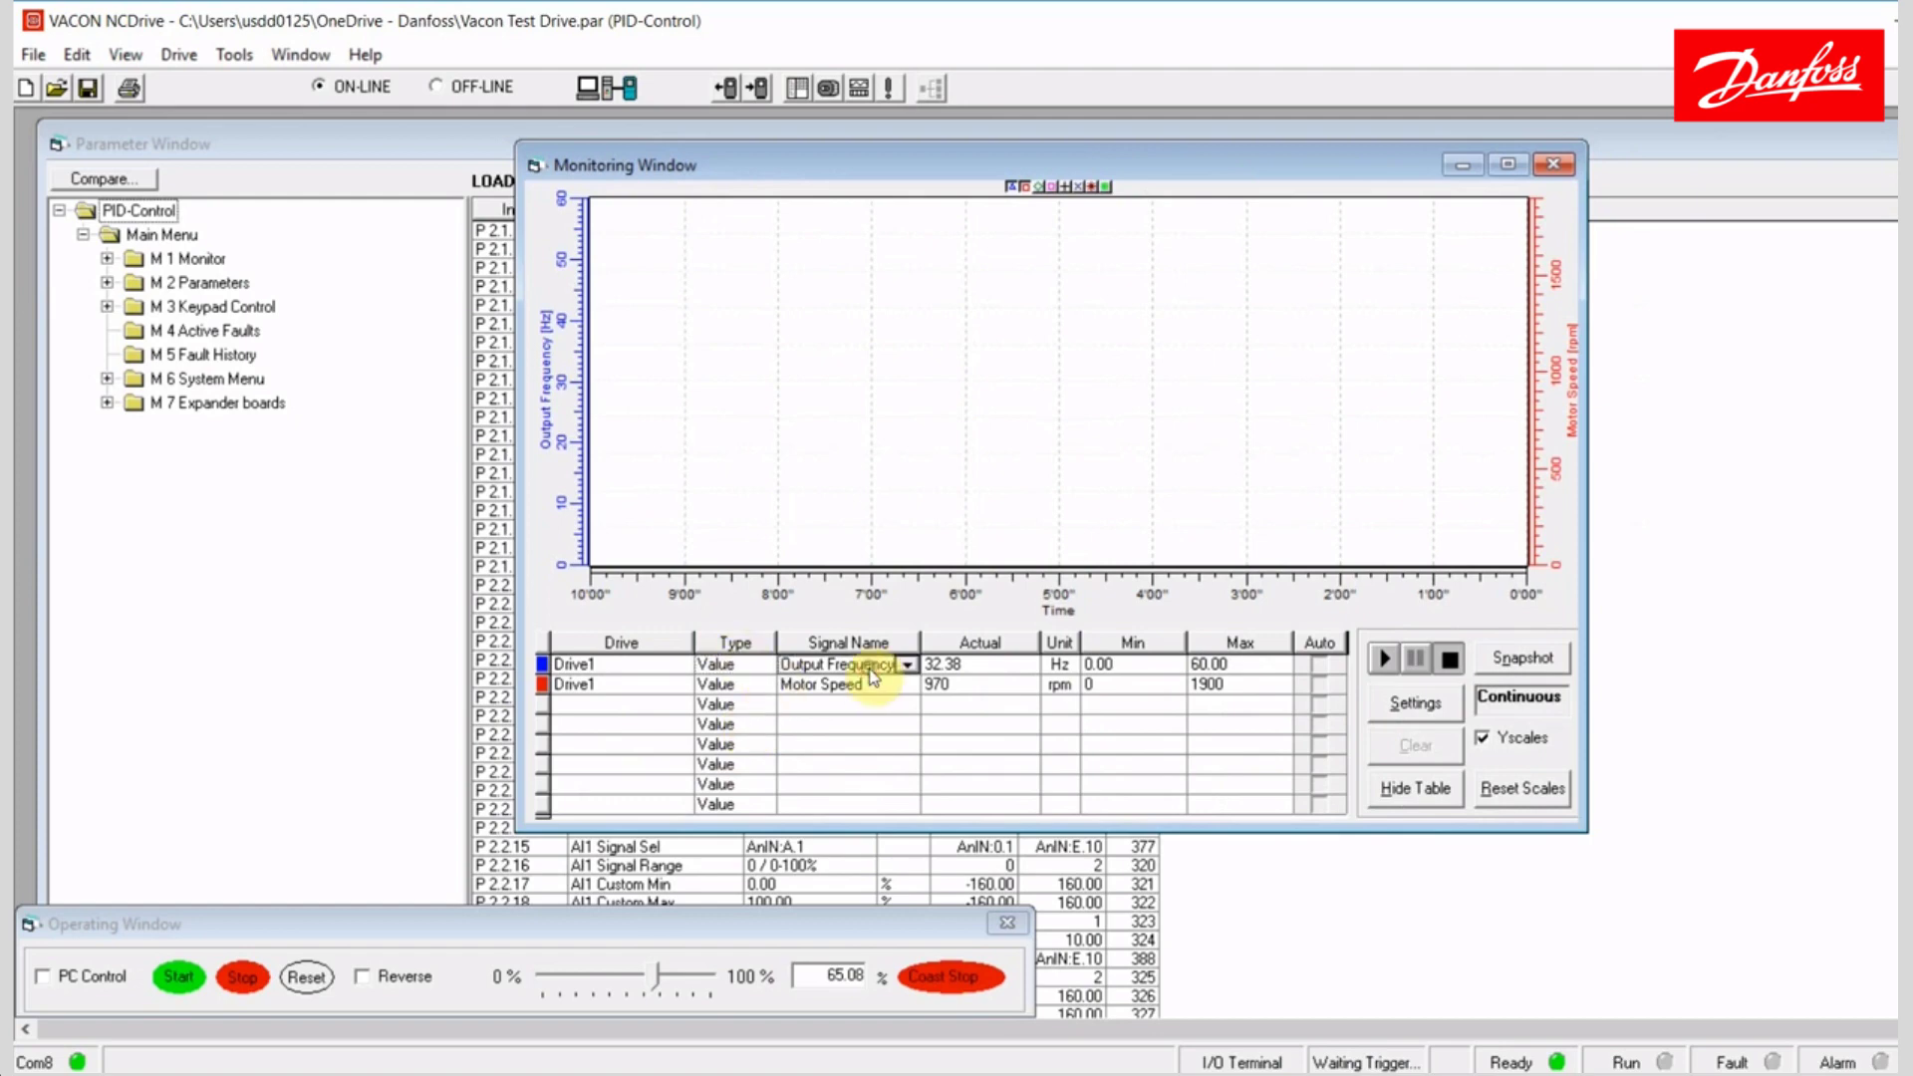
click(907, 665)
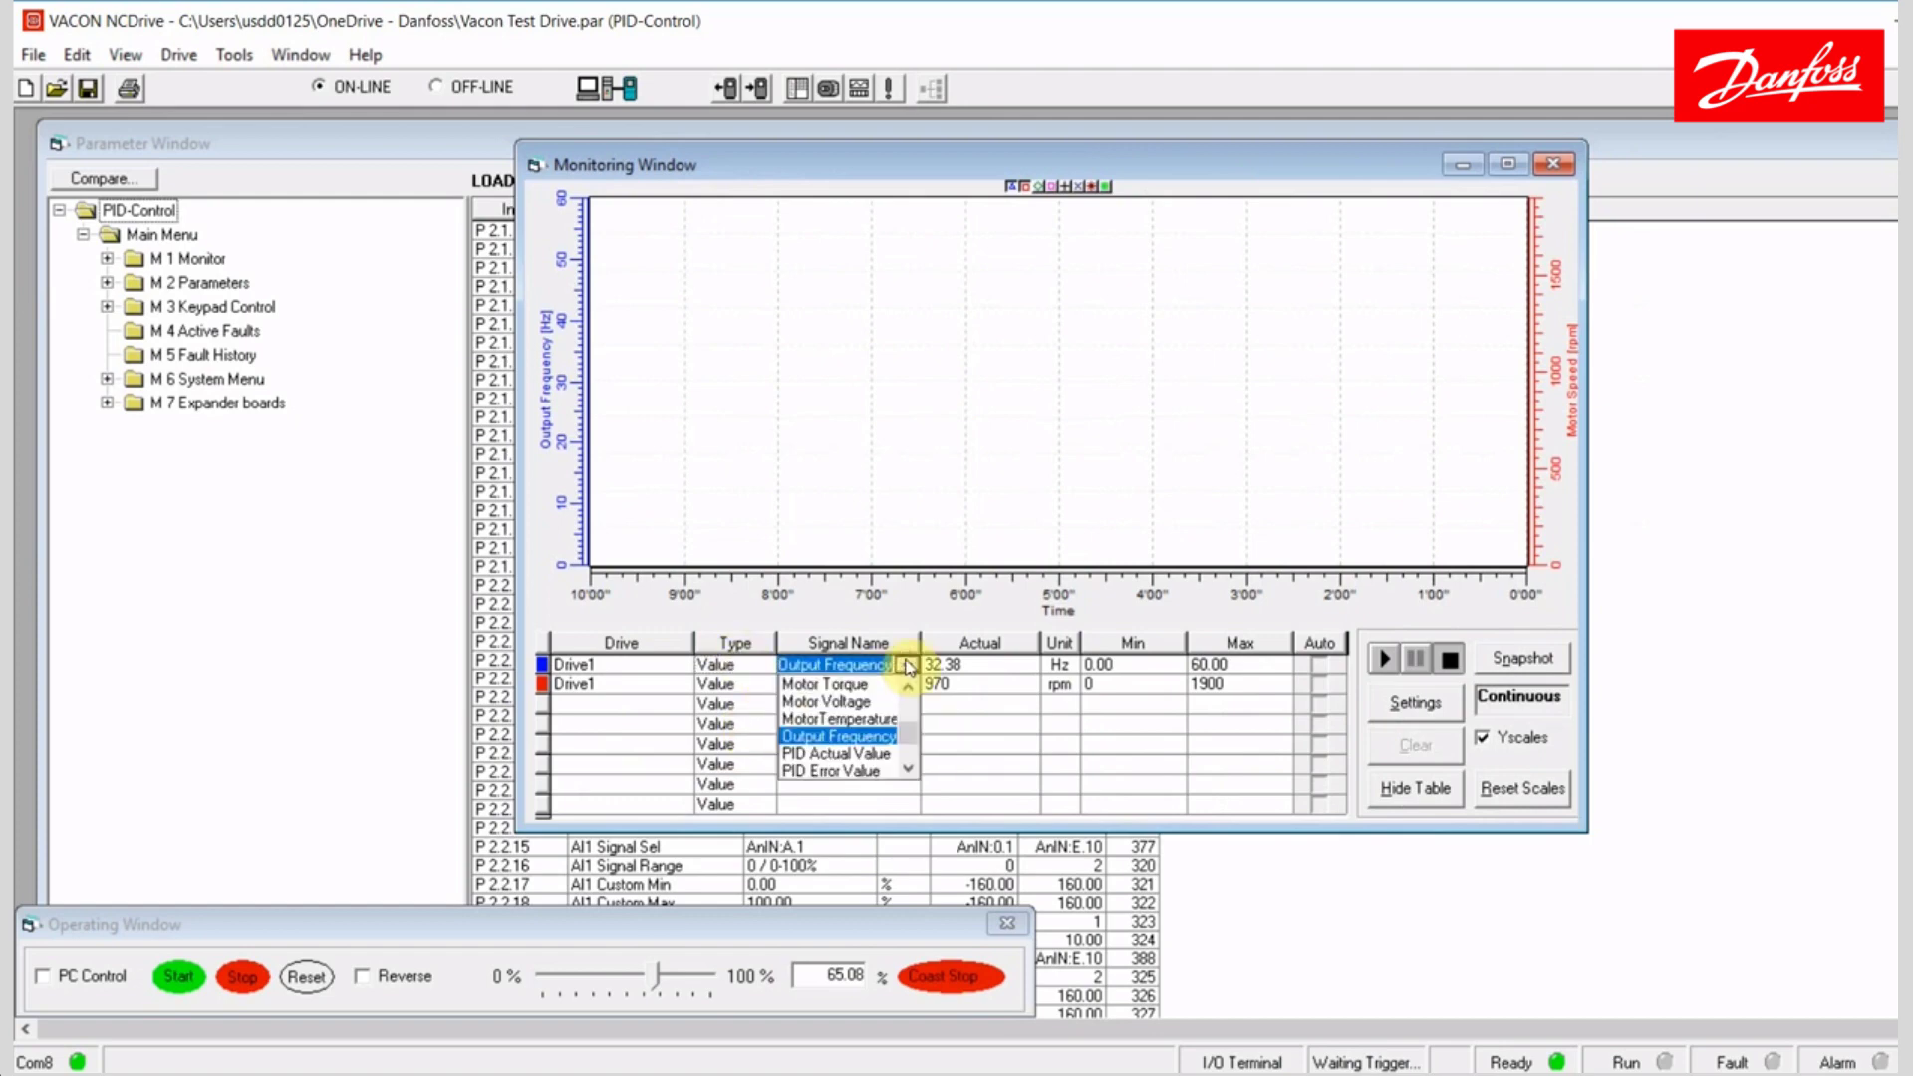
click(865, 743)
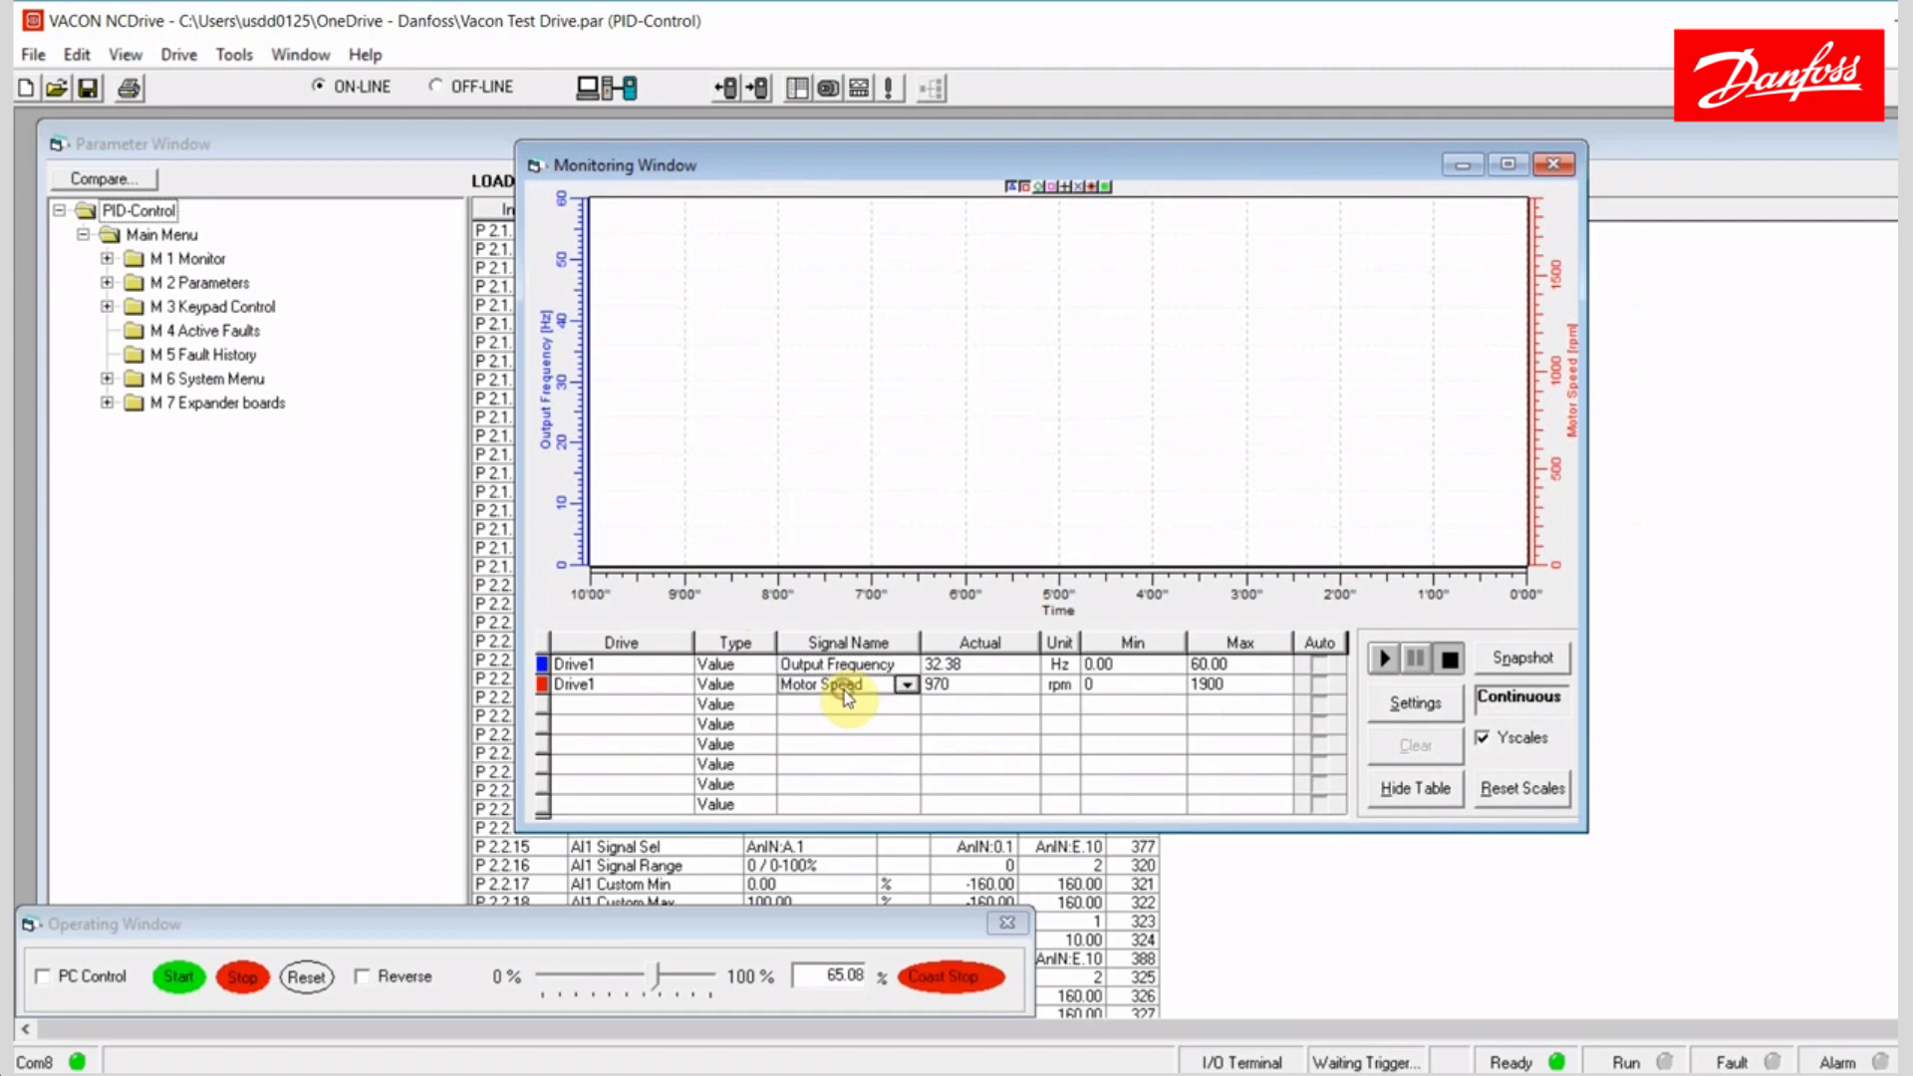
click(906, 686)
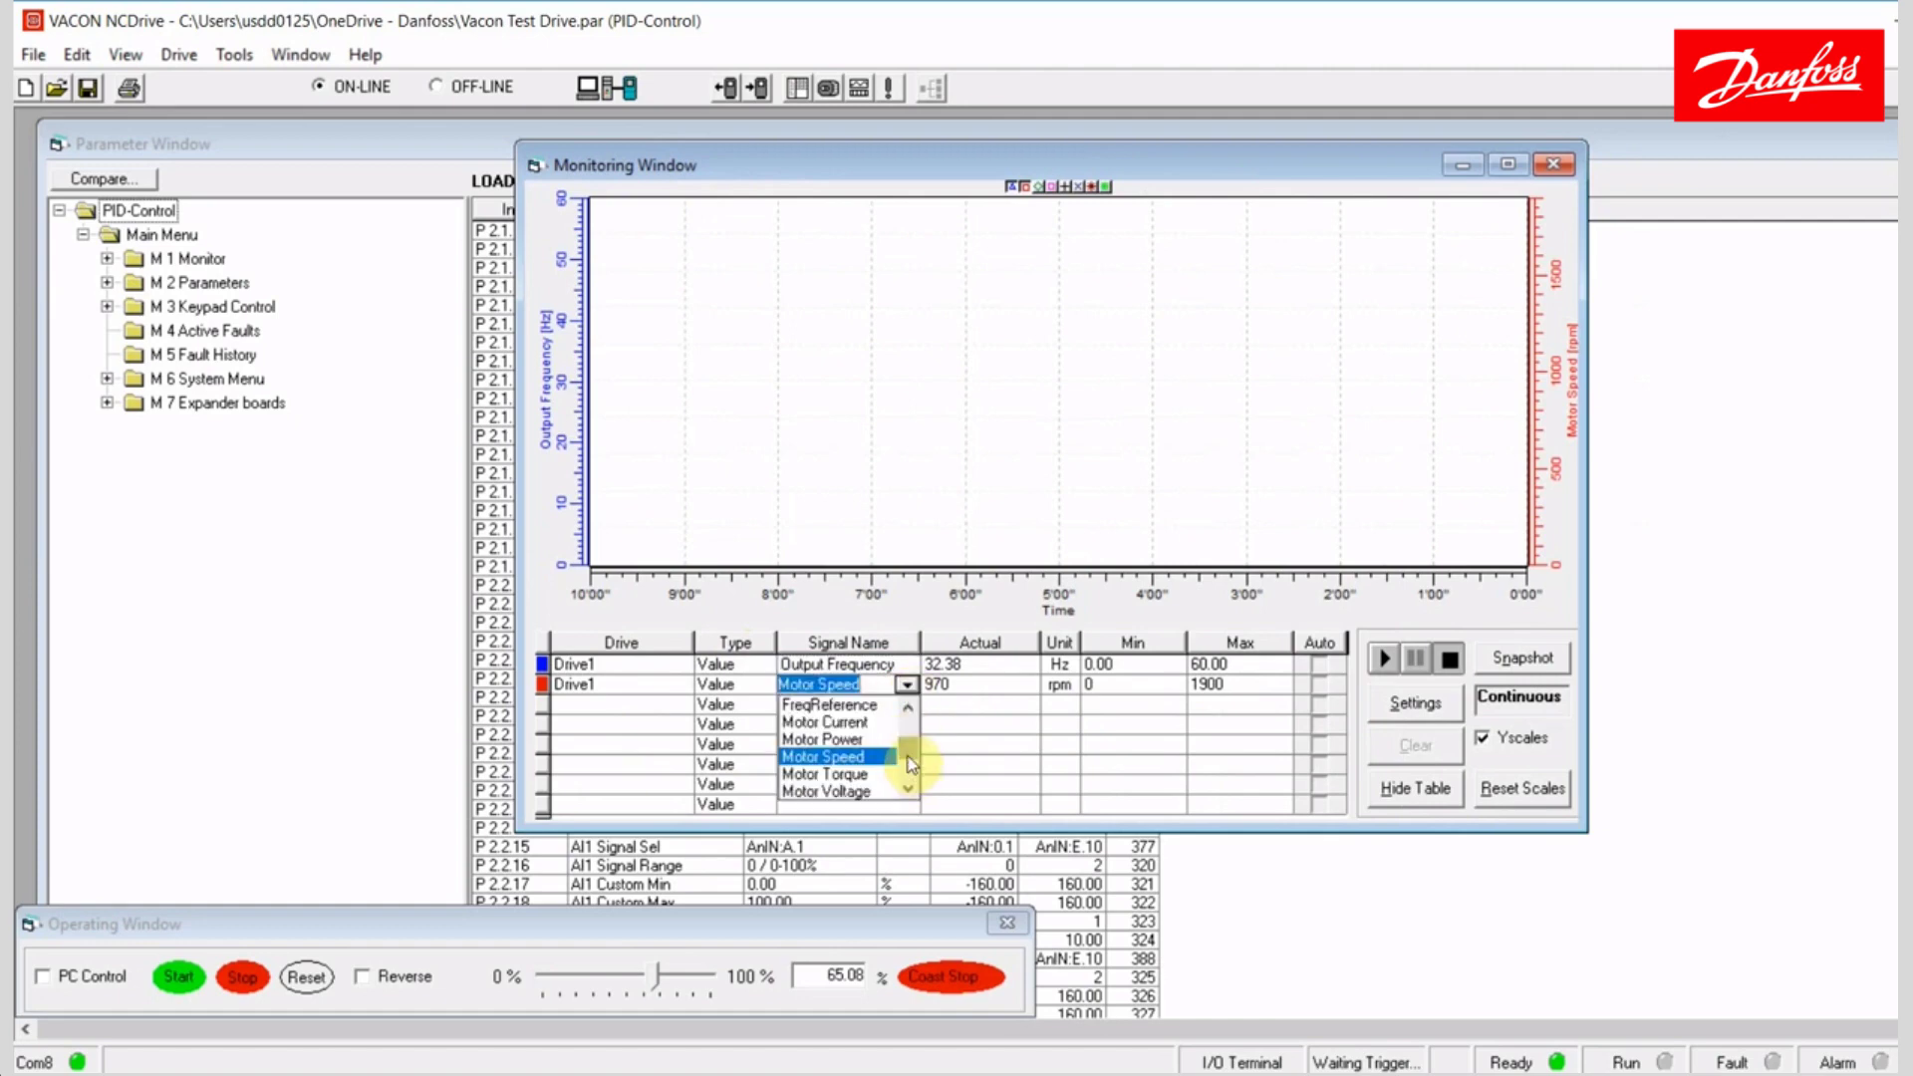
mouse_move(908, 749)
mouse_down()
mouse_move(917, 770)
mouse_move(917, 749)
mouse_up()
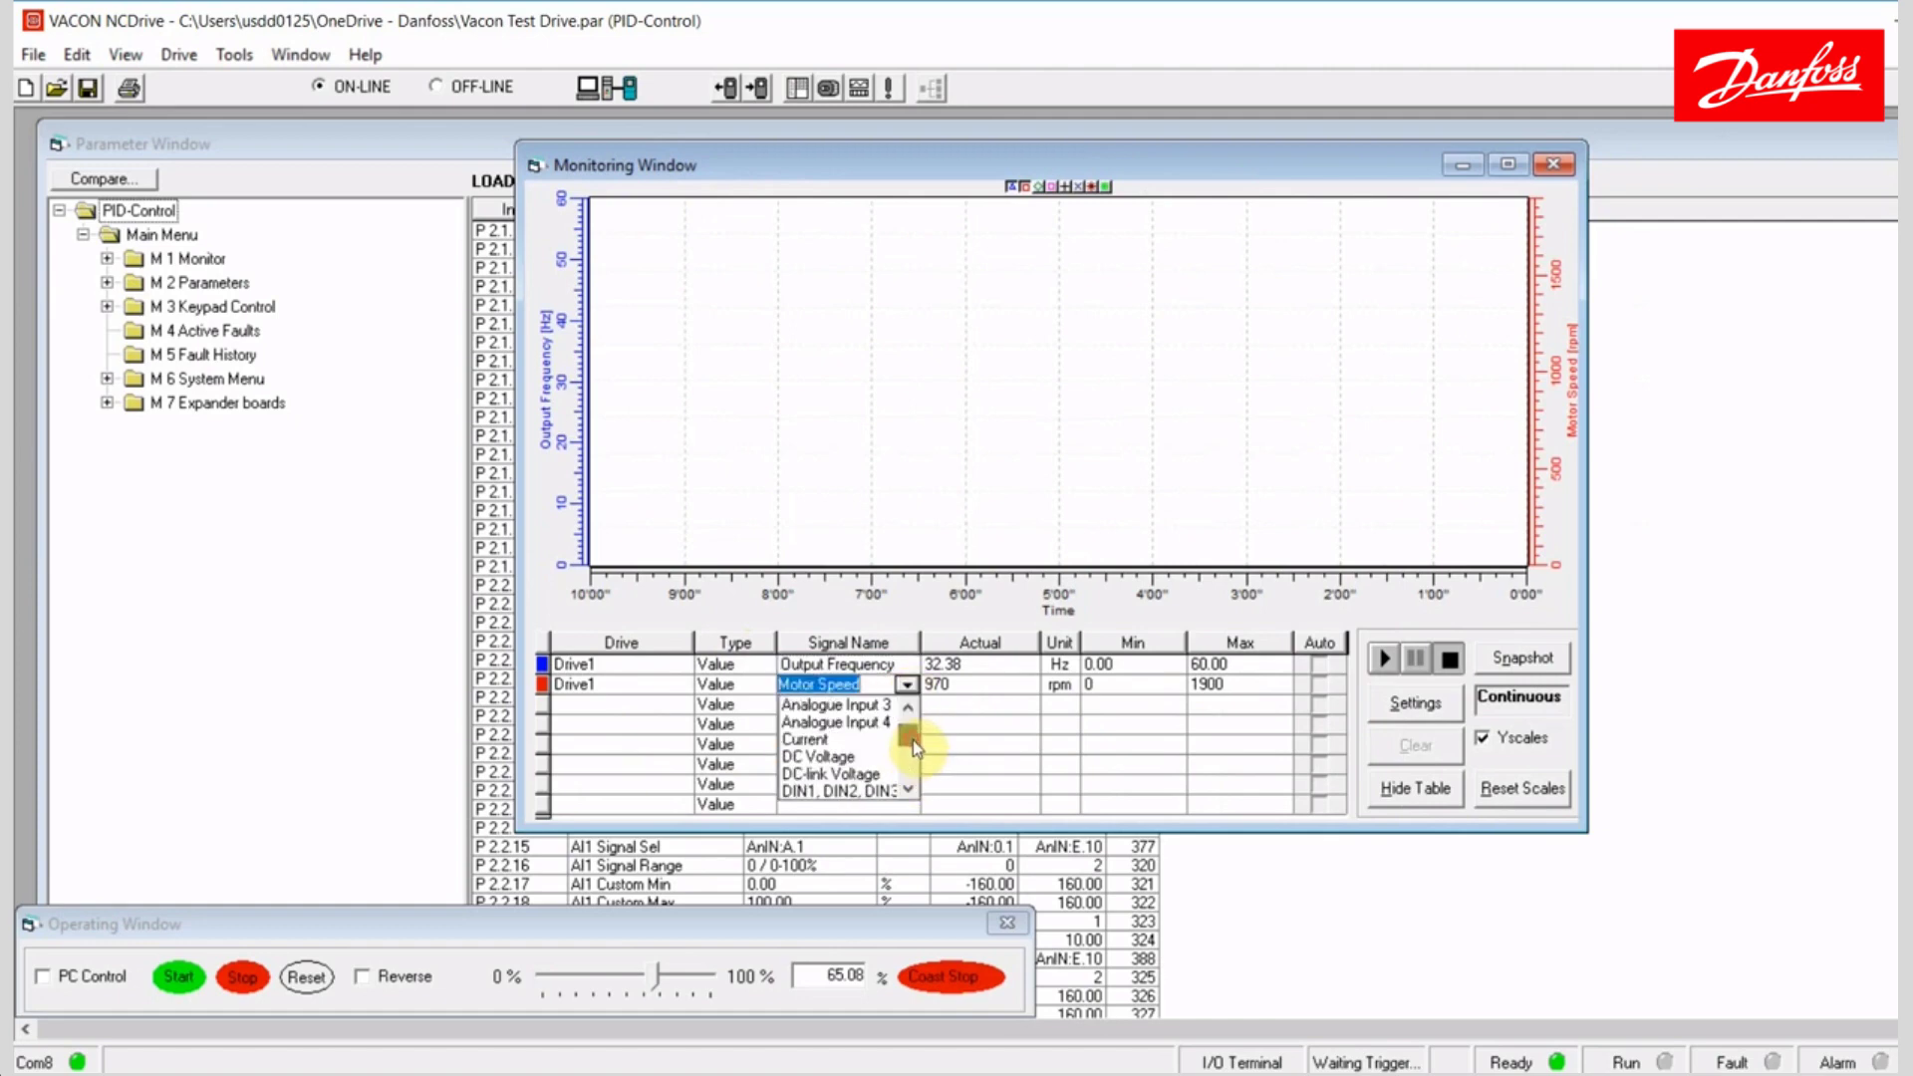
click(902, 612)
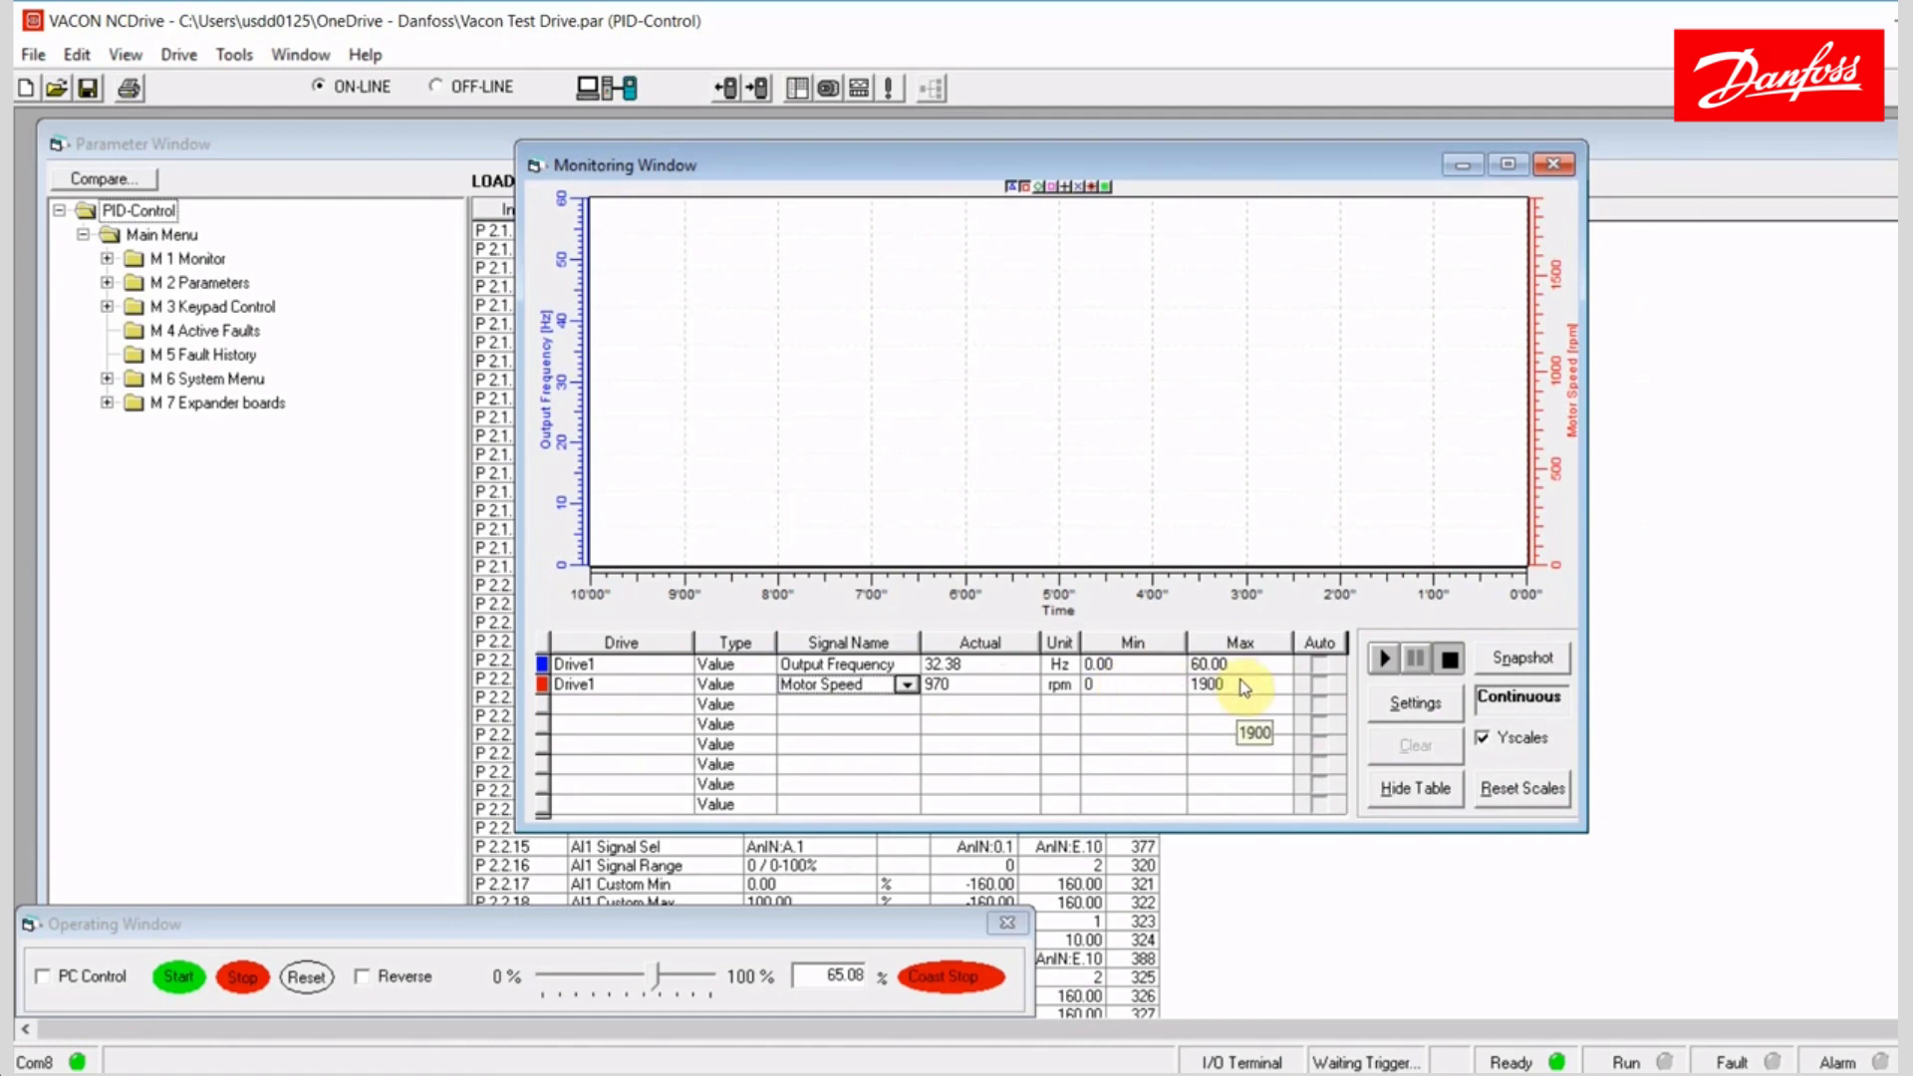
- Start monitoring the output frequency and motor speed signals and enable PC Control of the drive
click(1385, 657)
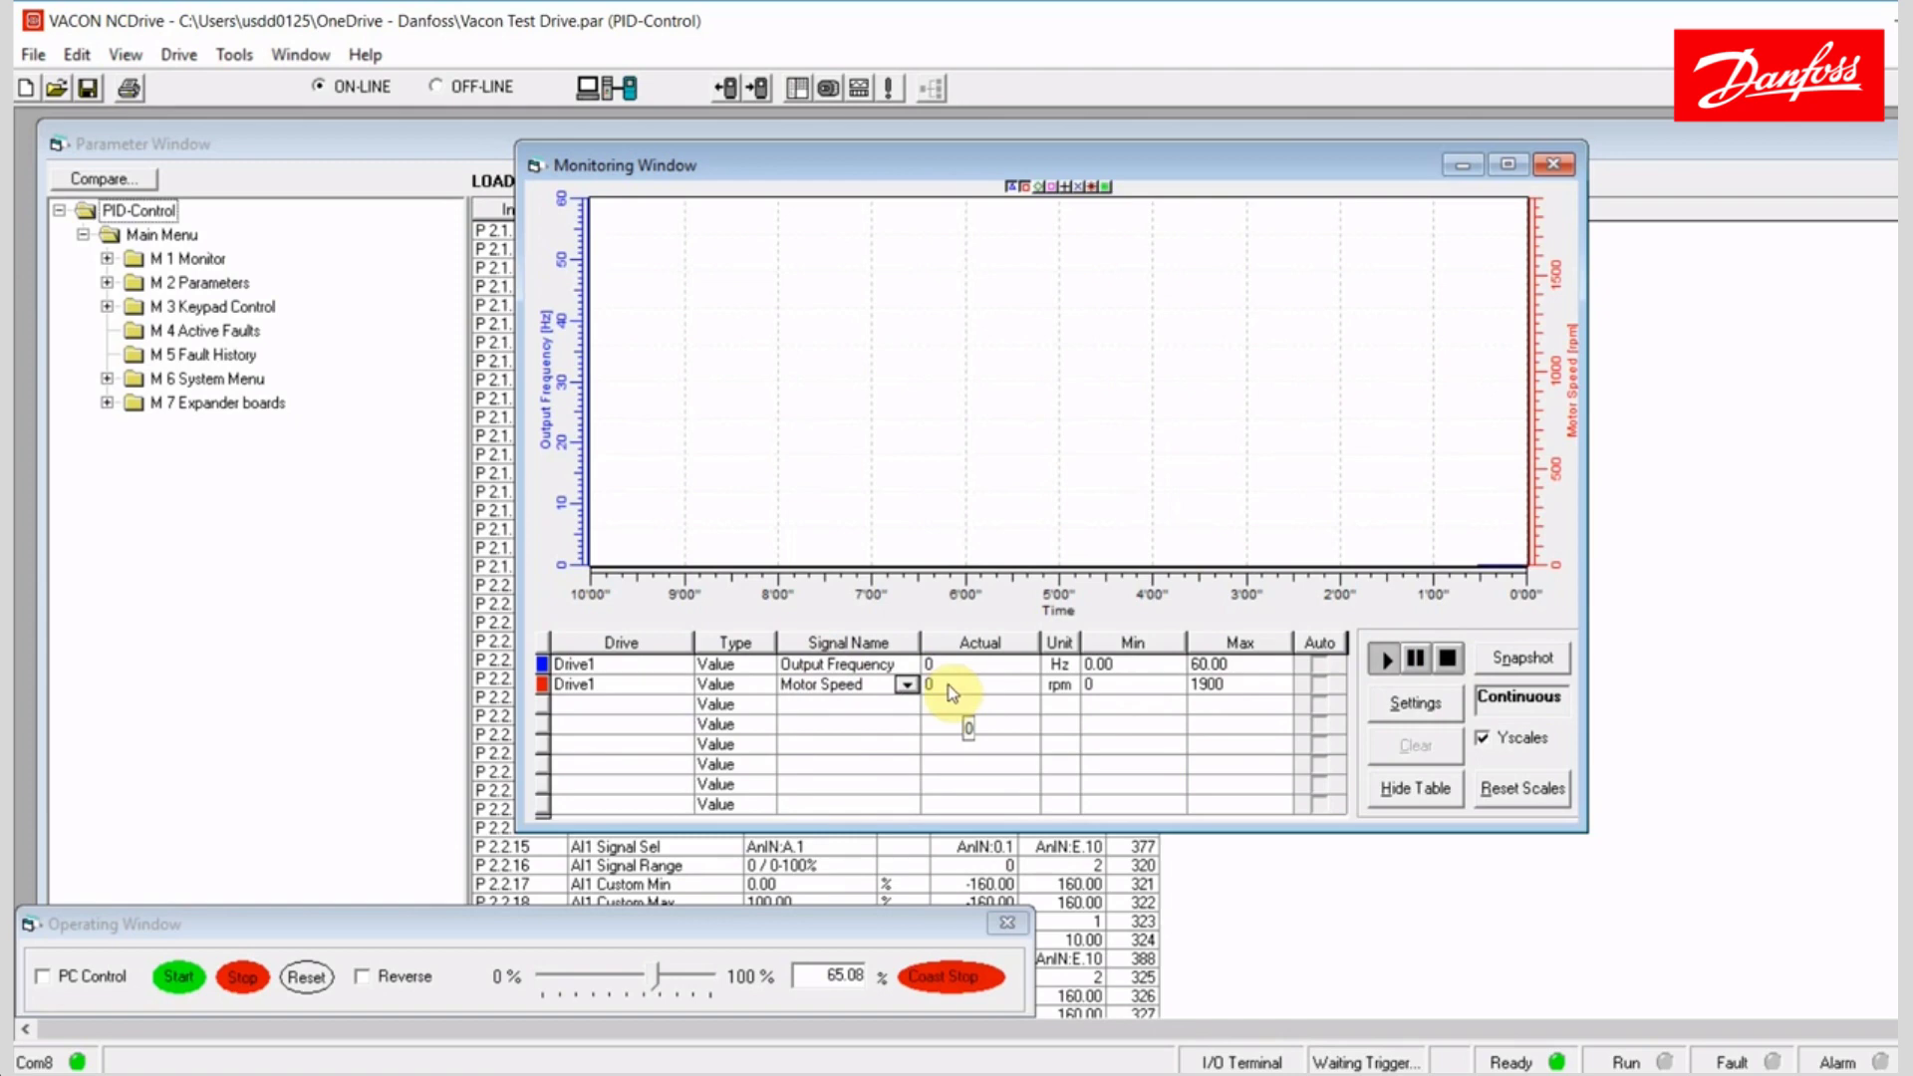
click(43, 978)
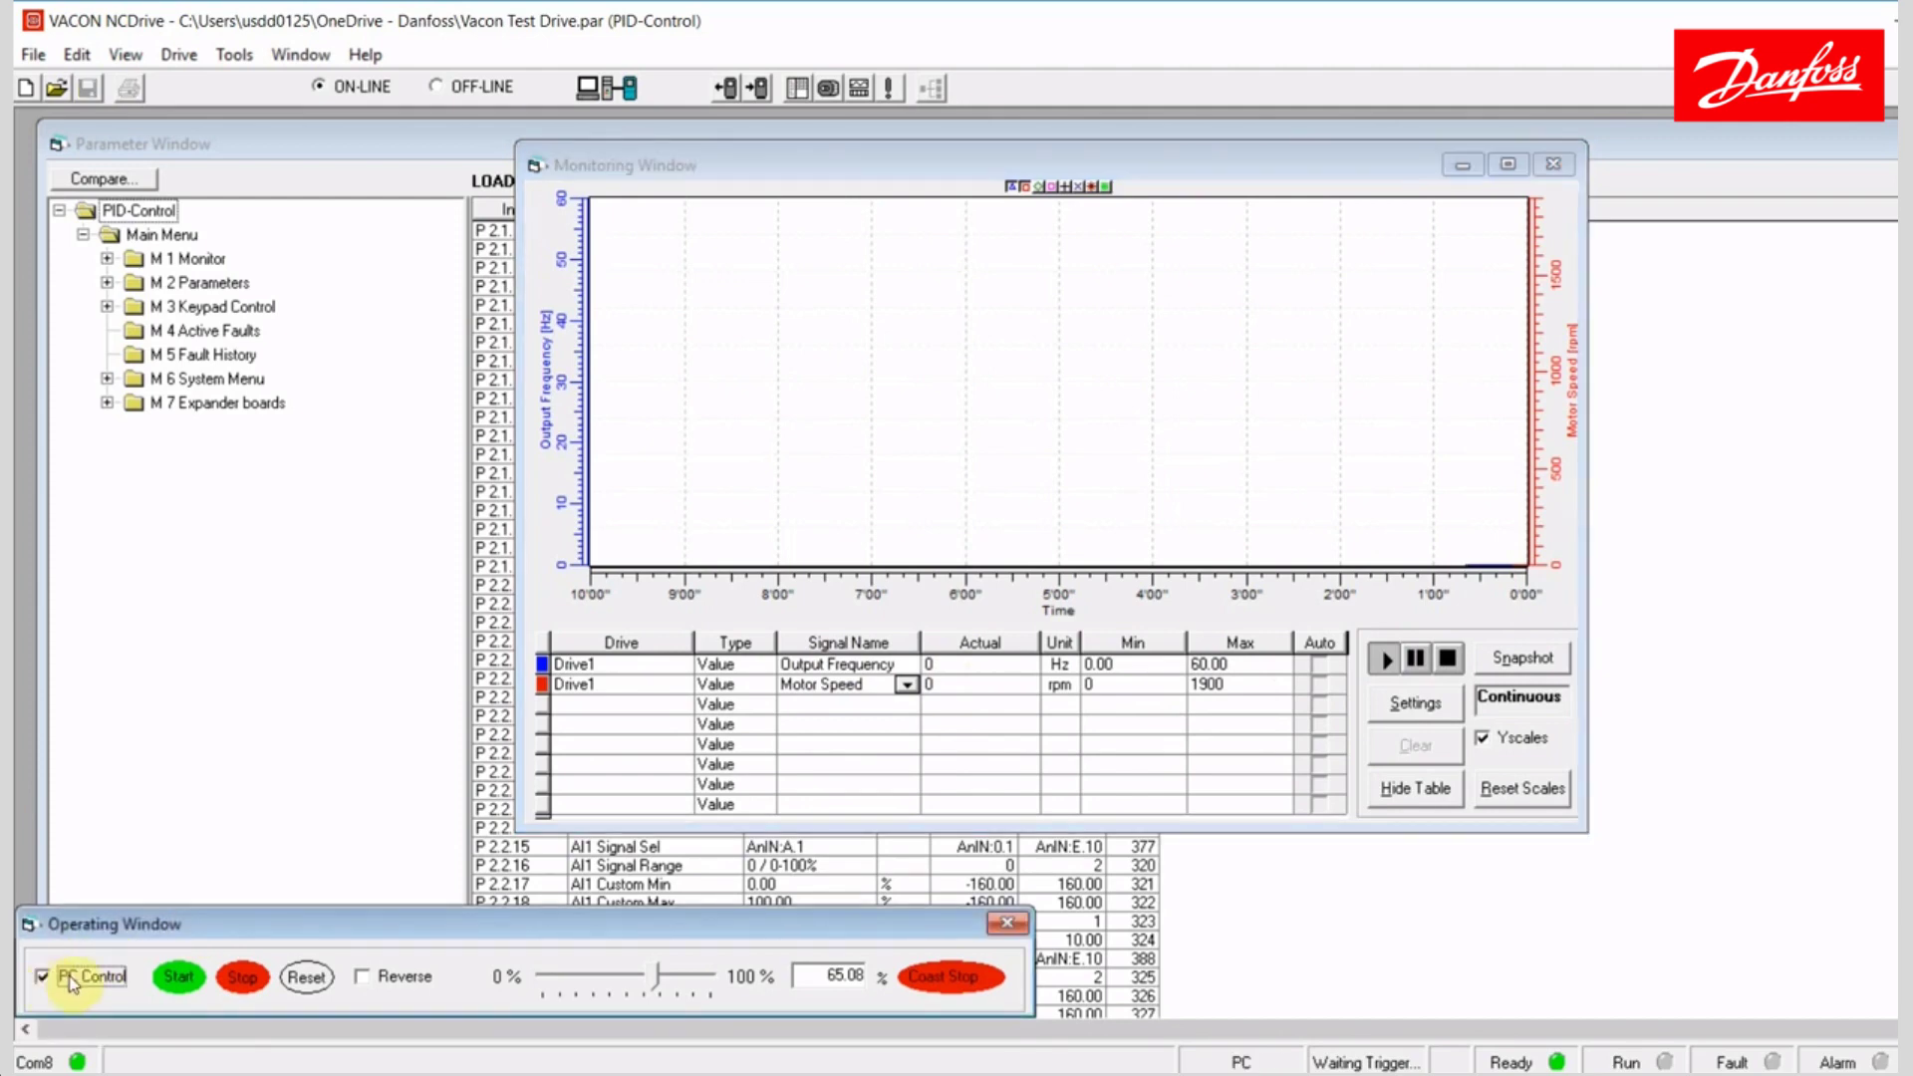
- Start the drive at a reference of about 81 % and lower the reference to about 23 % while it runs
click(651, 979)
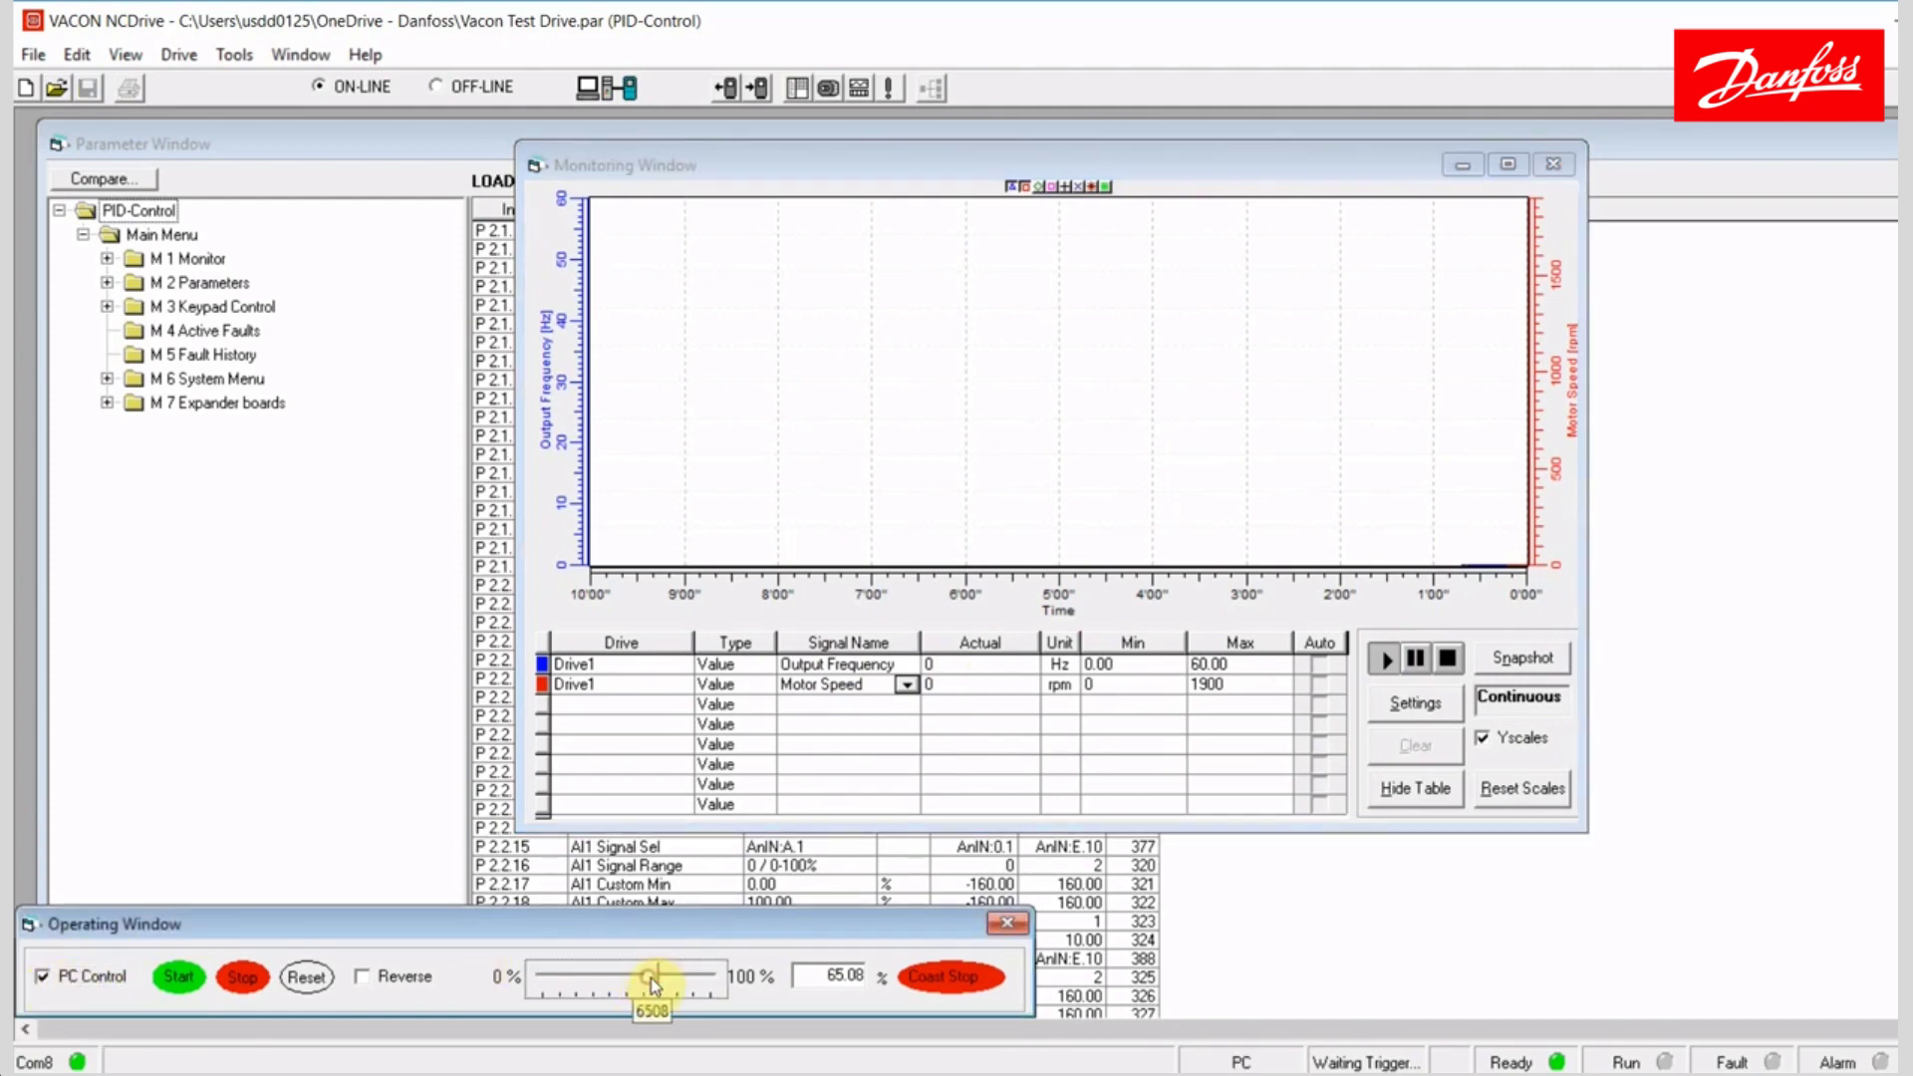
drag(676, 978, 687, 978)
click(179, 980)
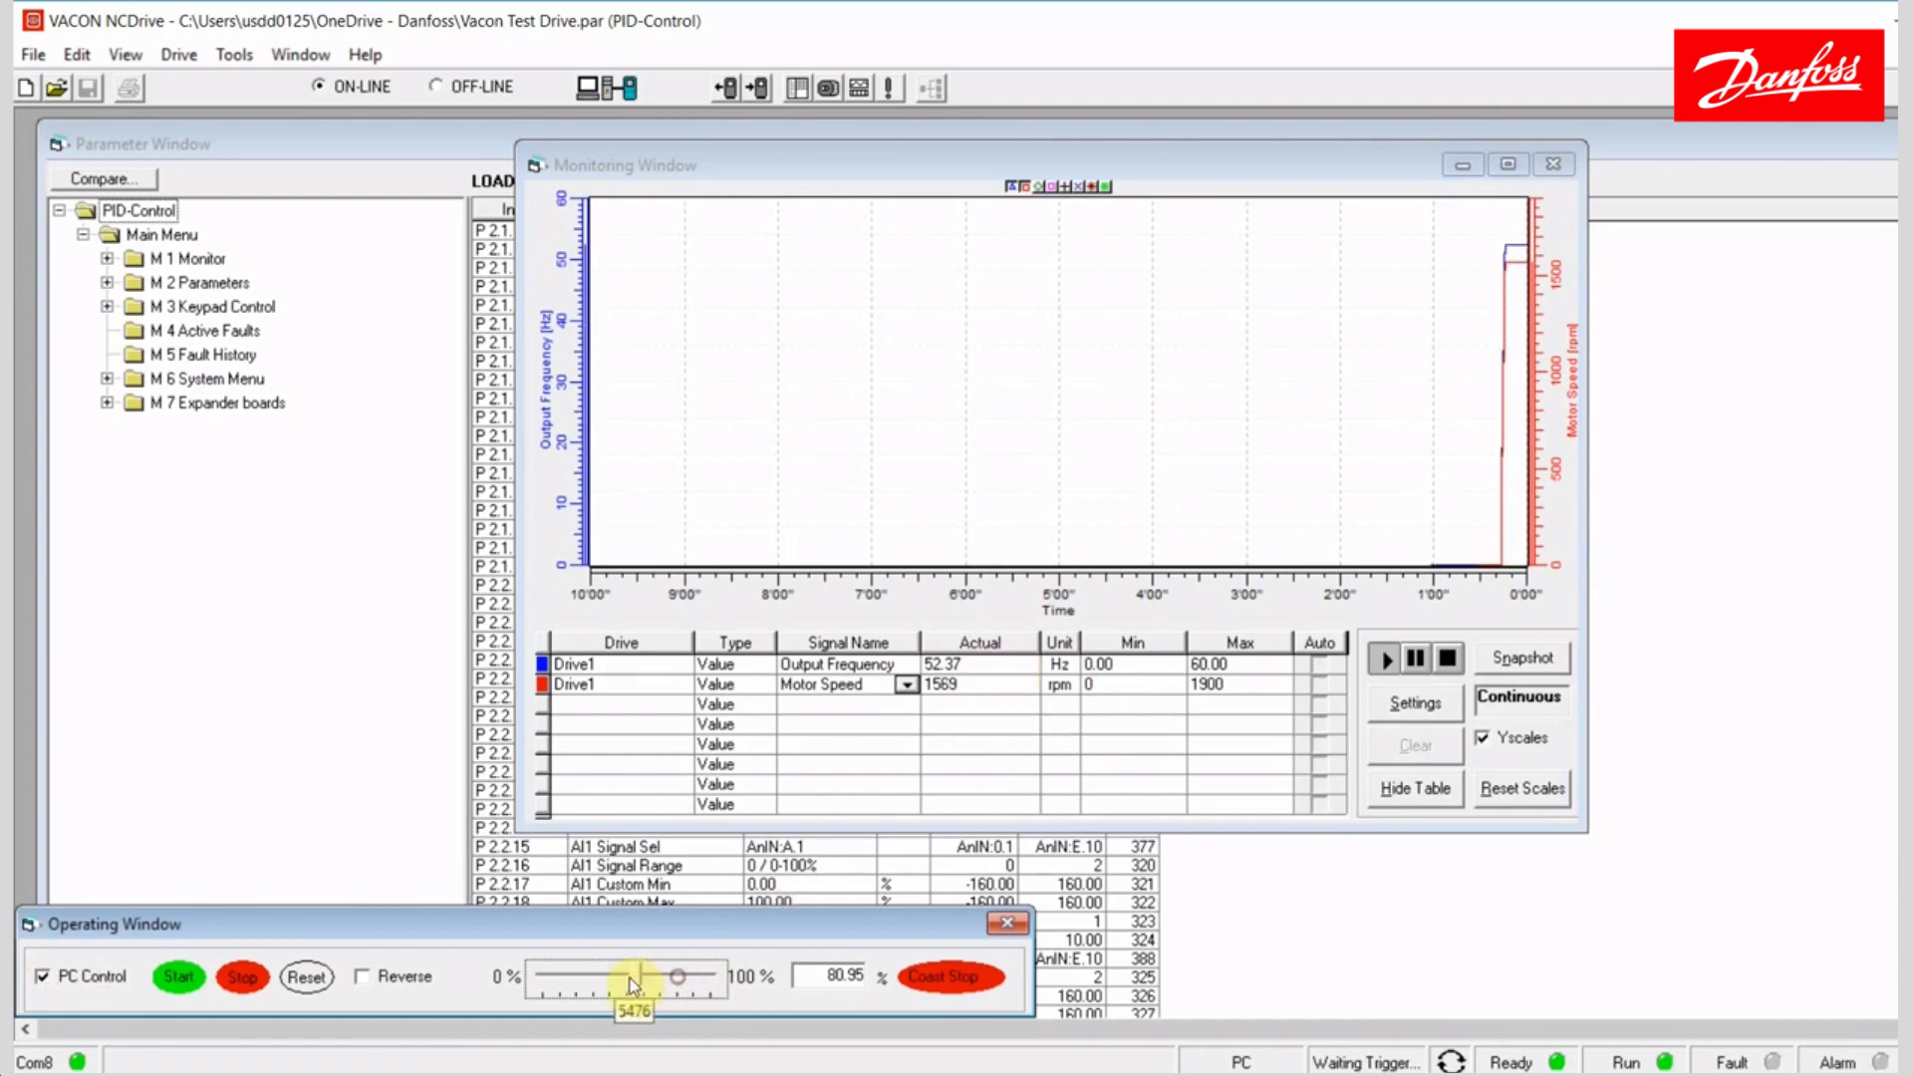
drag(630, 987, 588, 986)
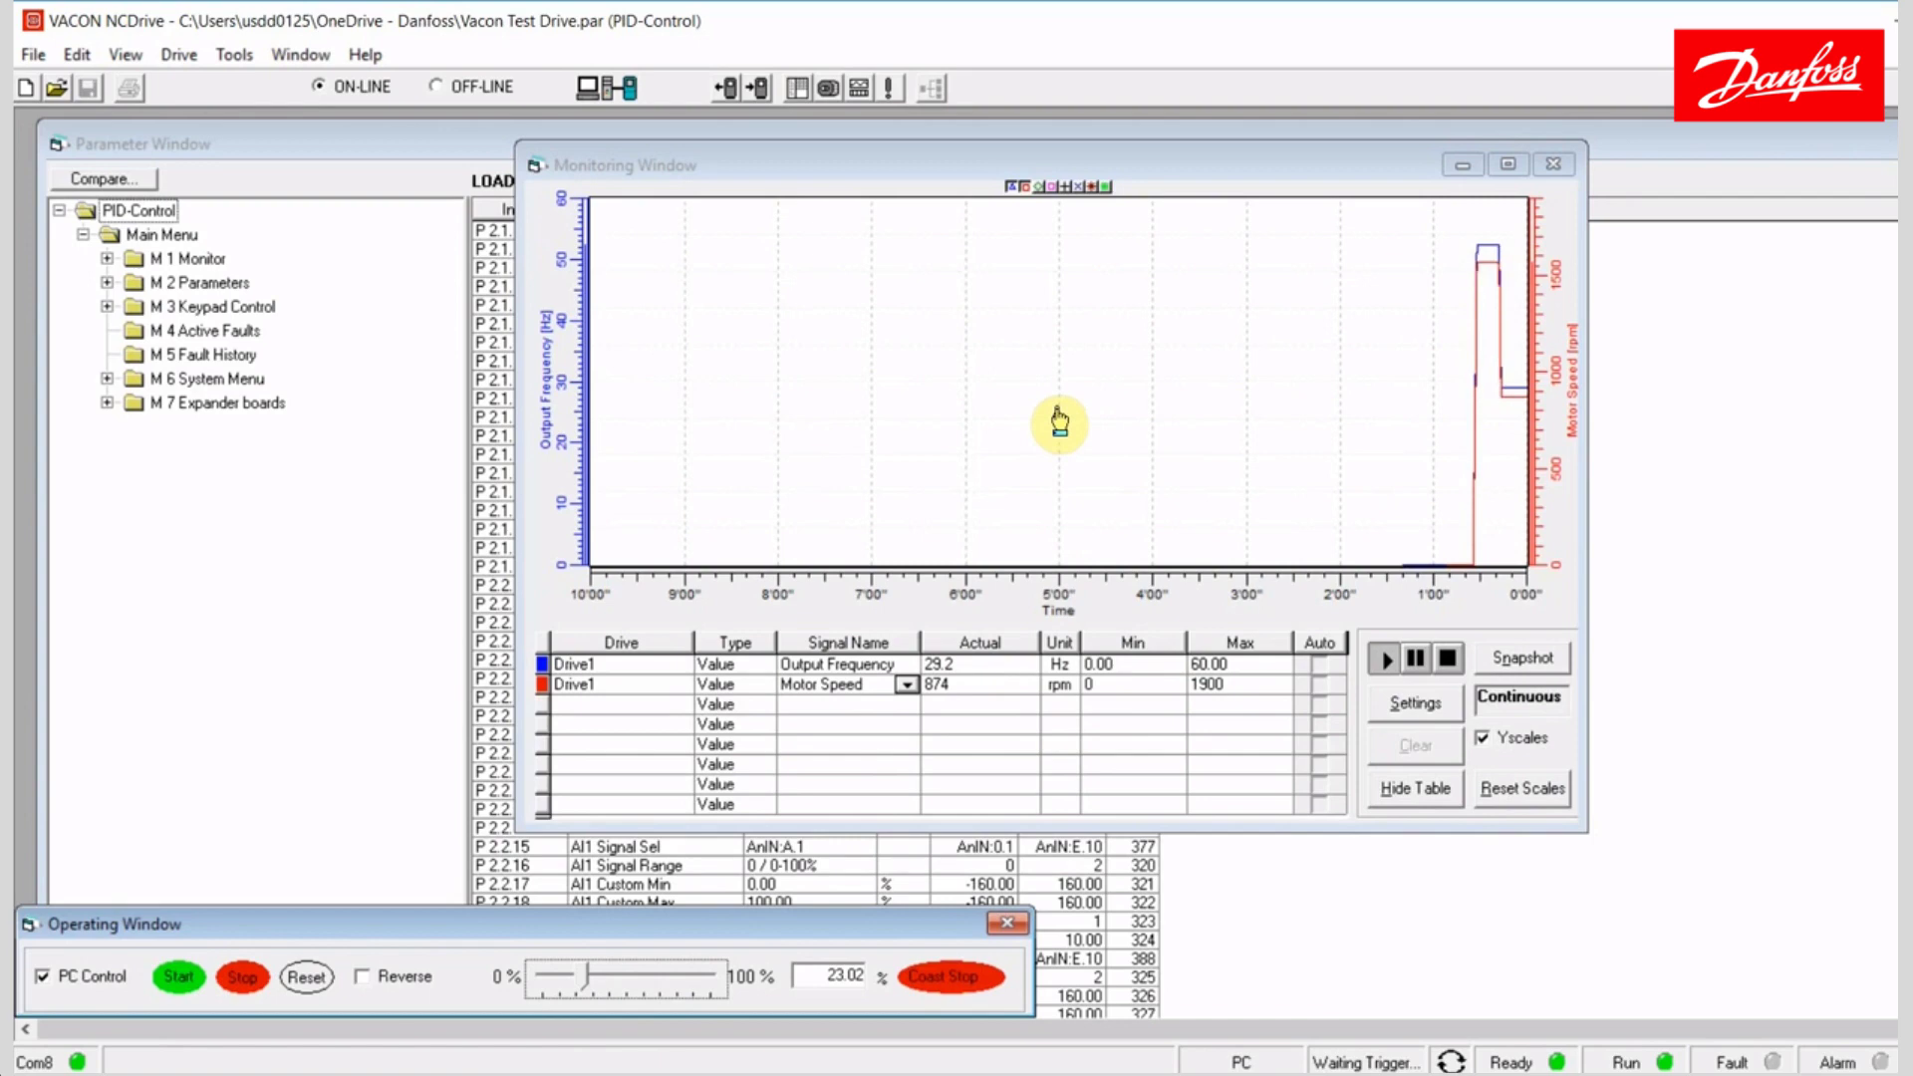
- Review the sampling interval and trigger options in Monitor Settings and accept them unchanged
click(1391, 716)
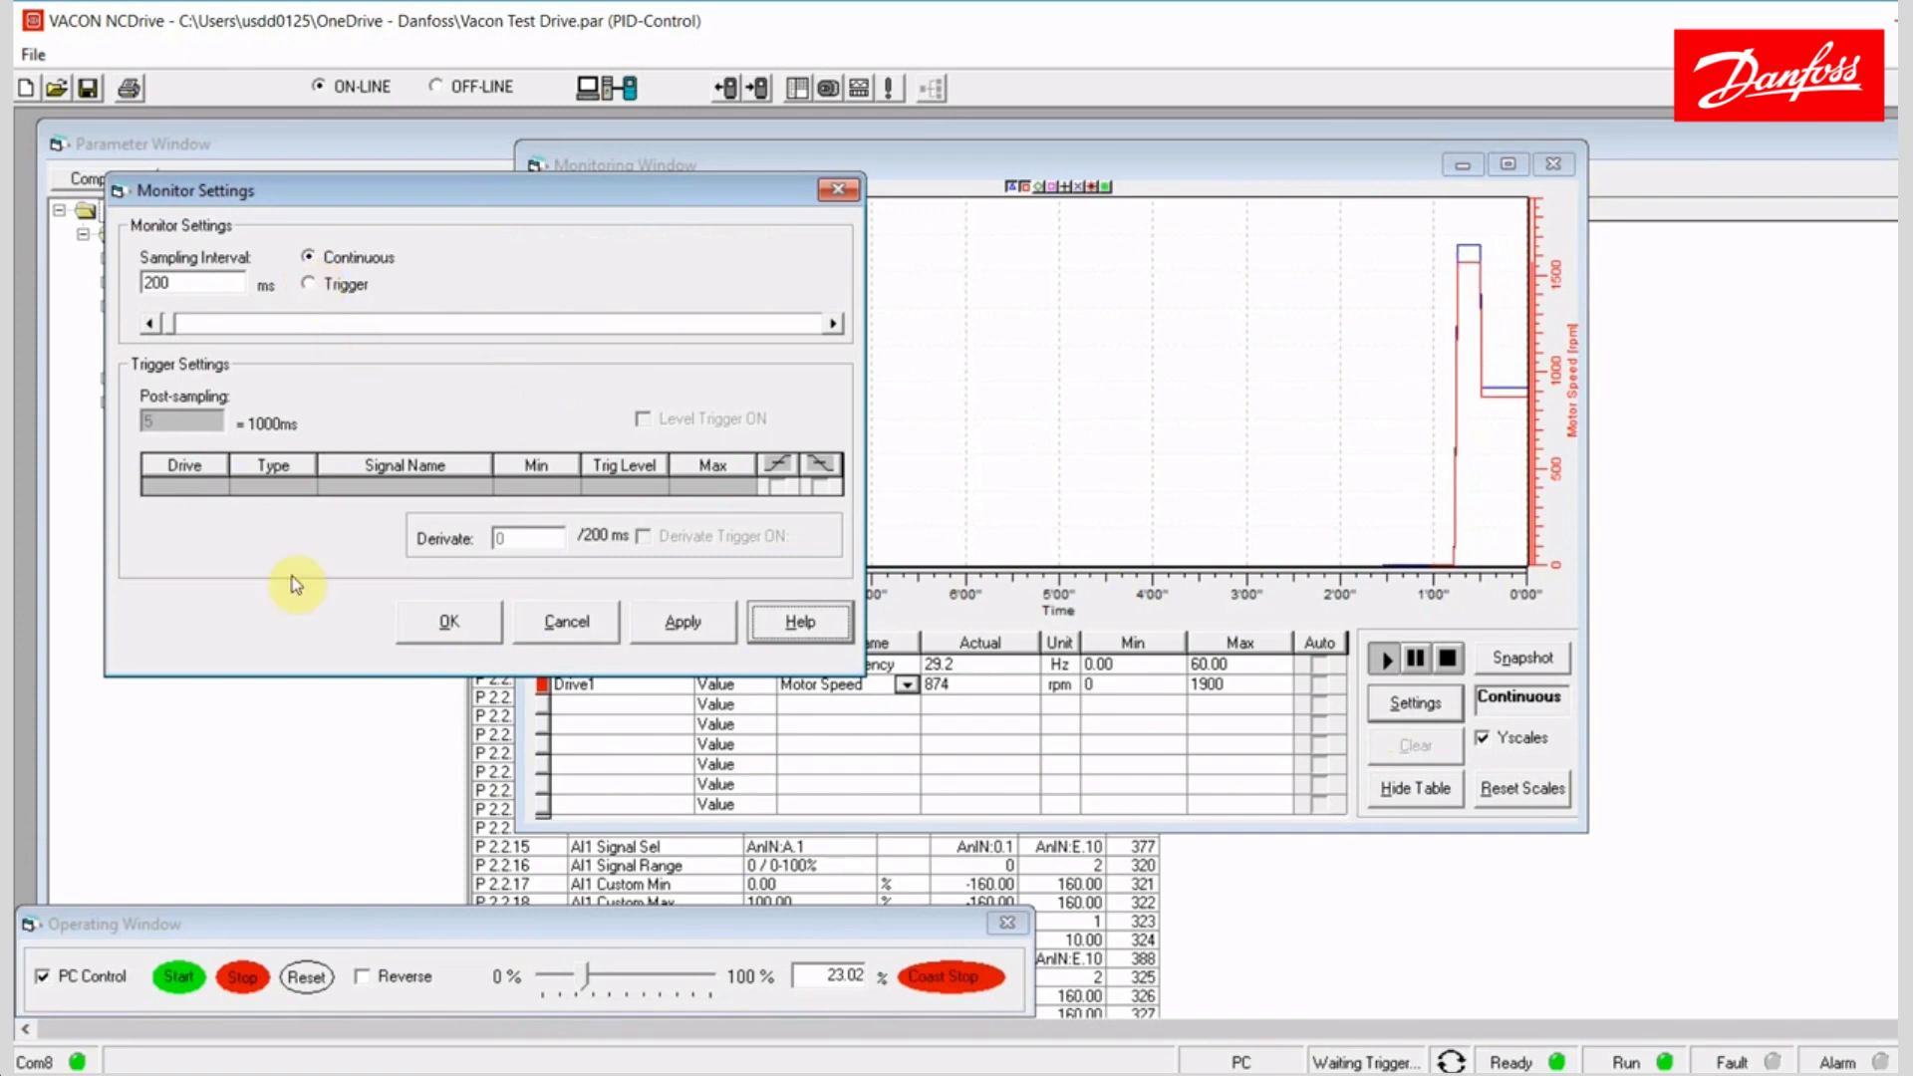
click(448, 621)
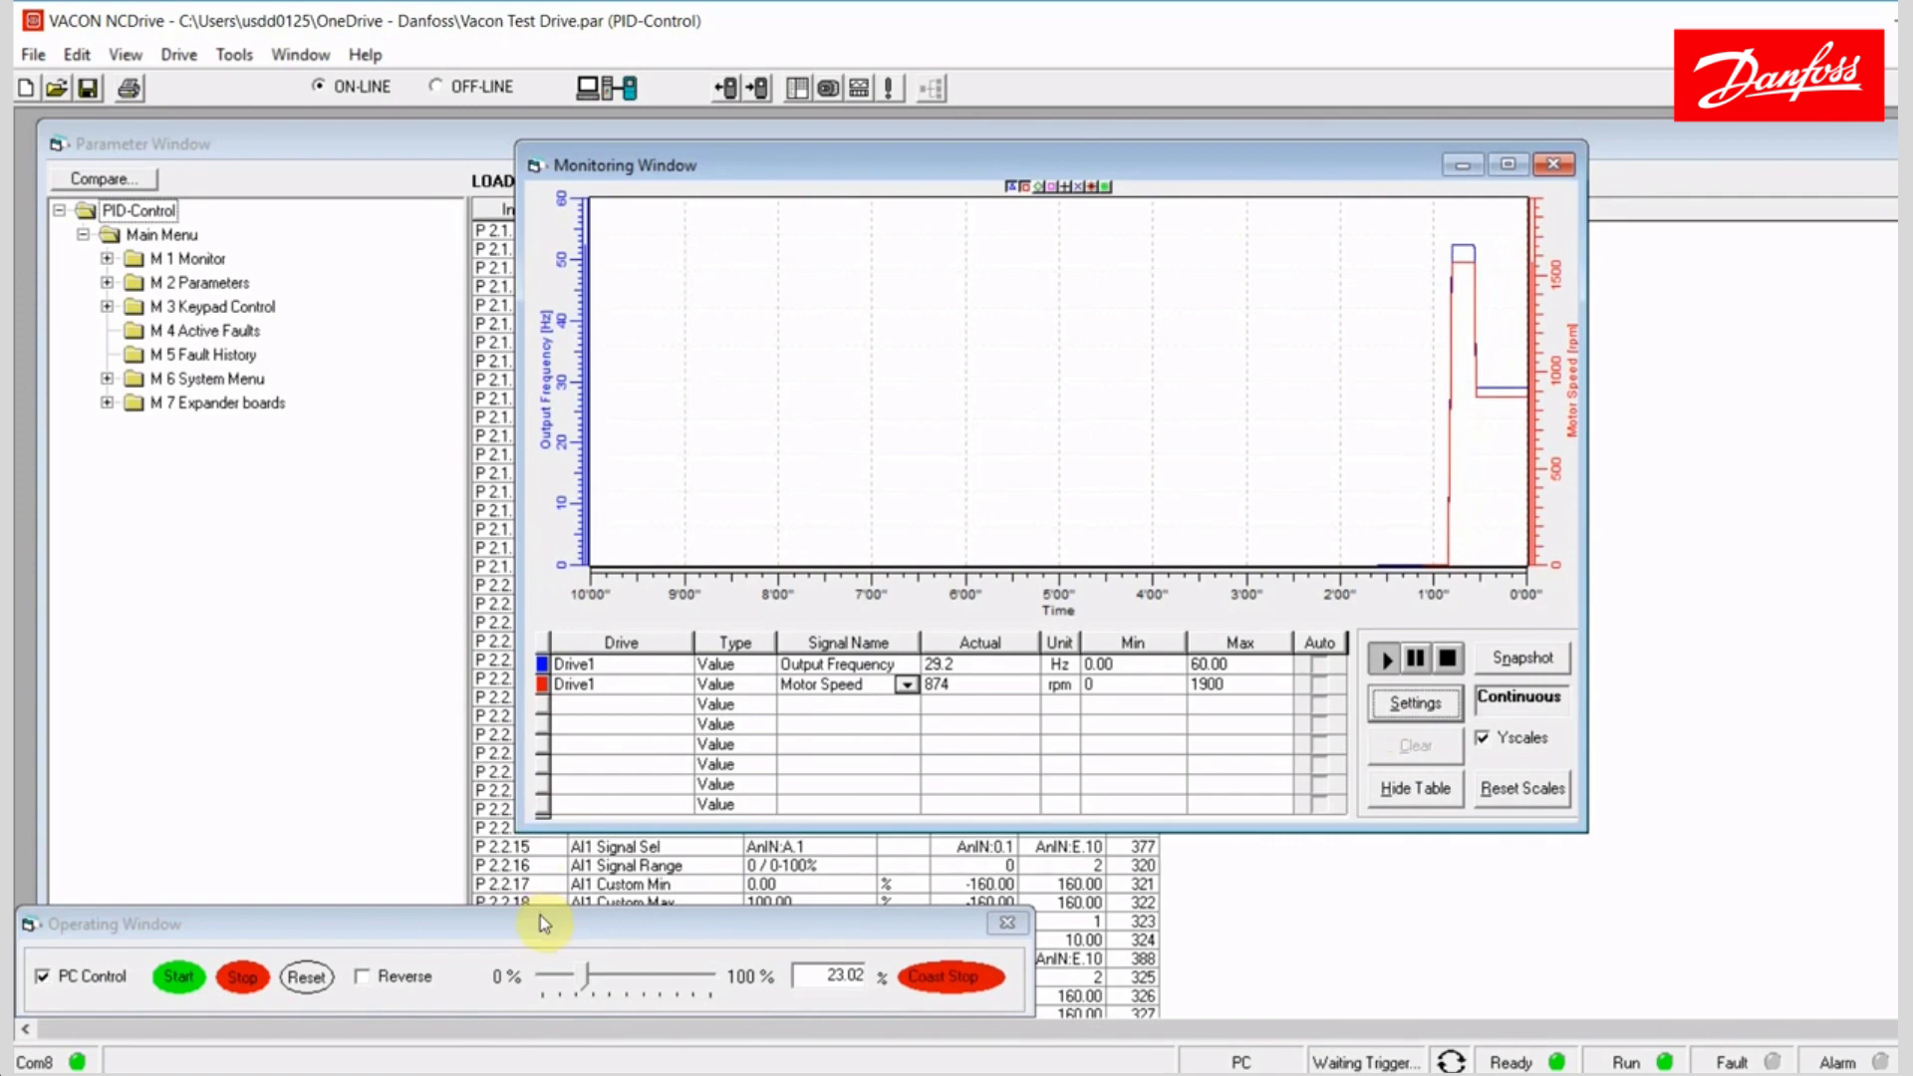
- Move the Operating Window beneath the Monitoring Window, then cycle the drive through a stop, a restart and another stop
drag(539, 920, 749, 875)
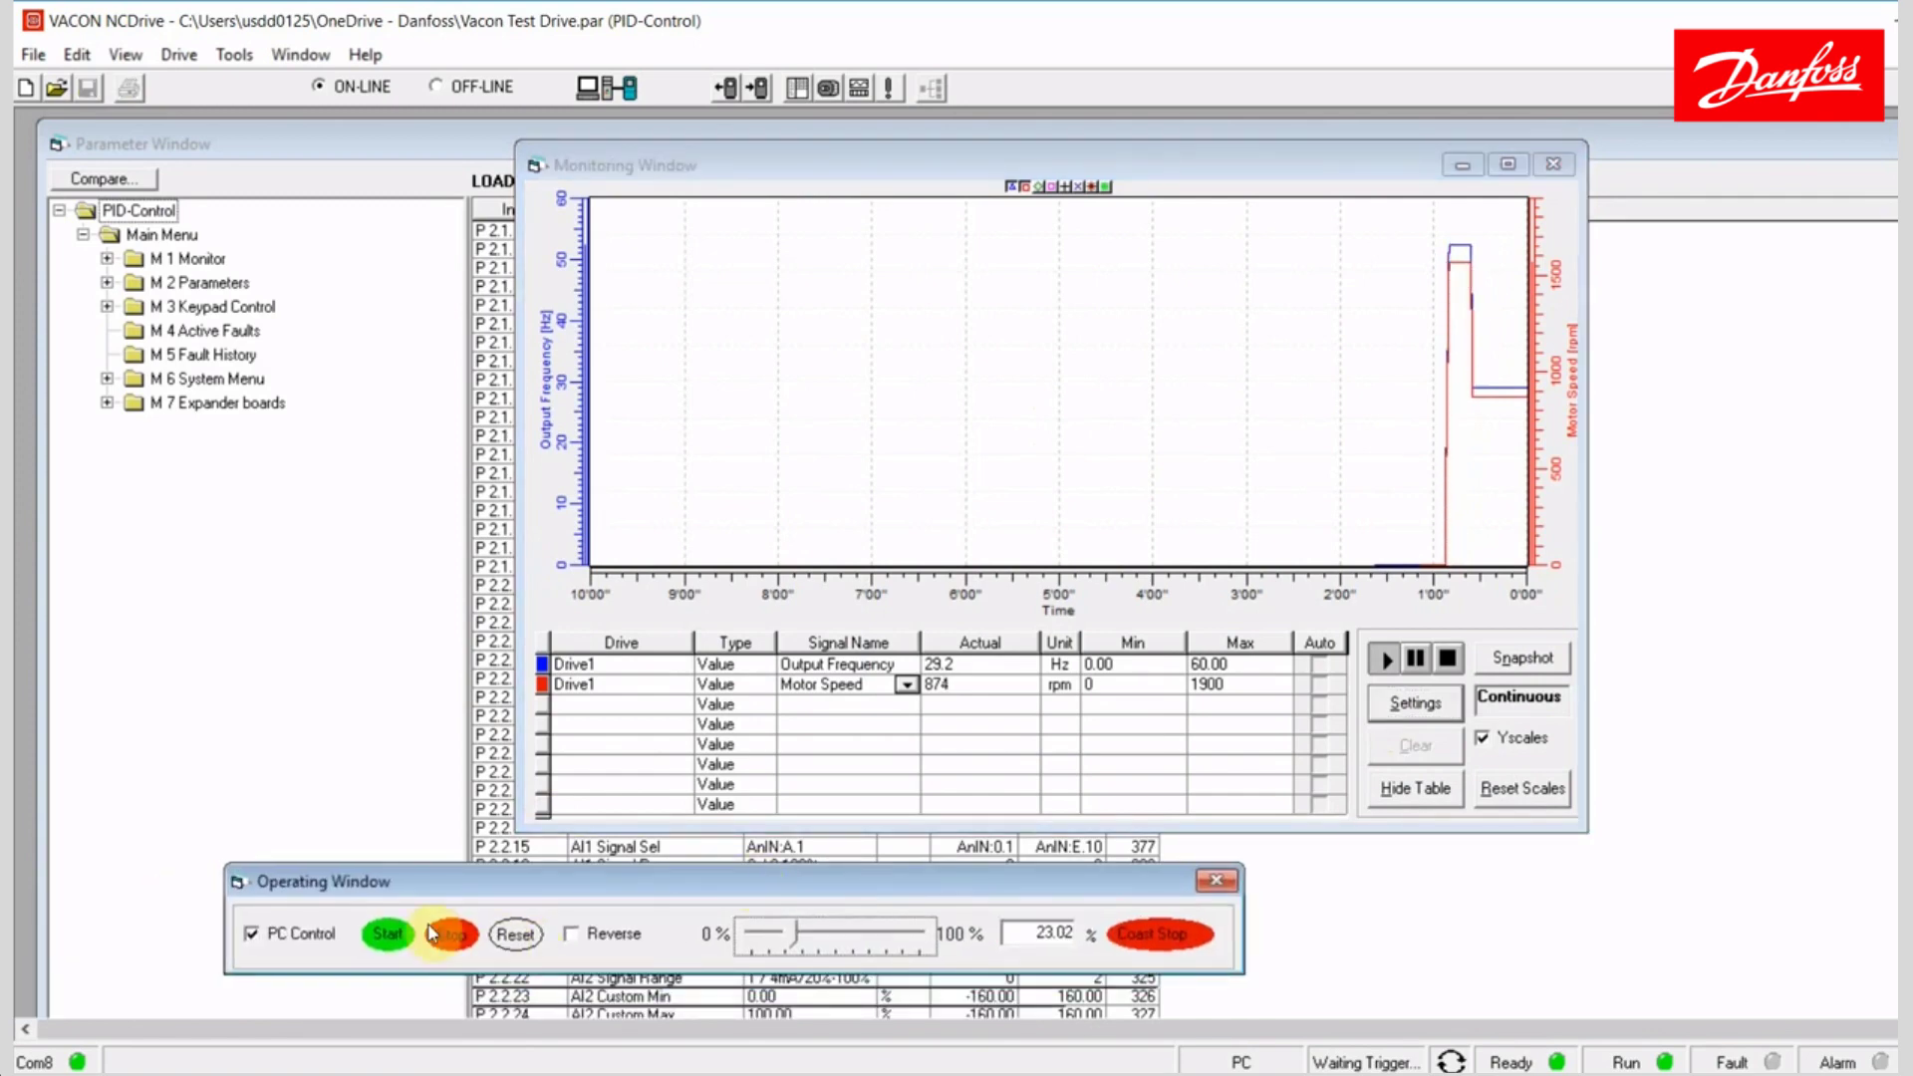
click(450, 939)
click(1152, 937)
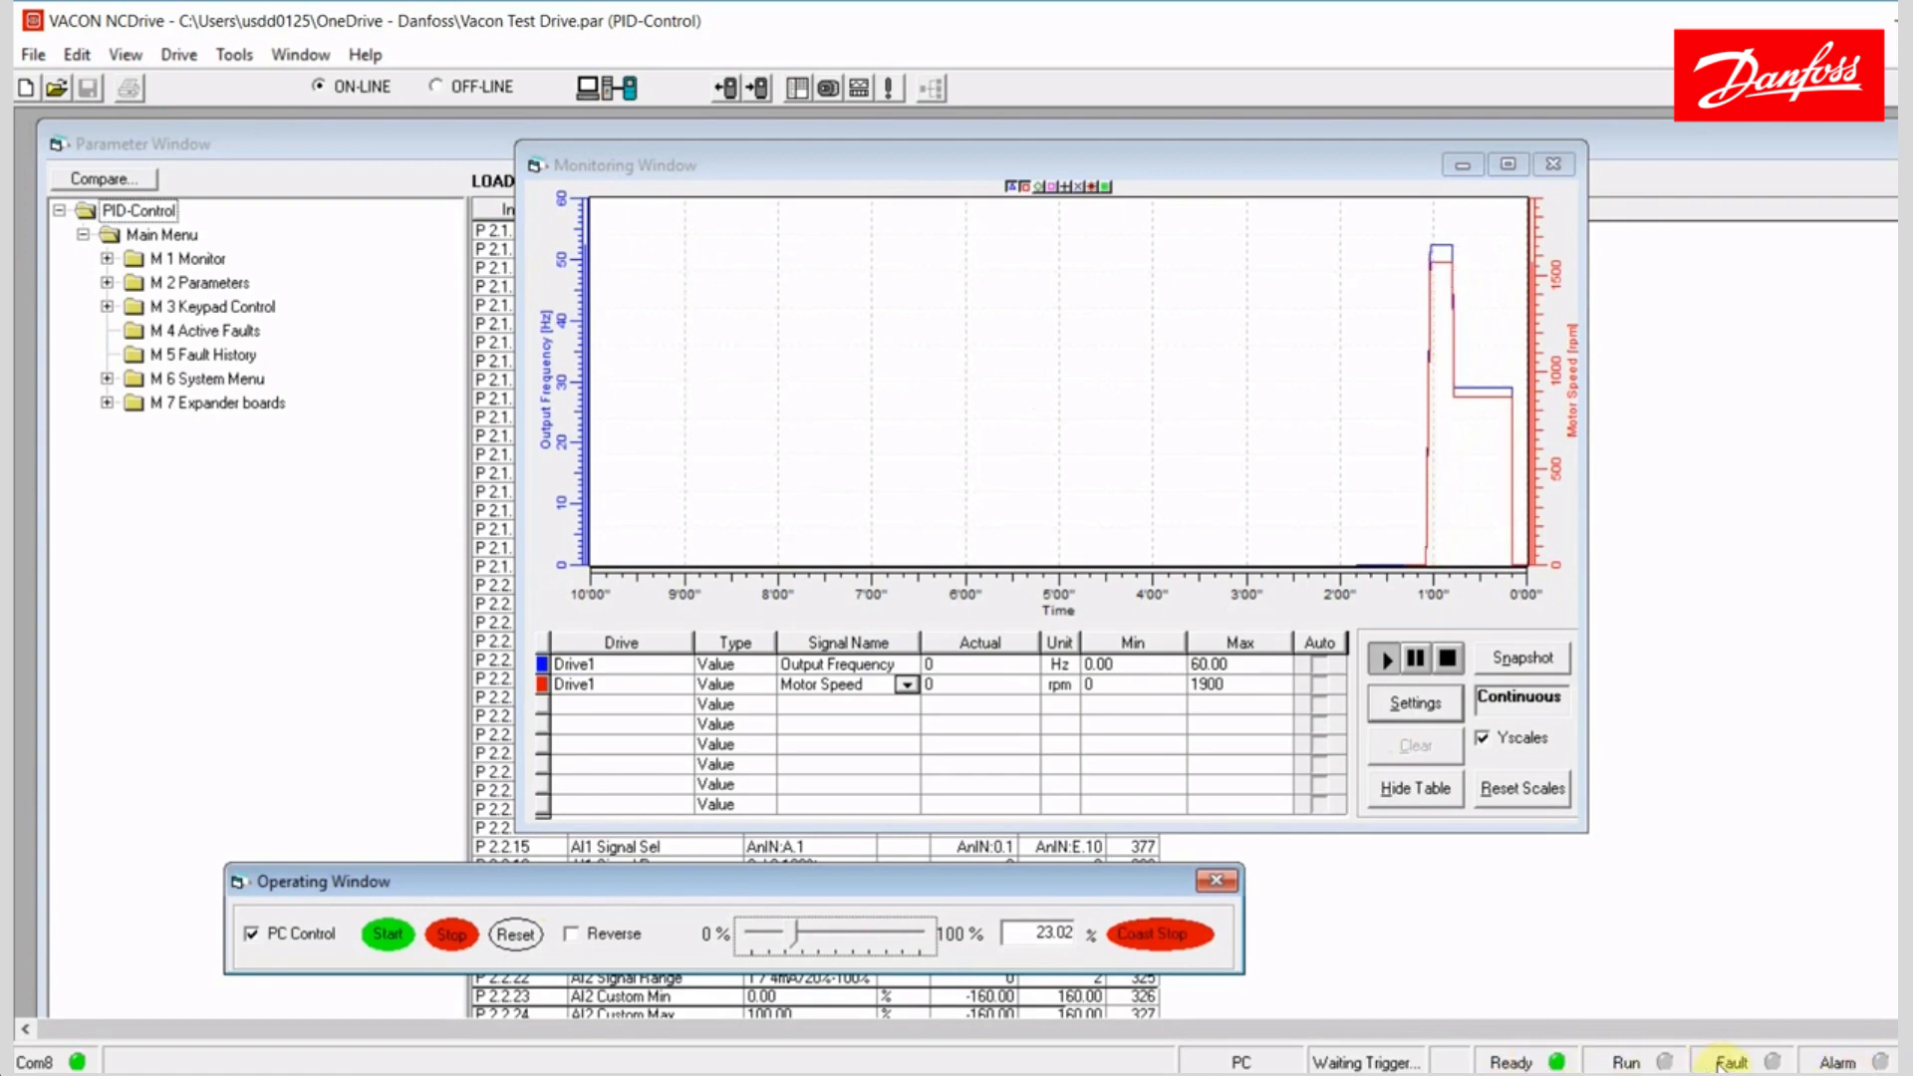
click(384, 933)
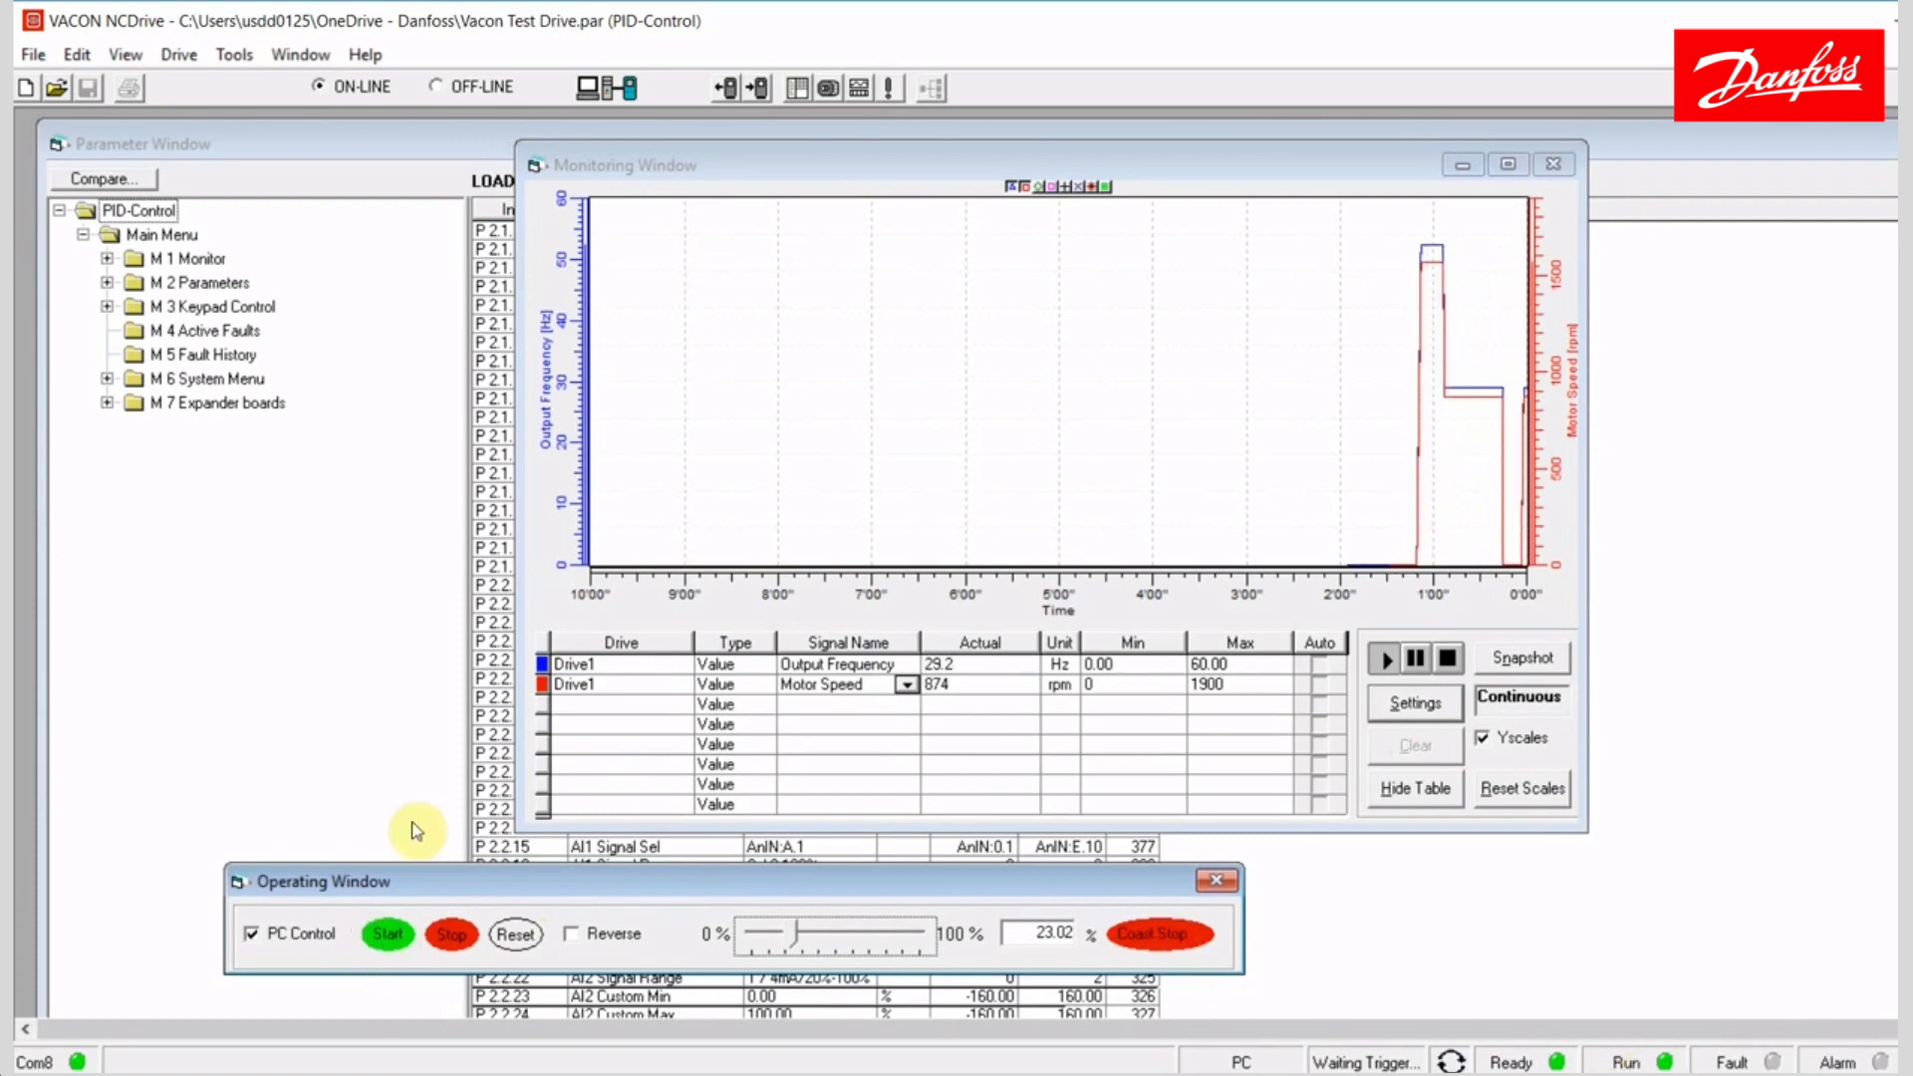
click(451, 934)
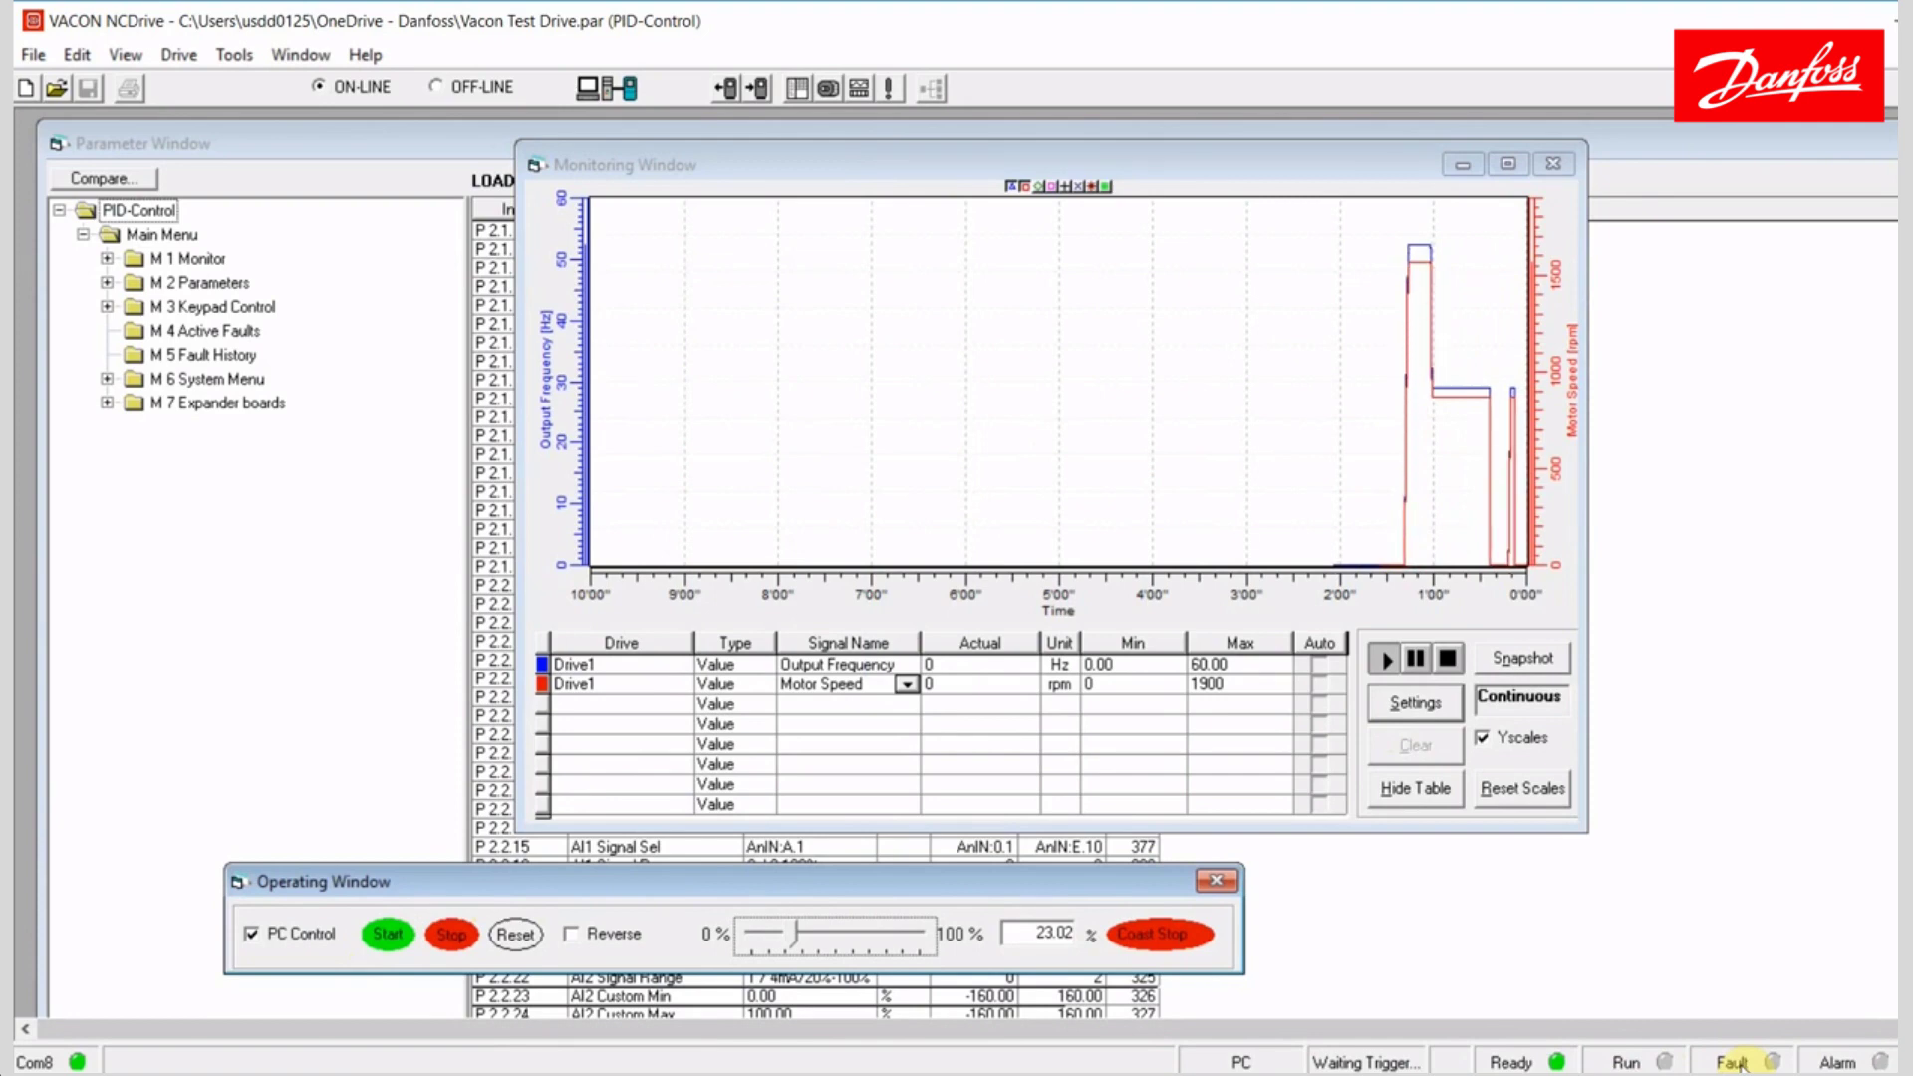
- Close the Operating Window and the Monitoring Window
click(1217, 879)
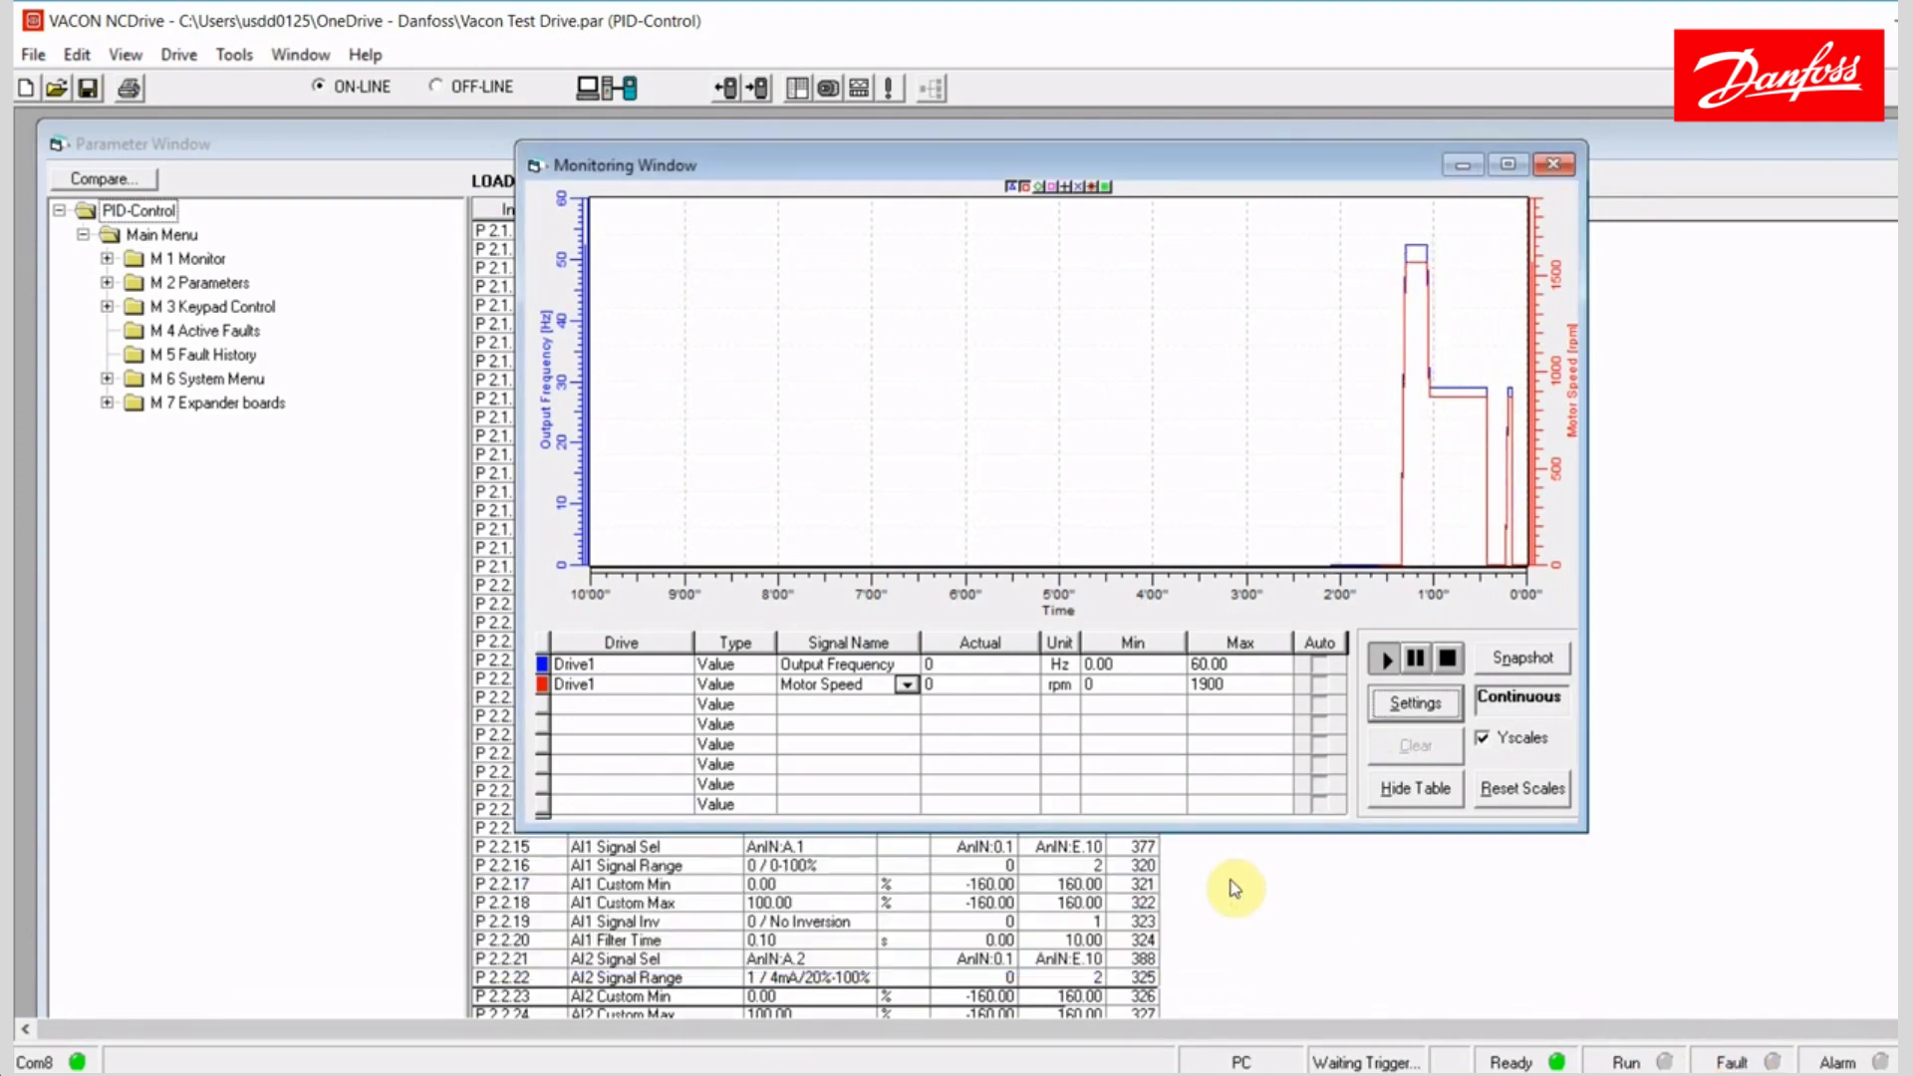
click(1555, 165)
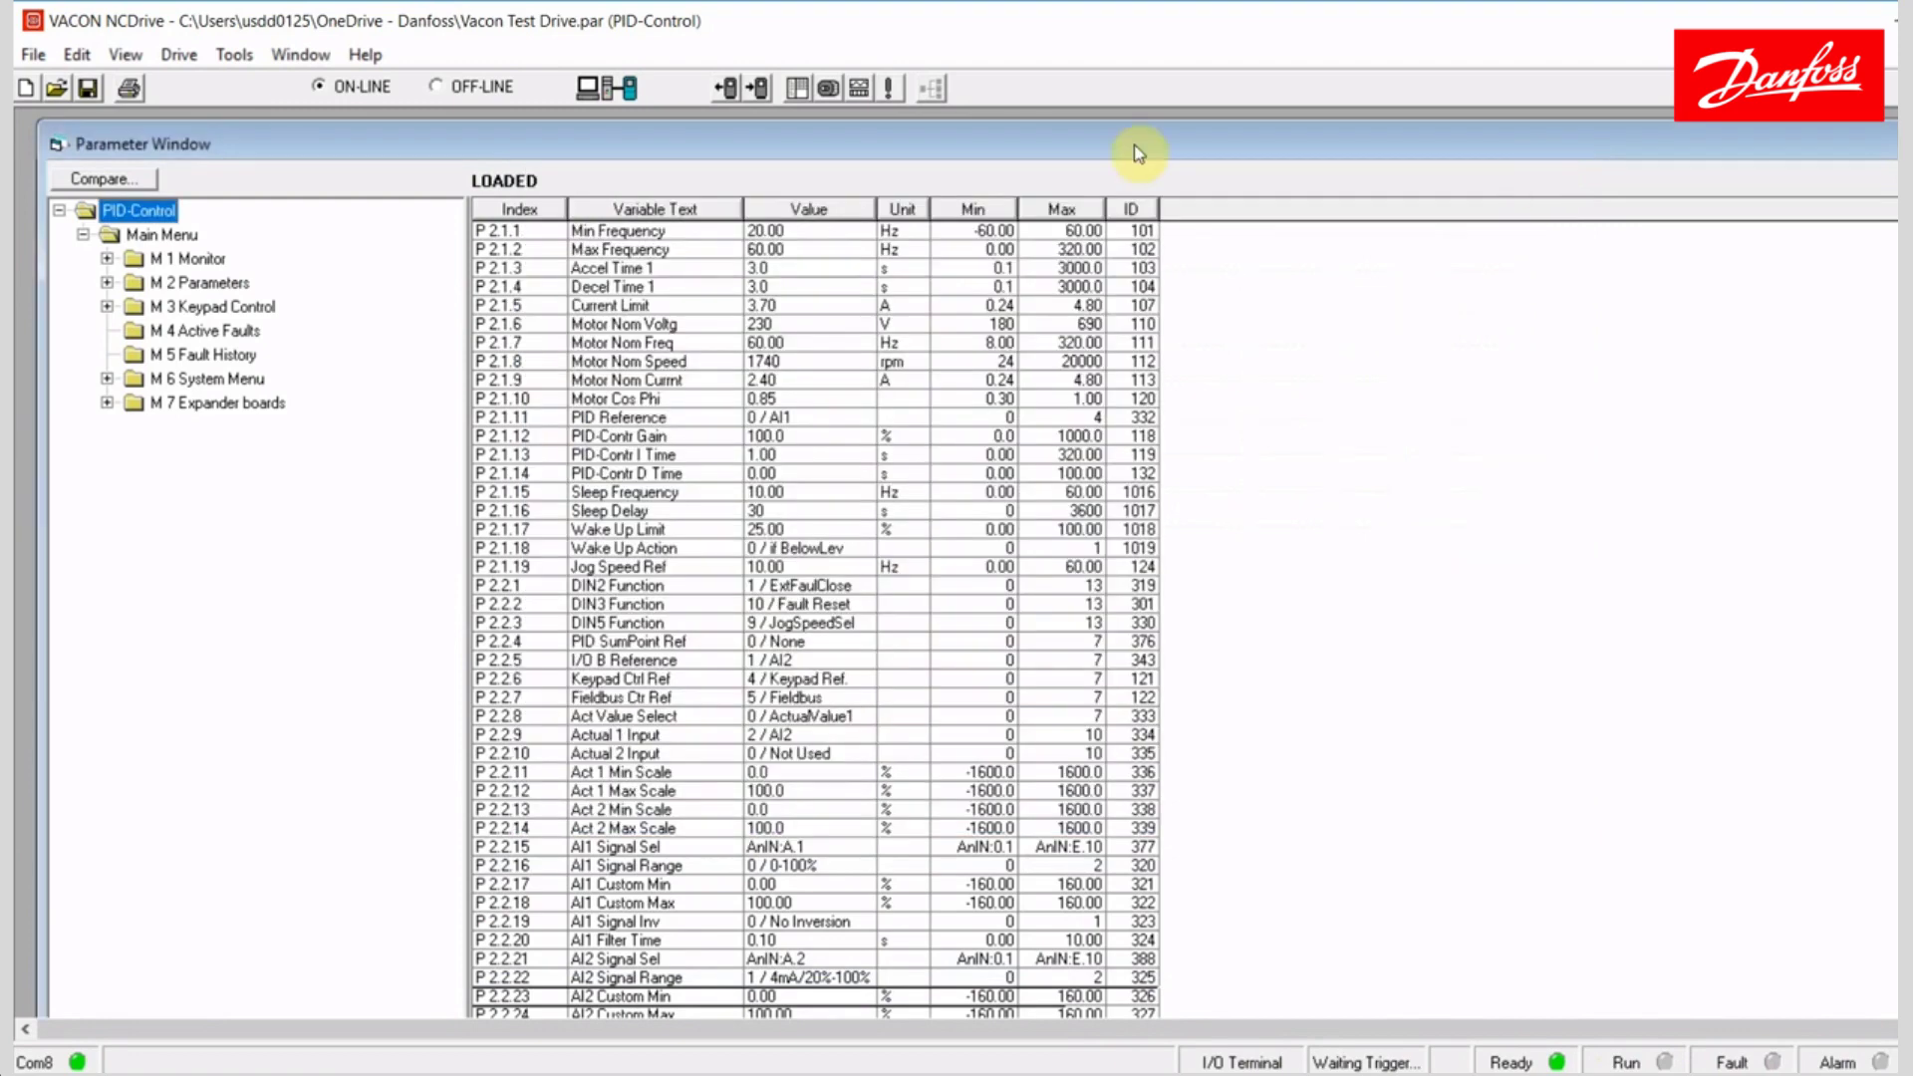
- Review the active faults and fault history in the Diagnostic Window and close it
click(894, 92)
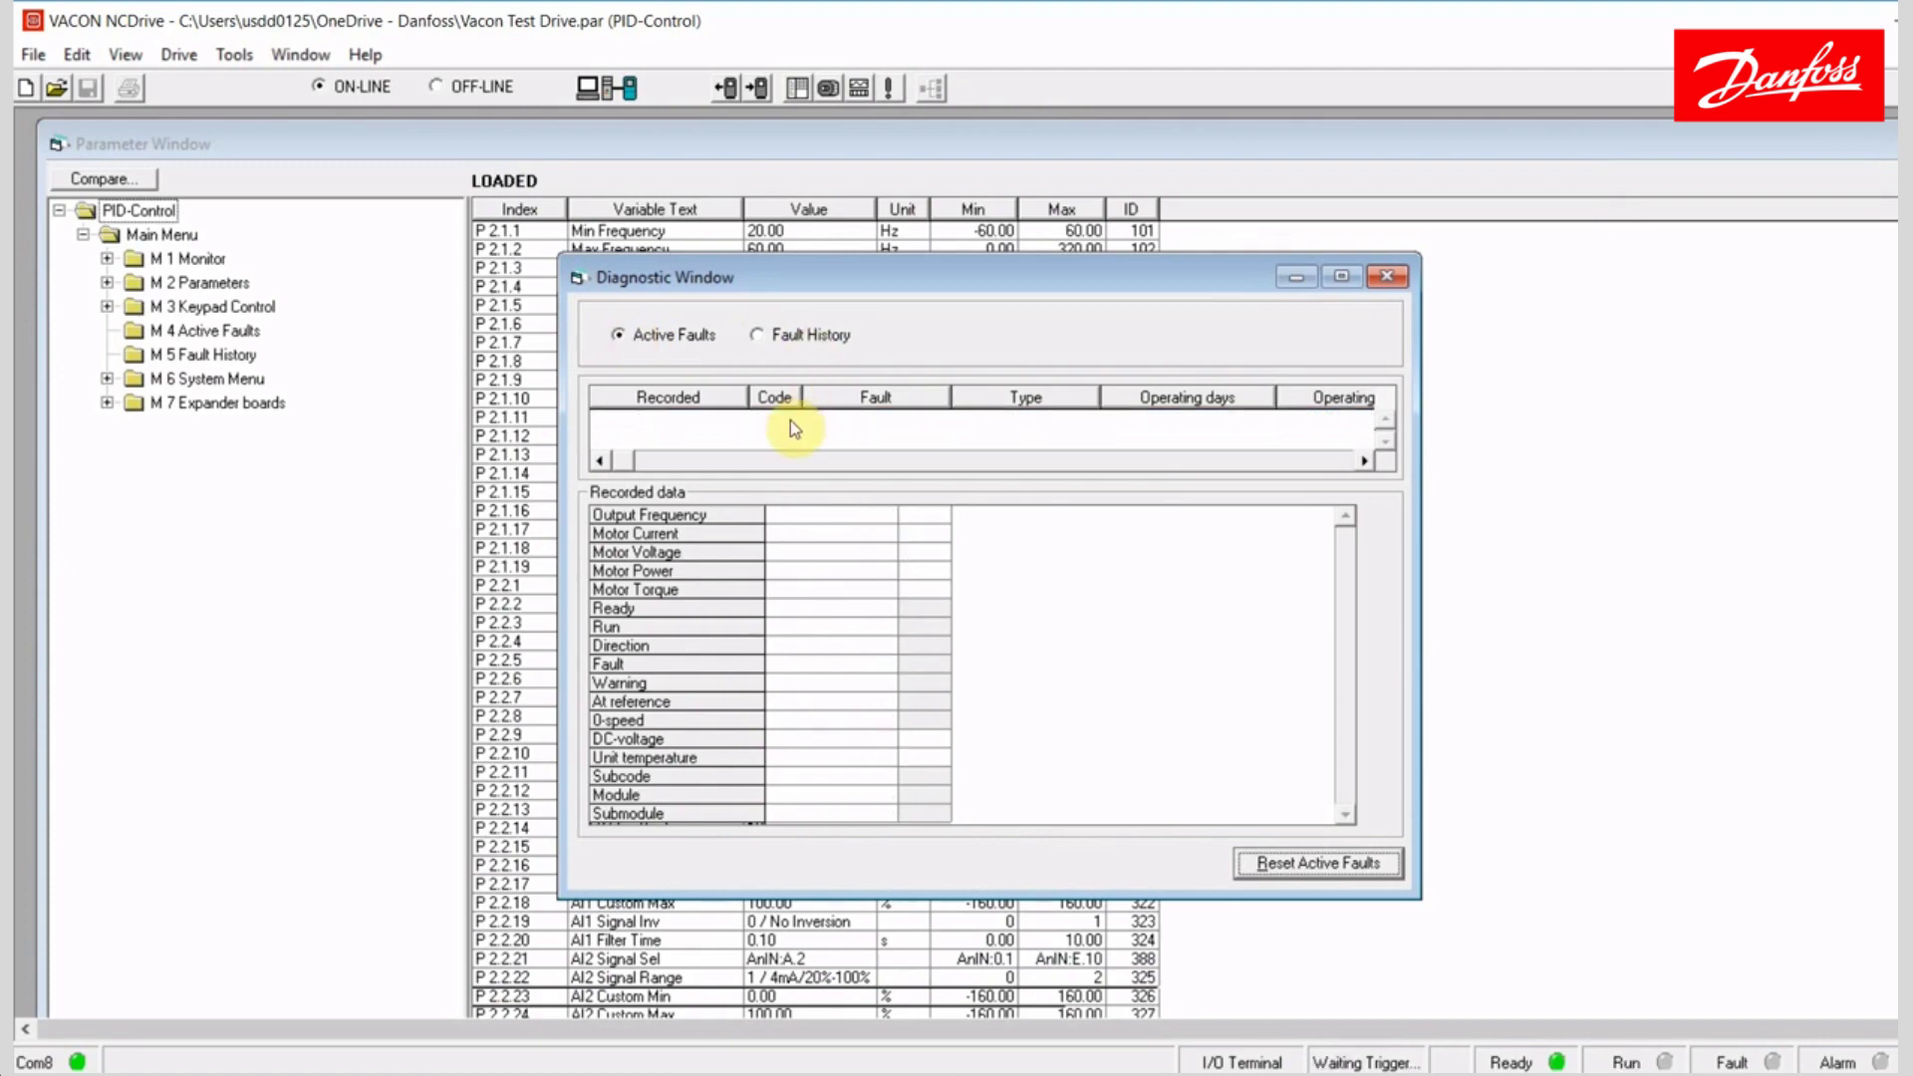
click(760, 341)
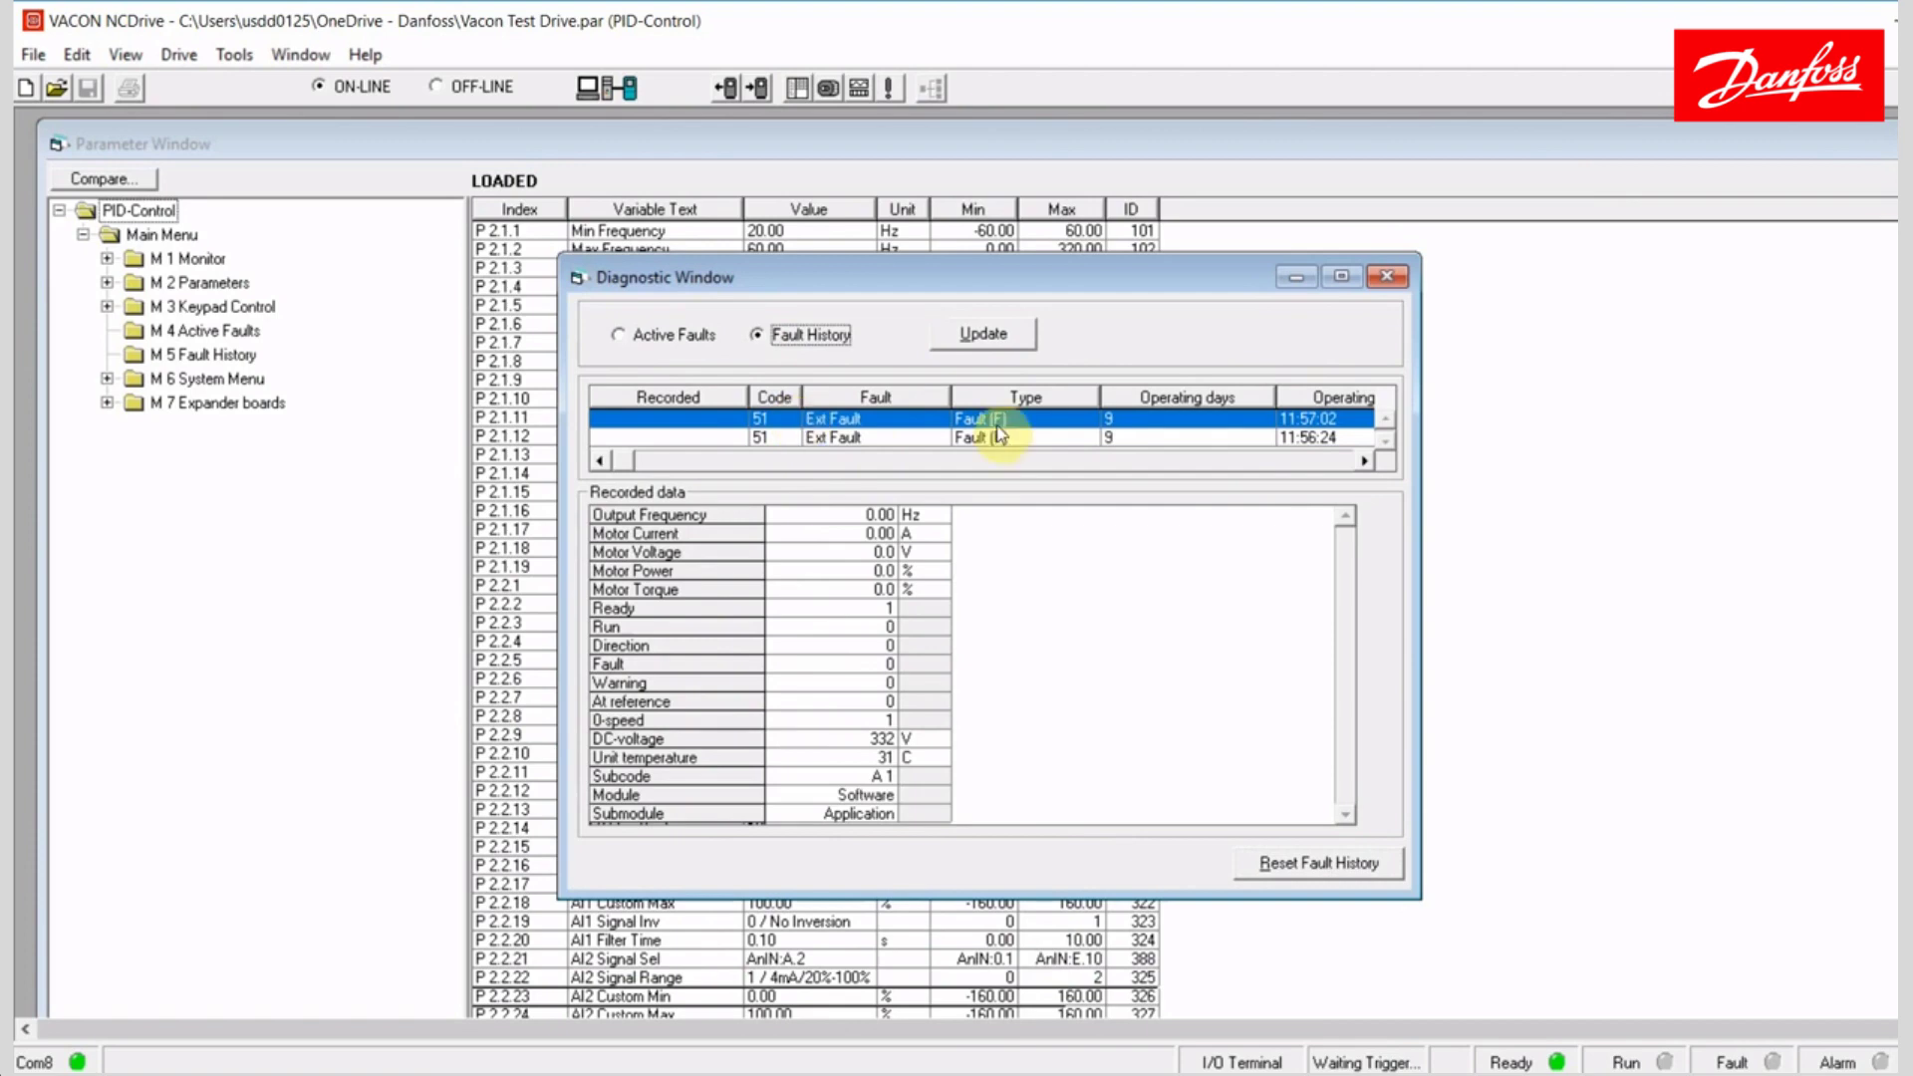
click(1387, 276)
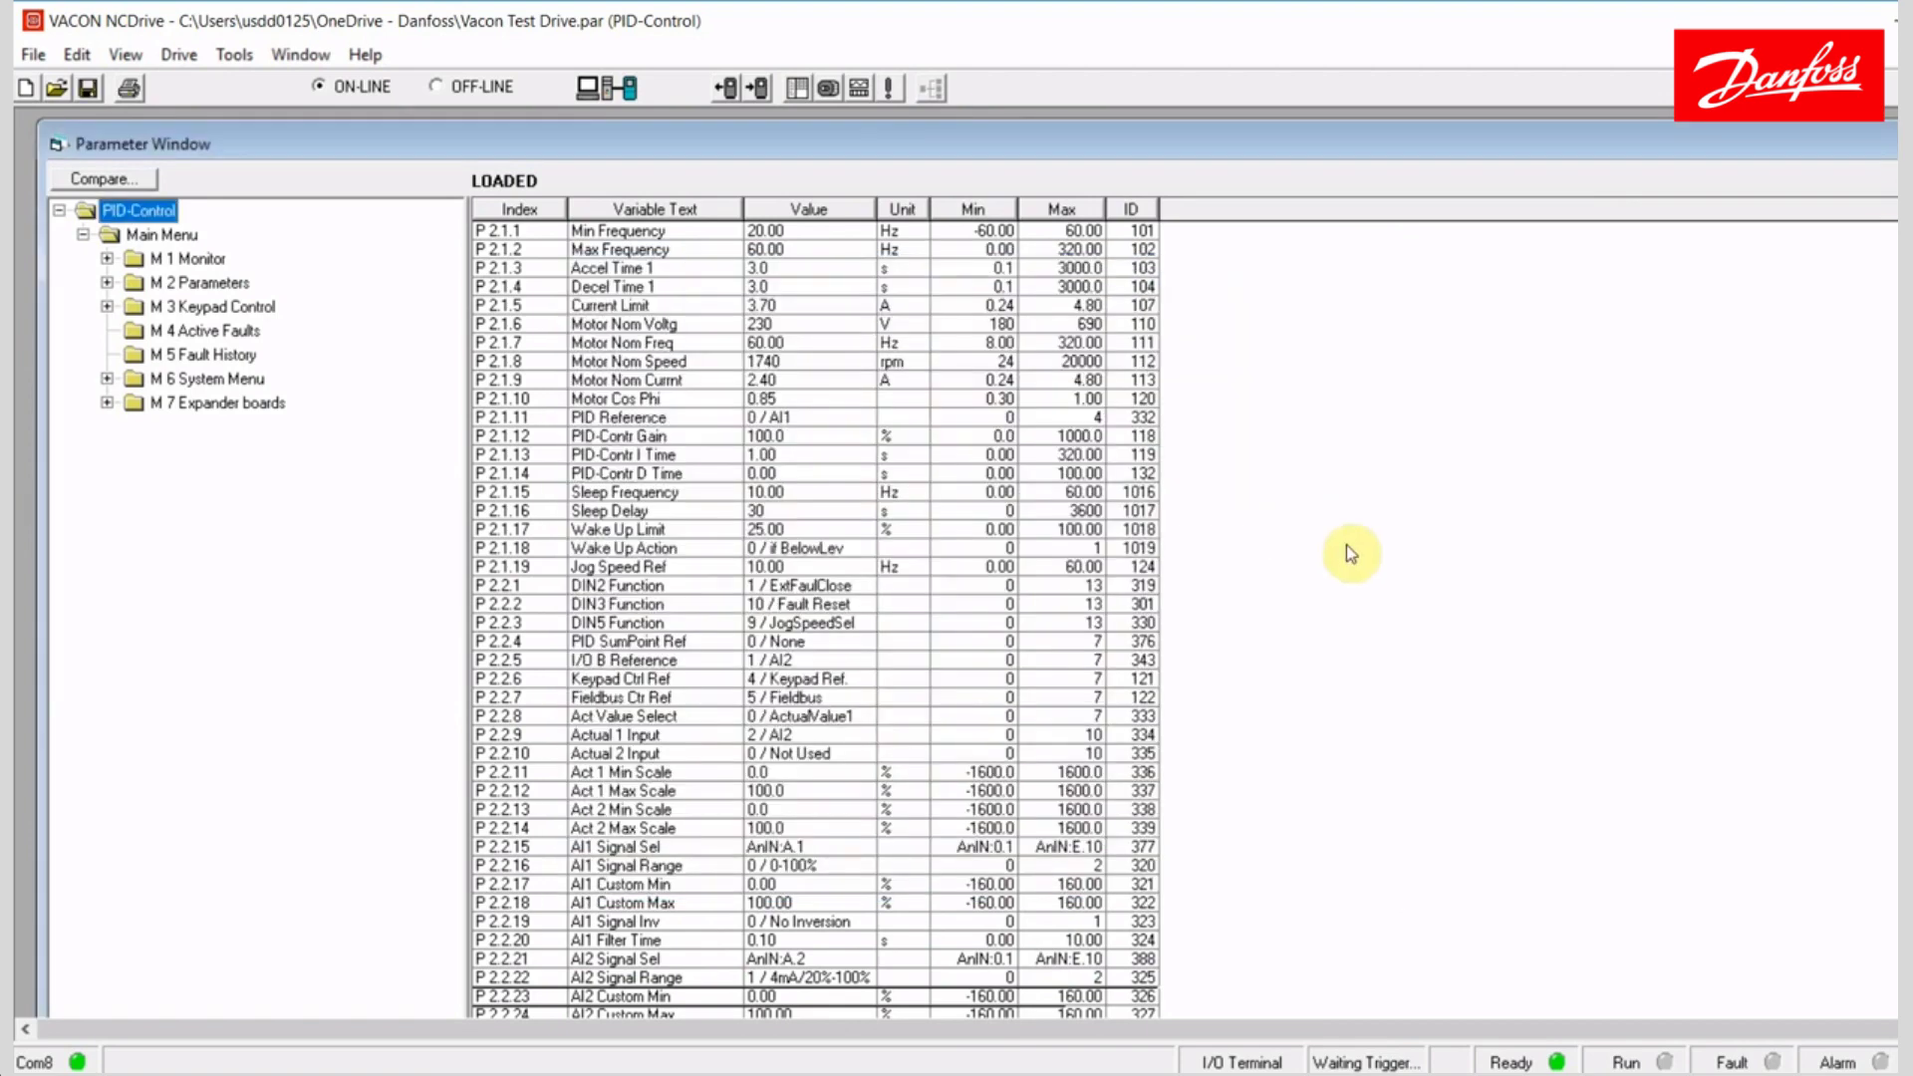